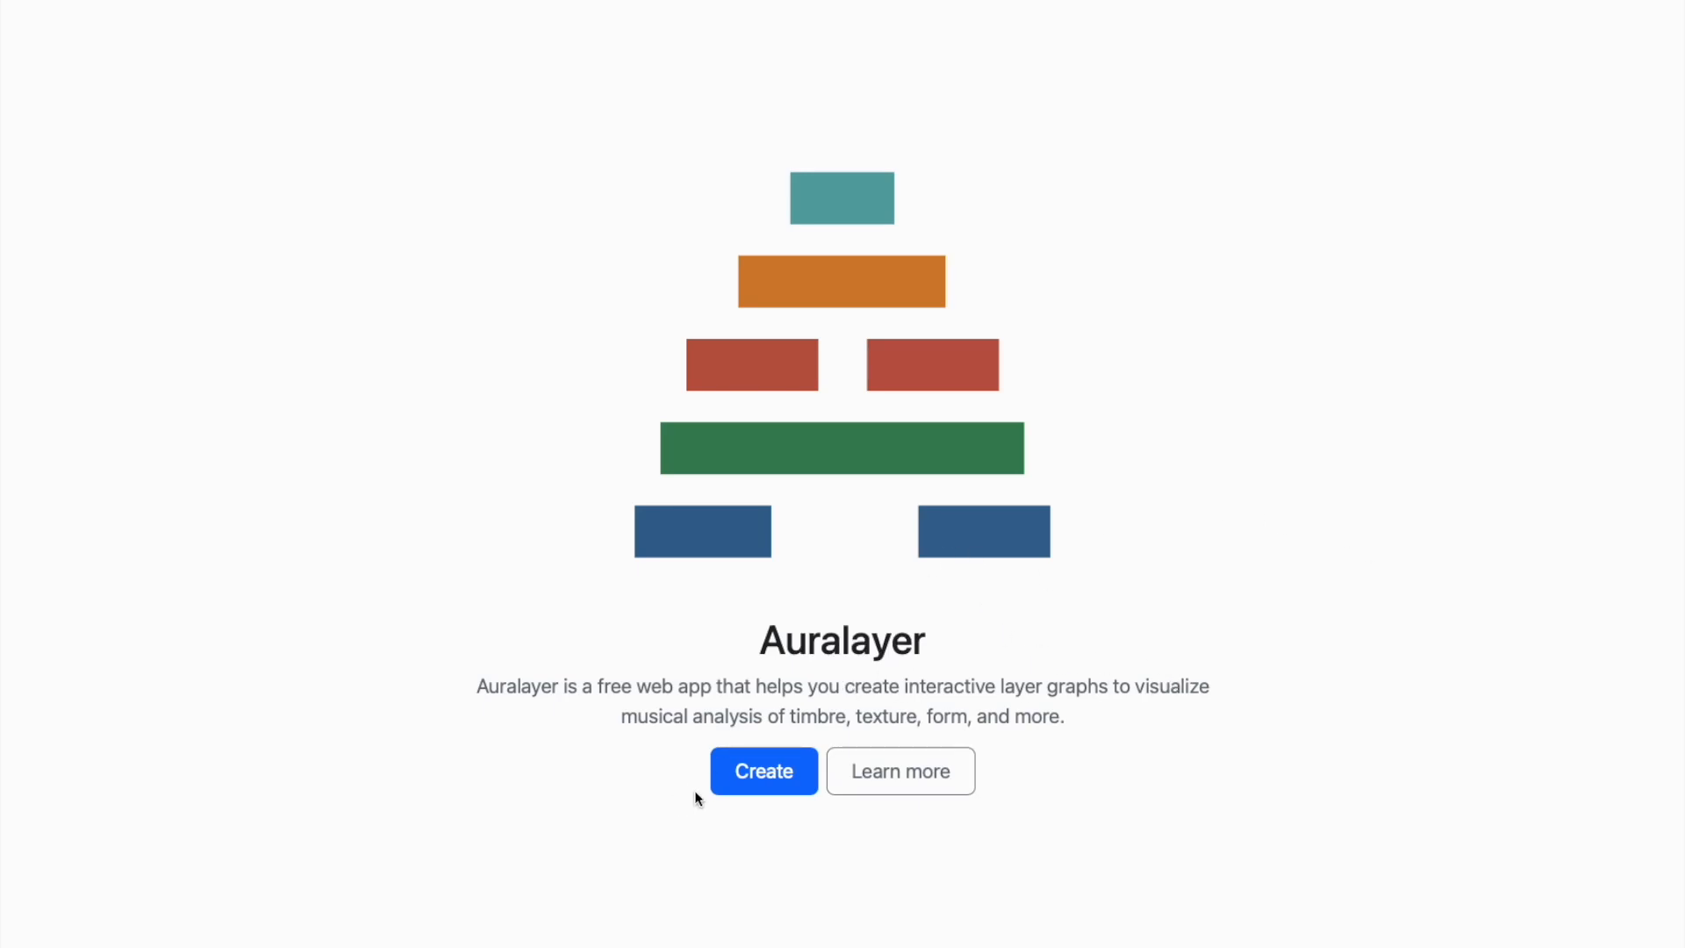
left_click(776, 781)
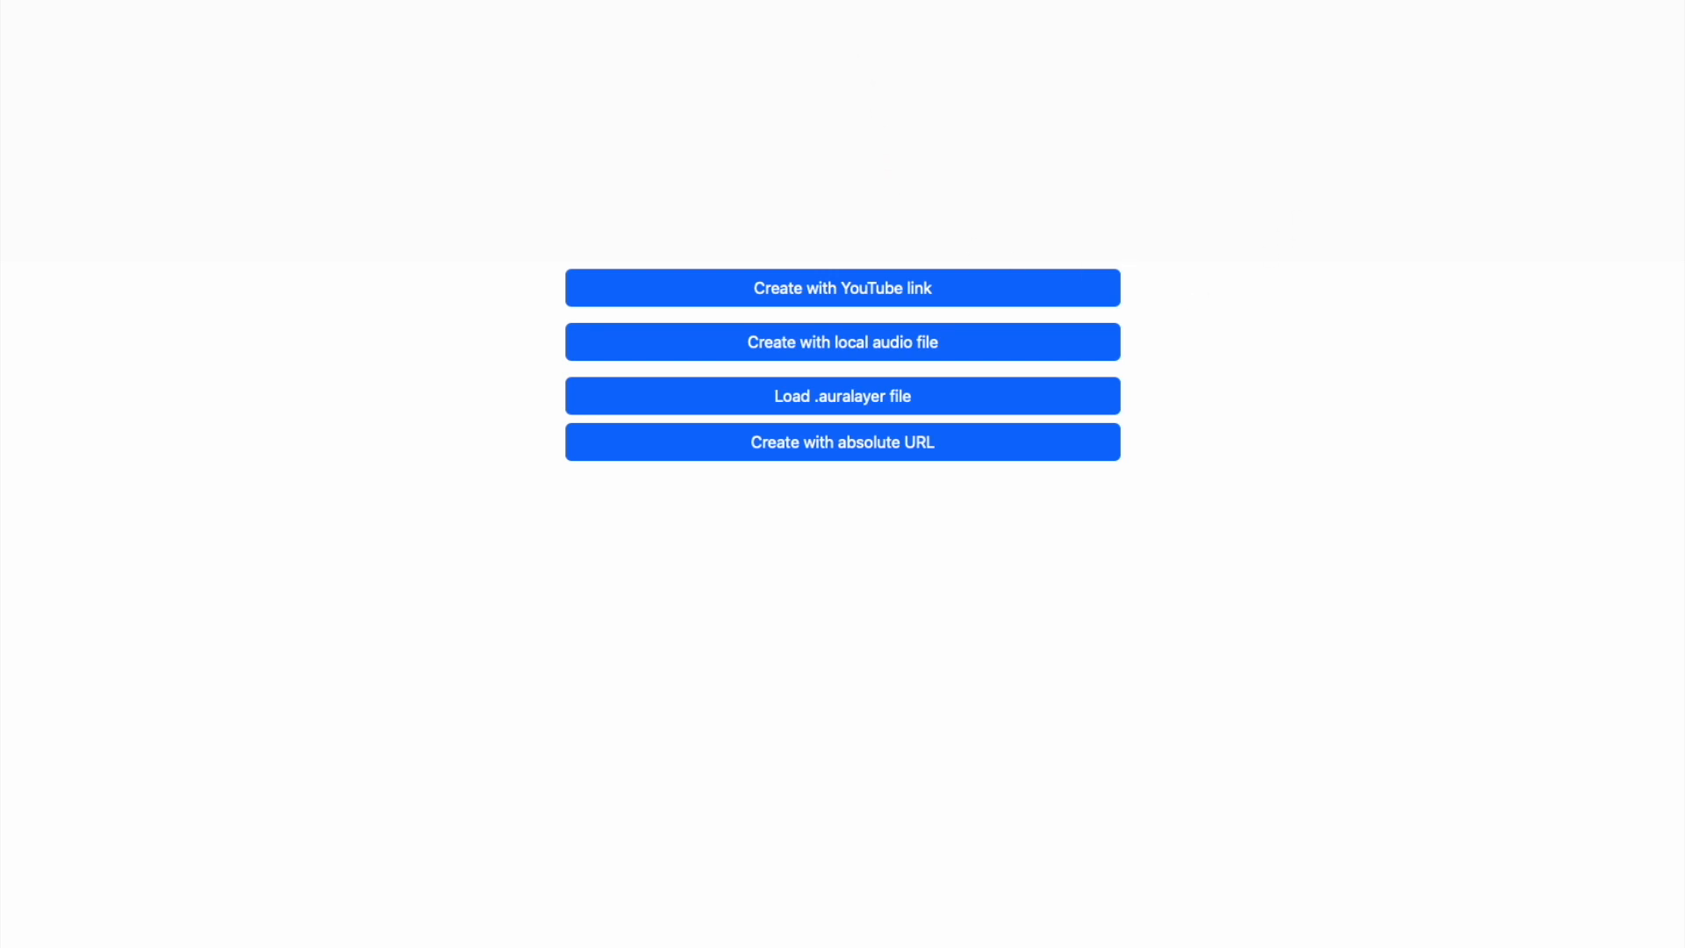
left_click(924, 287)
type("https://www.youtube.com/watch?v=qTUnDV3MgVQ")
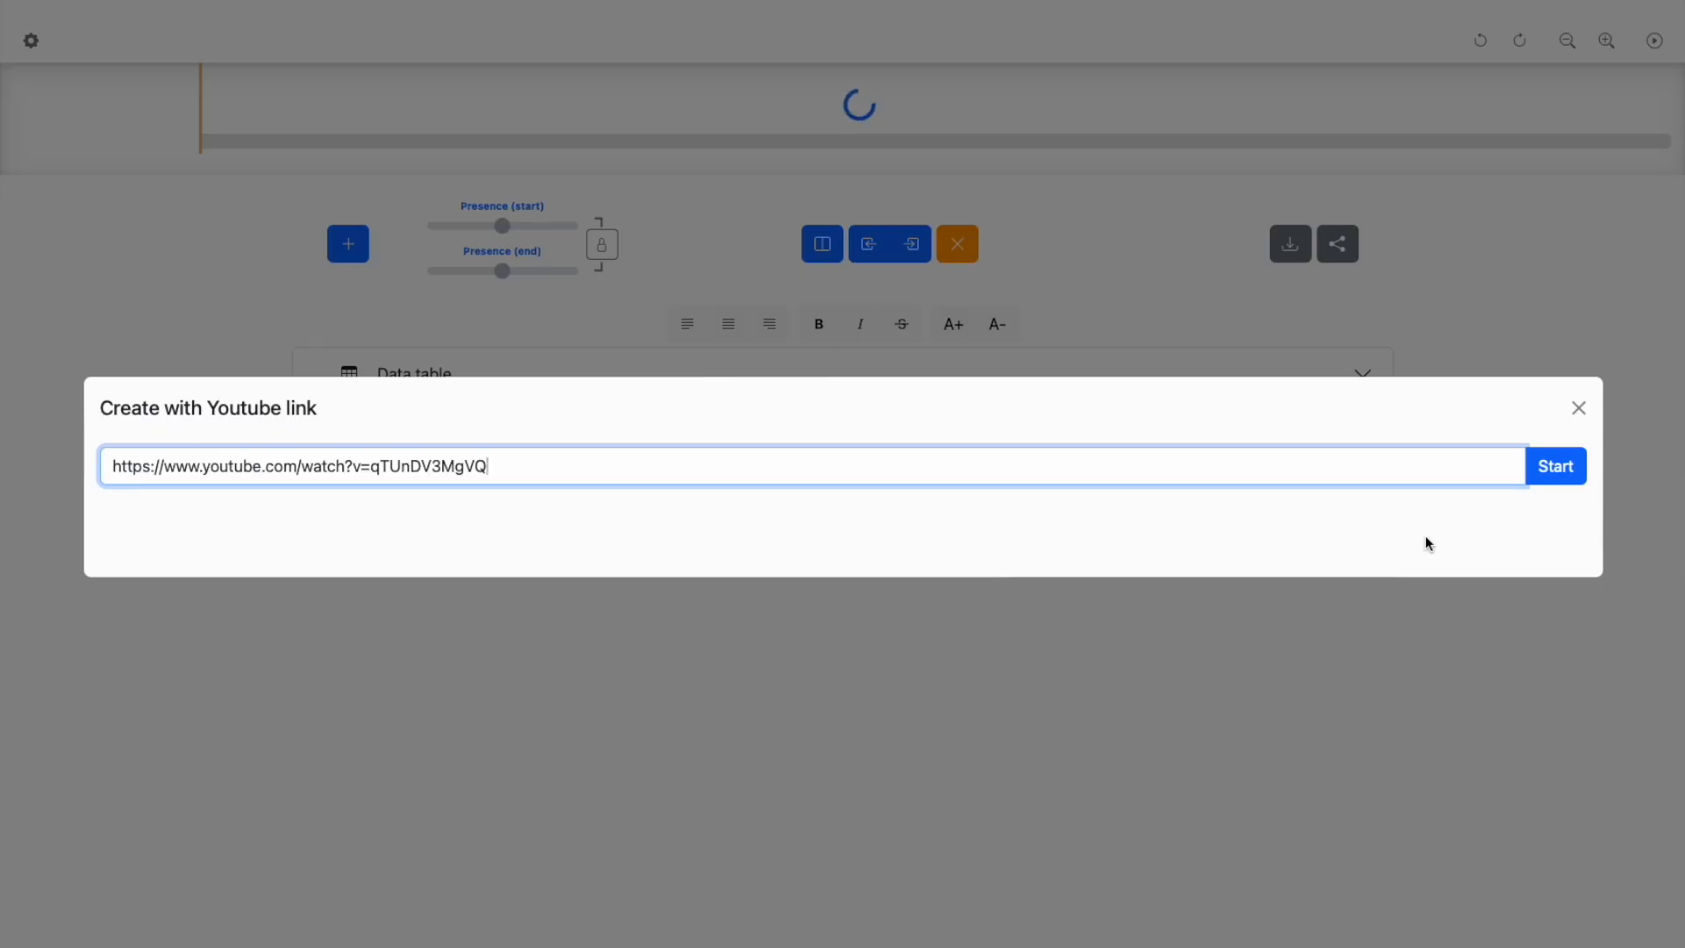
left_click(1570, 474)
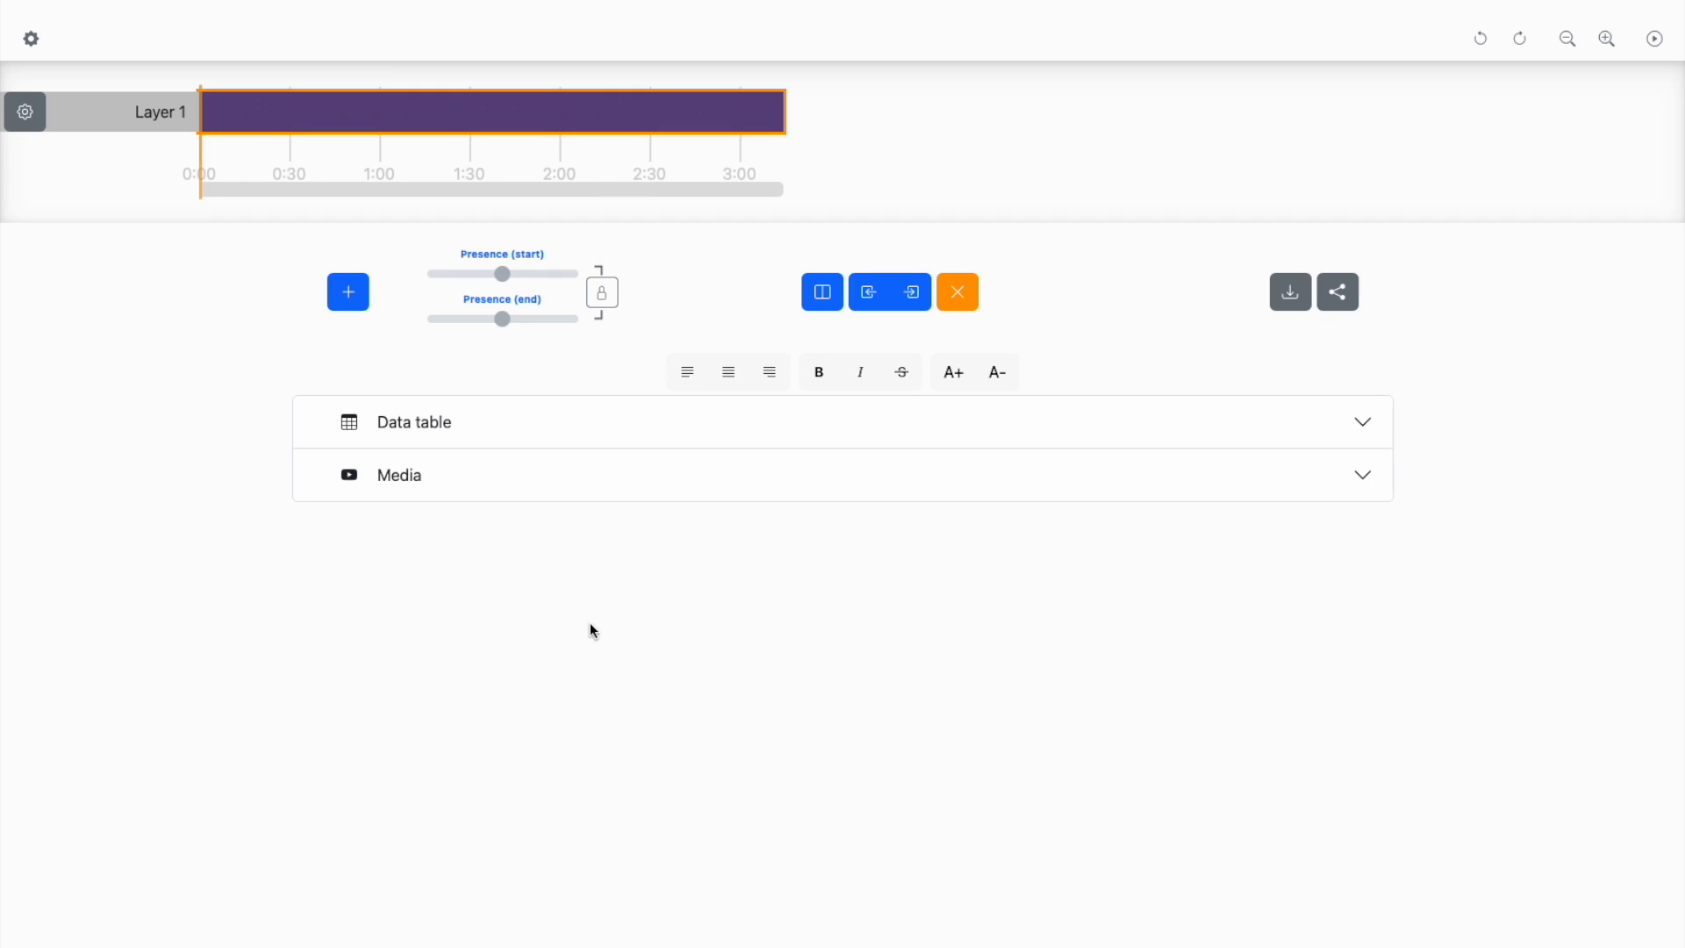
- Preview the linked video by playing it briefly, pausing it and hiding the player again
left_click(576, 477)
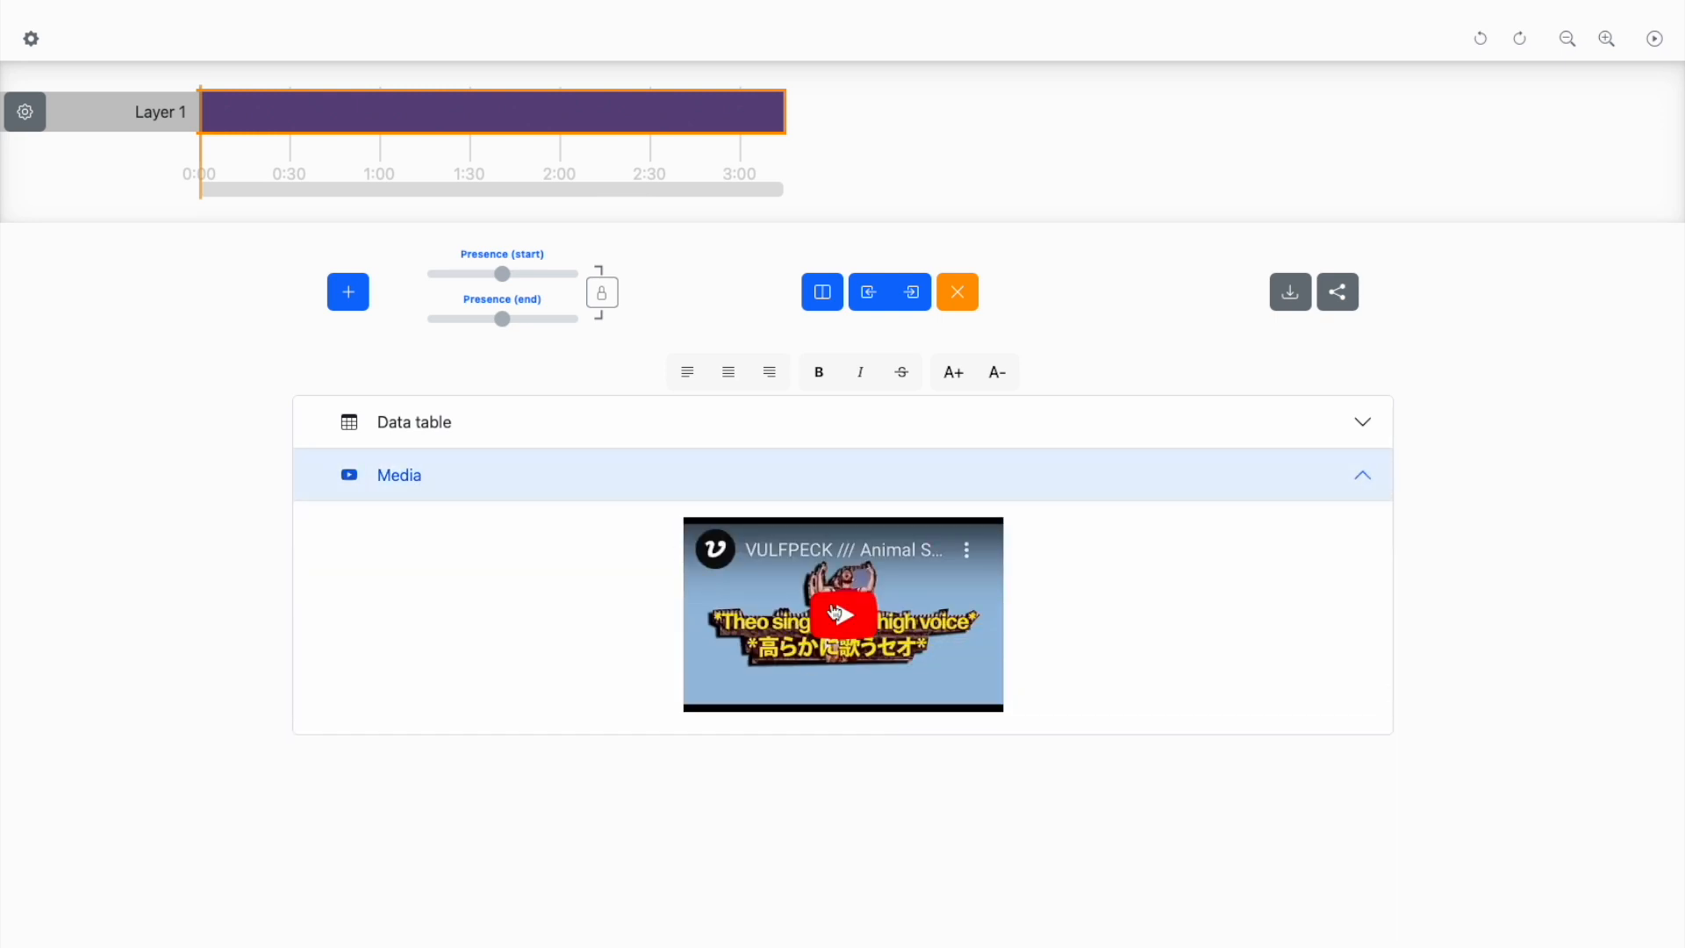
left_click(836, 613)
left_click(716, 692)
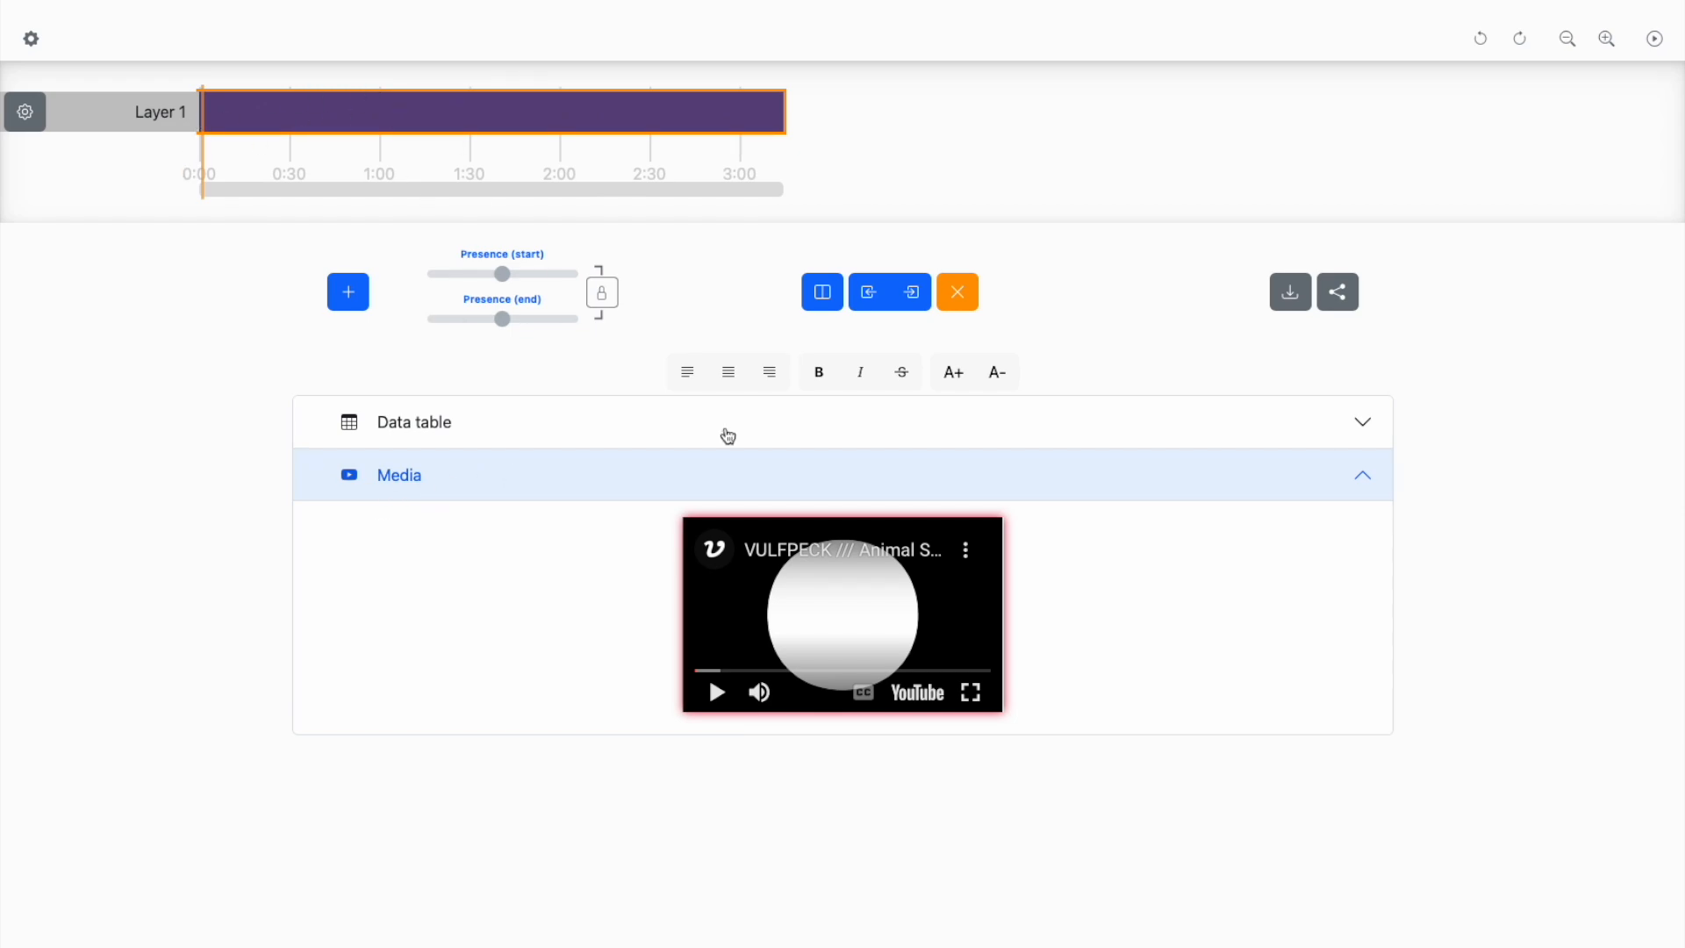
left_click(641, 483)
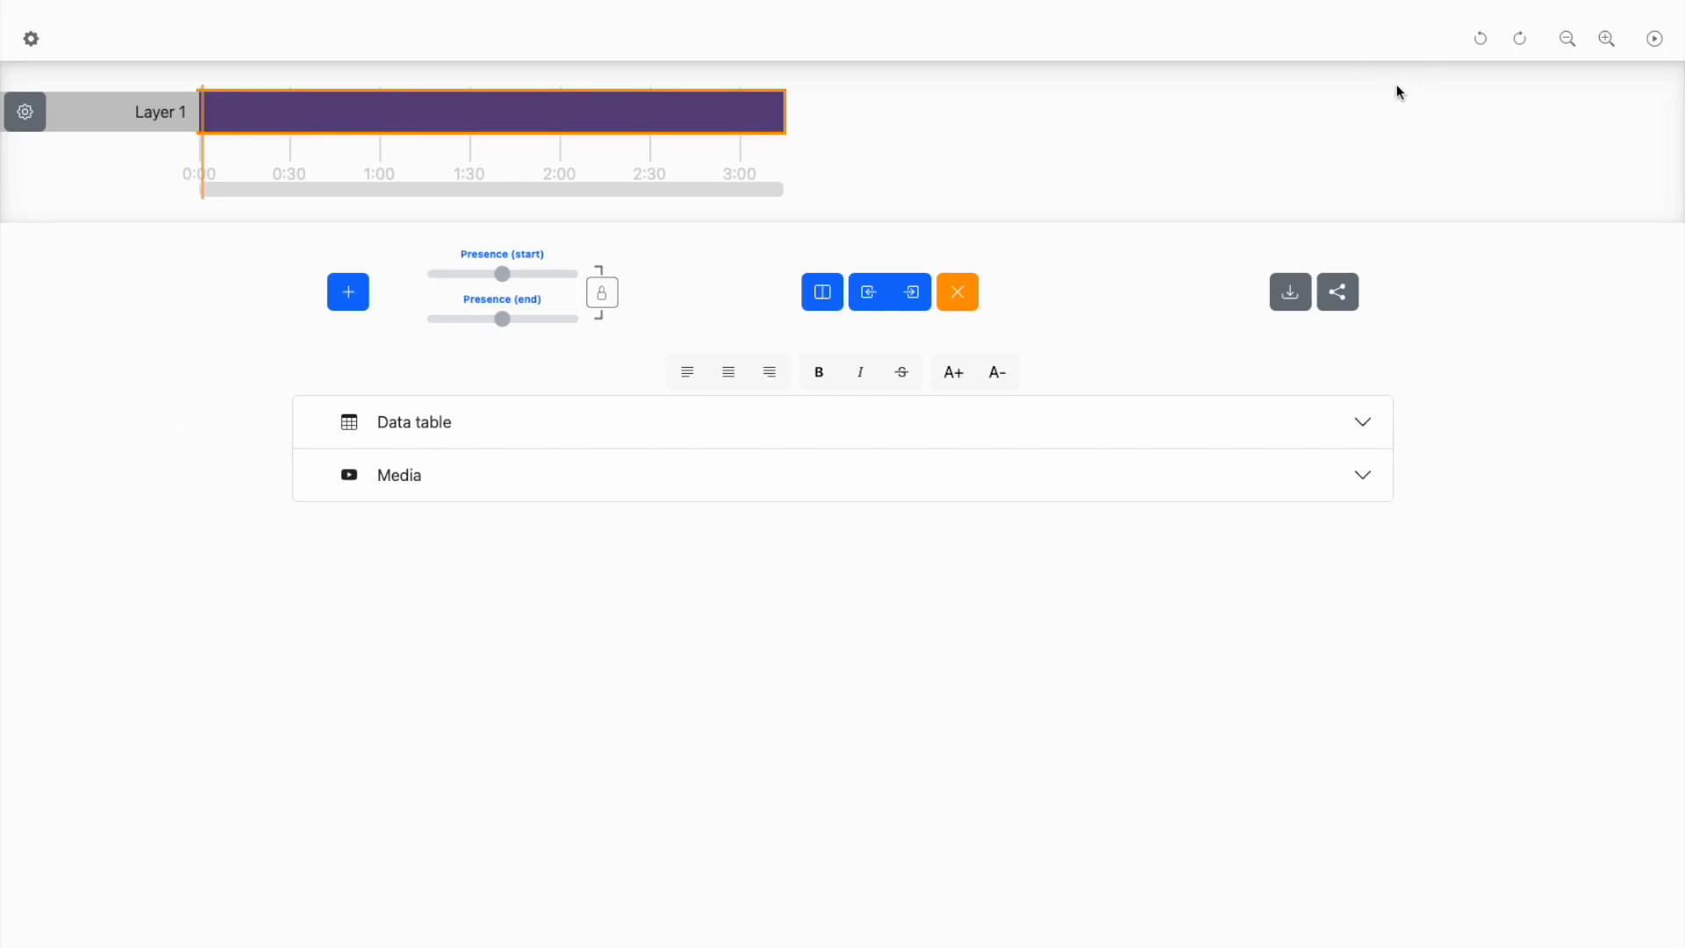
- Add five more layers below Layer 1, for a total of six
left_click(1609, 49)
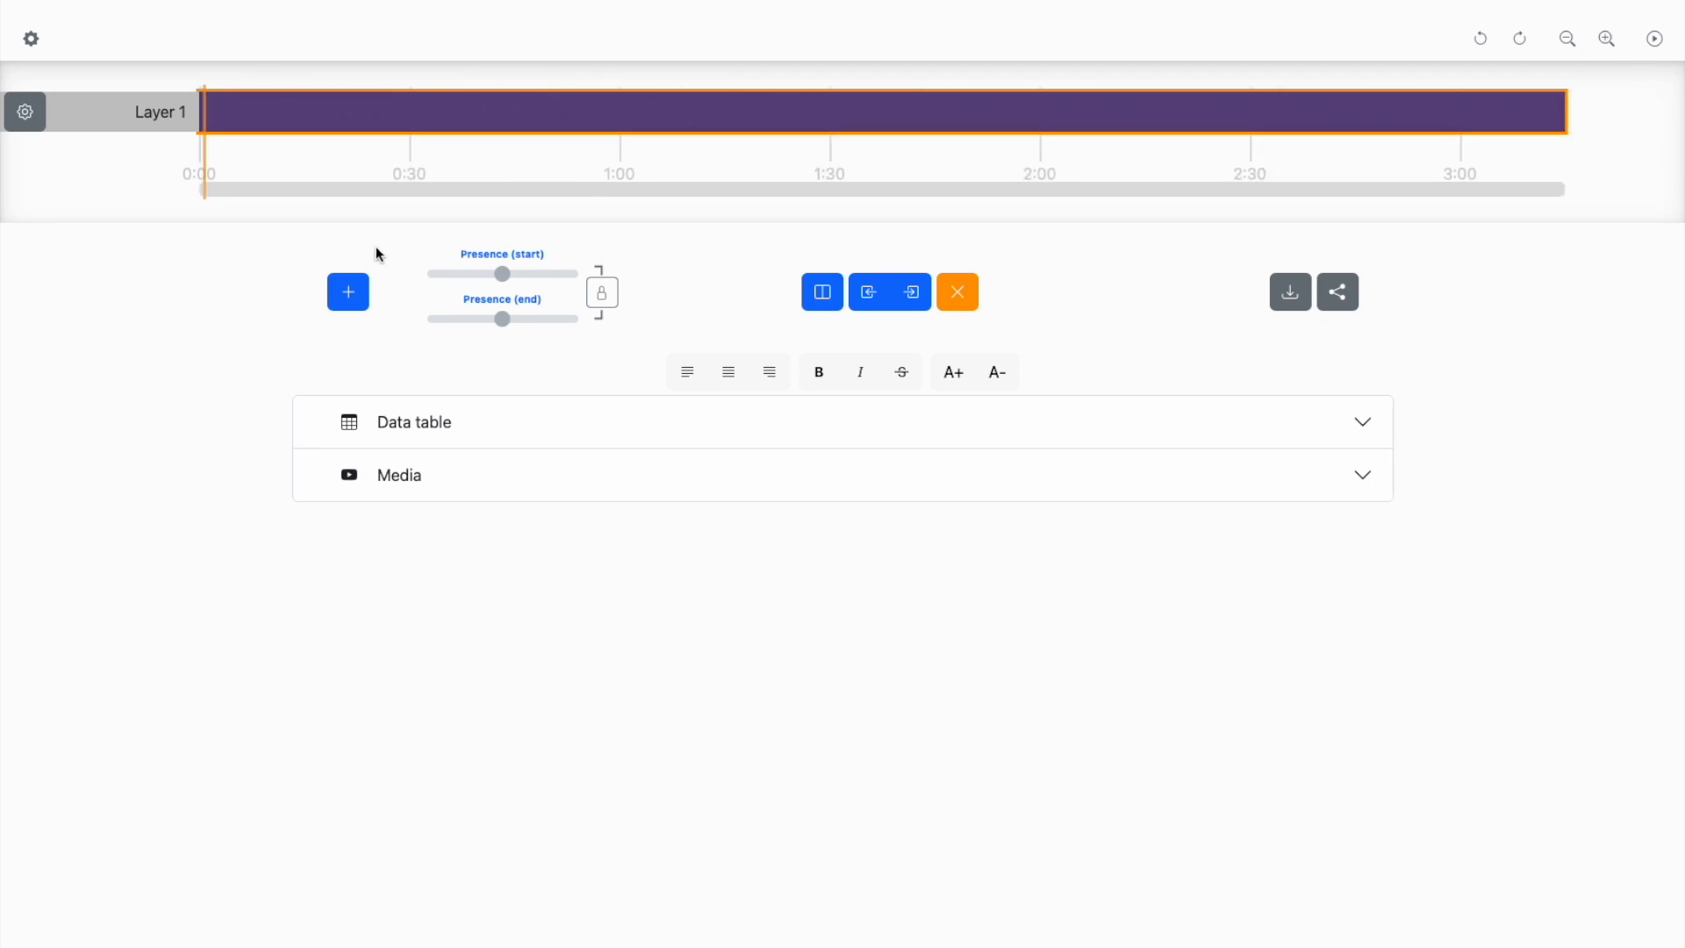
left_click(357, 300)
key("Return")
key("Return")
key("Return")
key("Return")
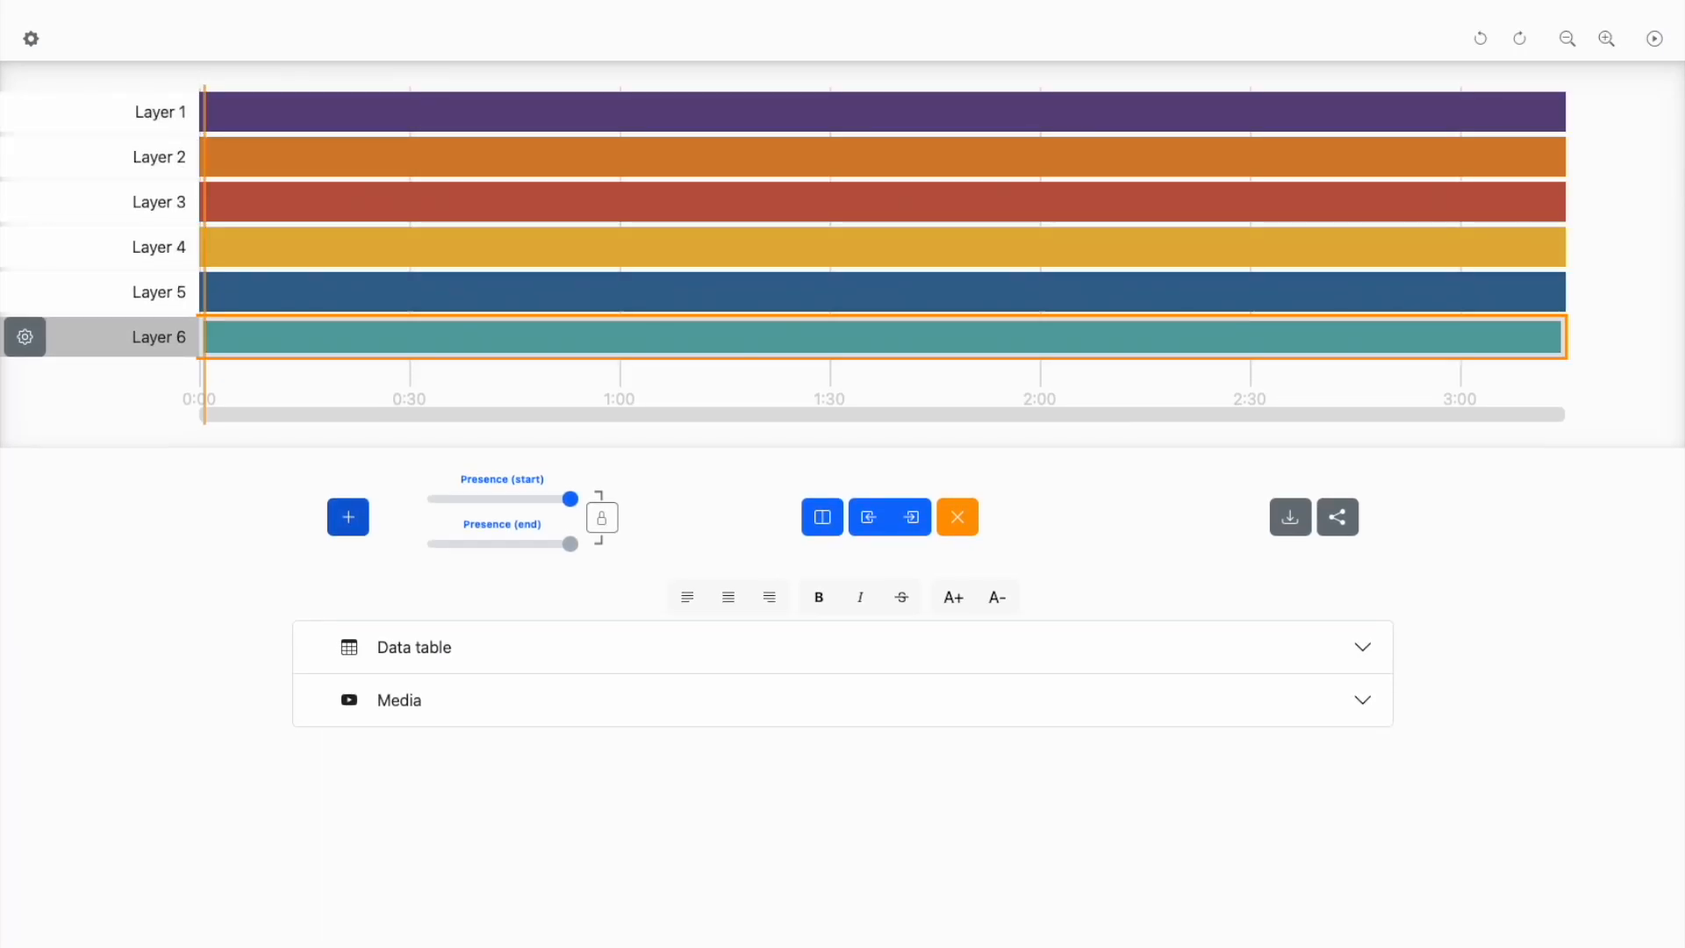
- Rename Layer 1 as Vocals and Layer 2 as Synth
left_click(145, 123)
left_click(35, 125)
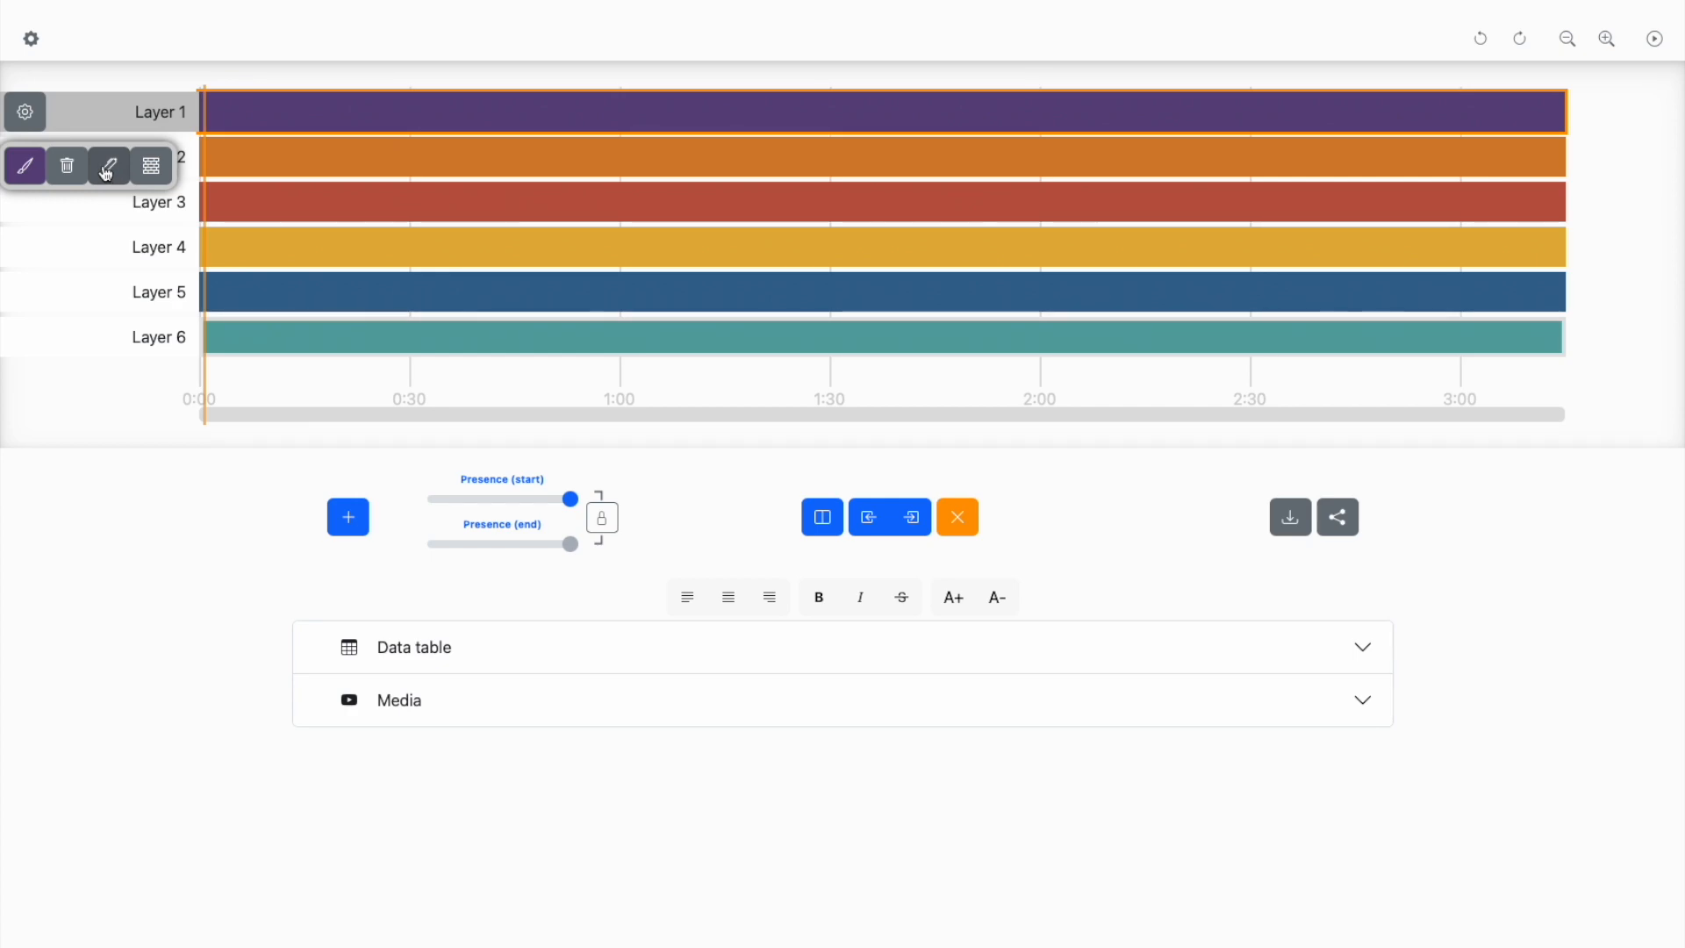
left_click(105, 173)
type("Vocals")
key("Return")
left_click(146, 342)
left_click(24, 158)
left_click(109, 211)
type("Synth")
key("Return")
- Rename Layer 3 as Piano and Layer 4 as Bass
left_click(23, 203)
left_click(111, 256)
type("Piano")
key("Return")
left_click(24, 248)
left_click(109, 301)
type("Bass")
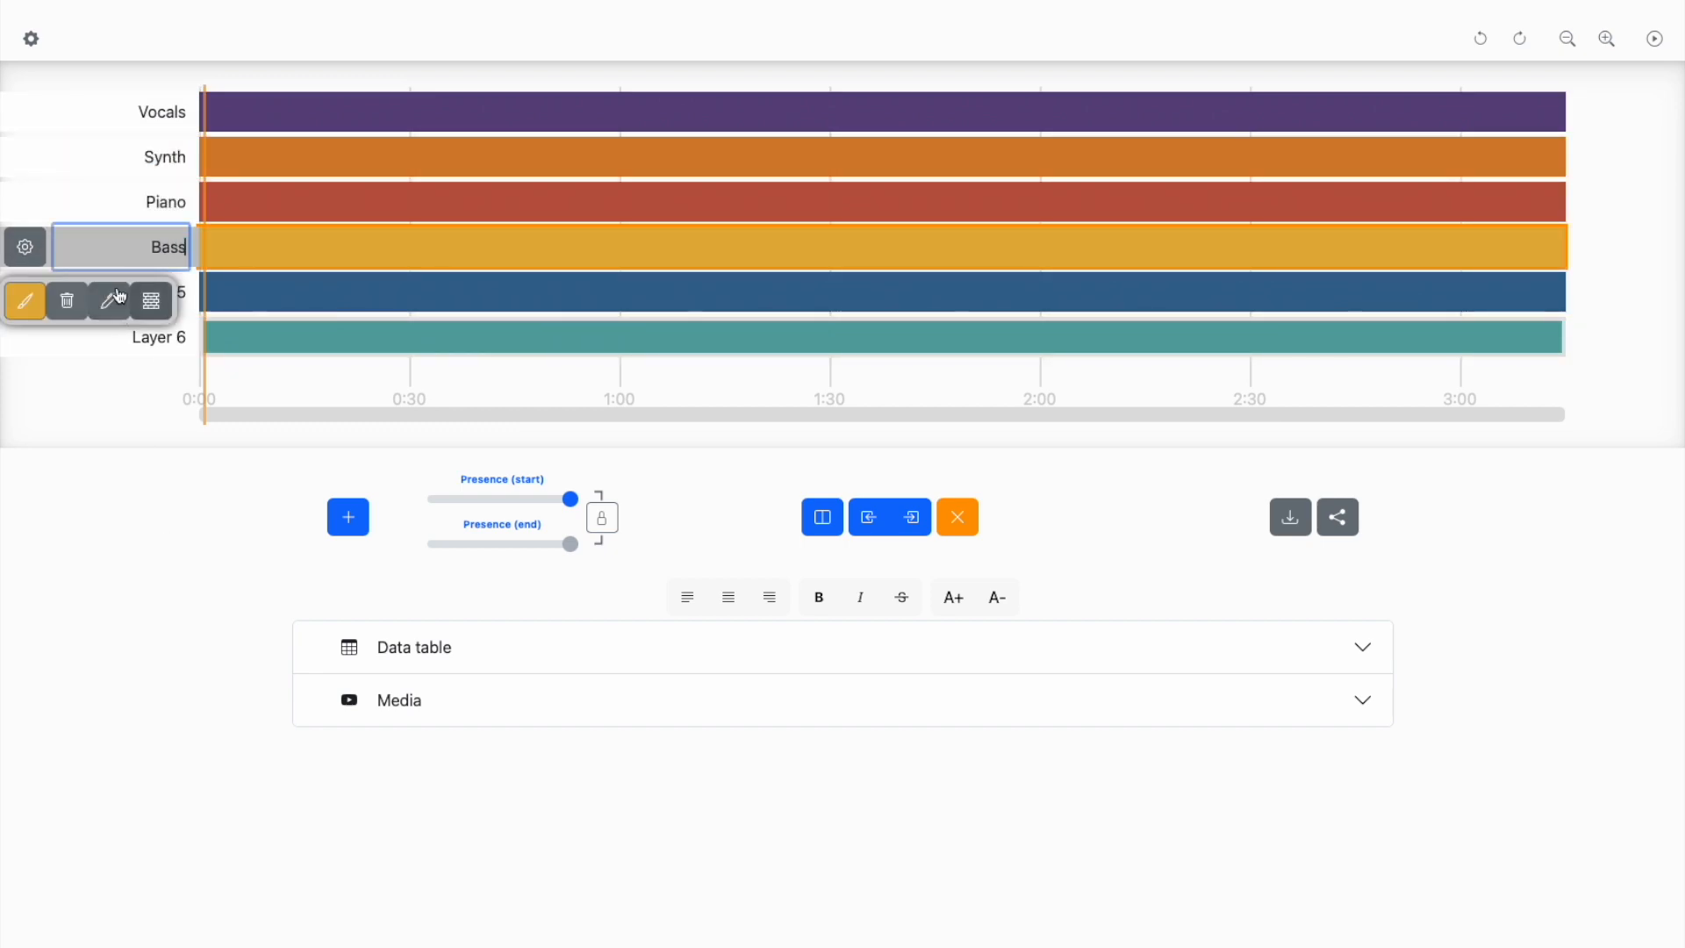
key("Return")
- Rename Layer 5 as Handclaps and Layer 6 as Drumset
left_click(24, 292)
left_click(109, 347)
type("Handclaps")
key("Return")
type("Drumset")
key("Return")
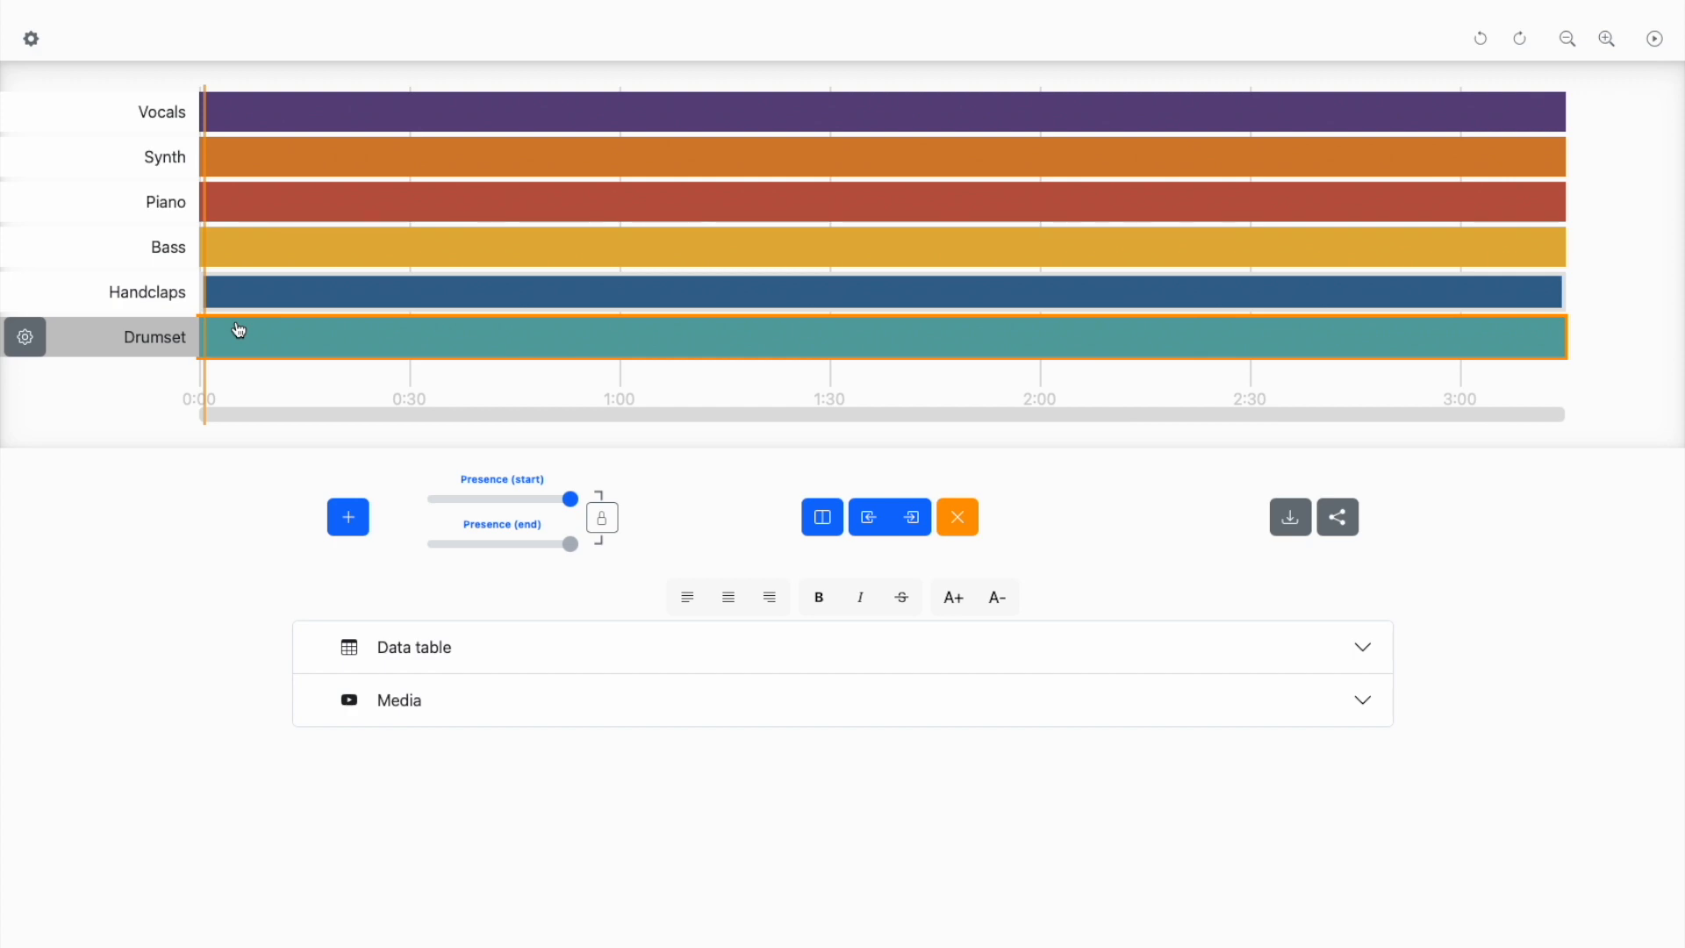
- Recolor the Drumset layer with the Handclaps layer's blue and brighten it to a lighter shade
left_click(143, 301)
left_click(158, 343)
left_click(155, 305)
left_click(158, 333)
left_click(25, 338)
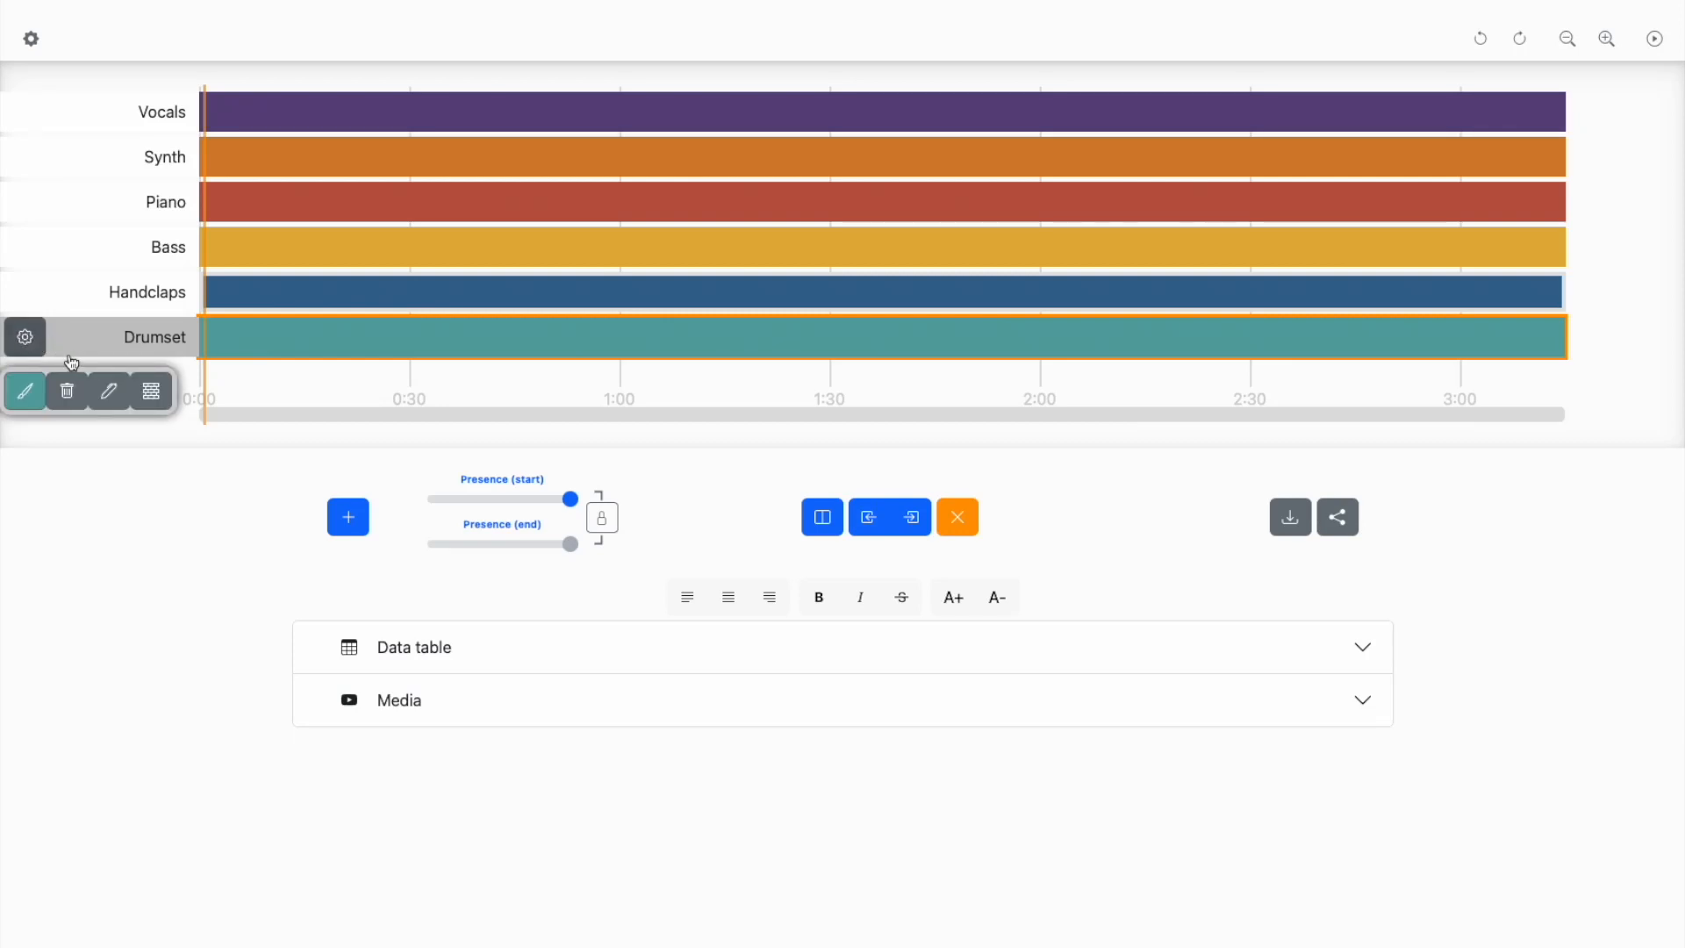
left_click(33, 407)
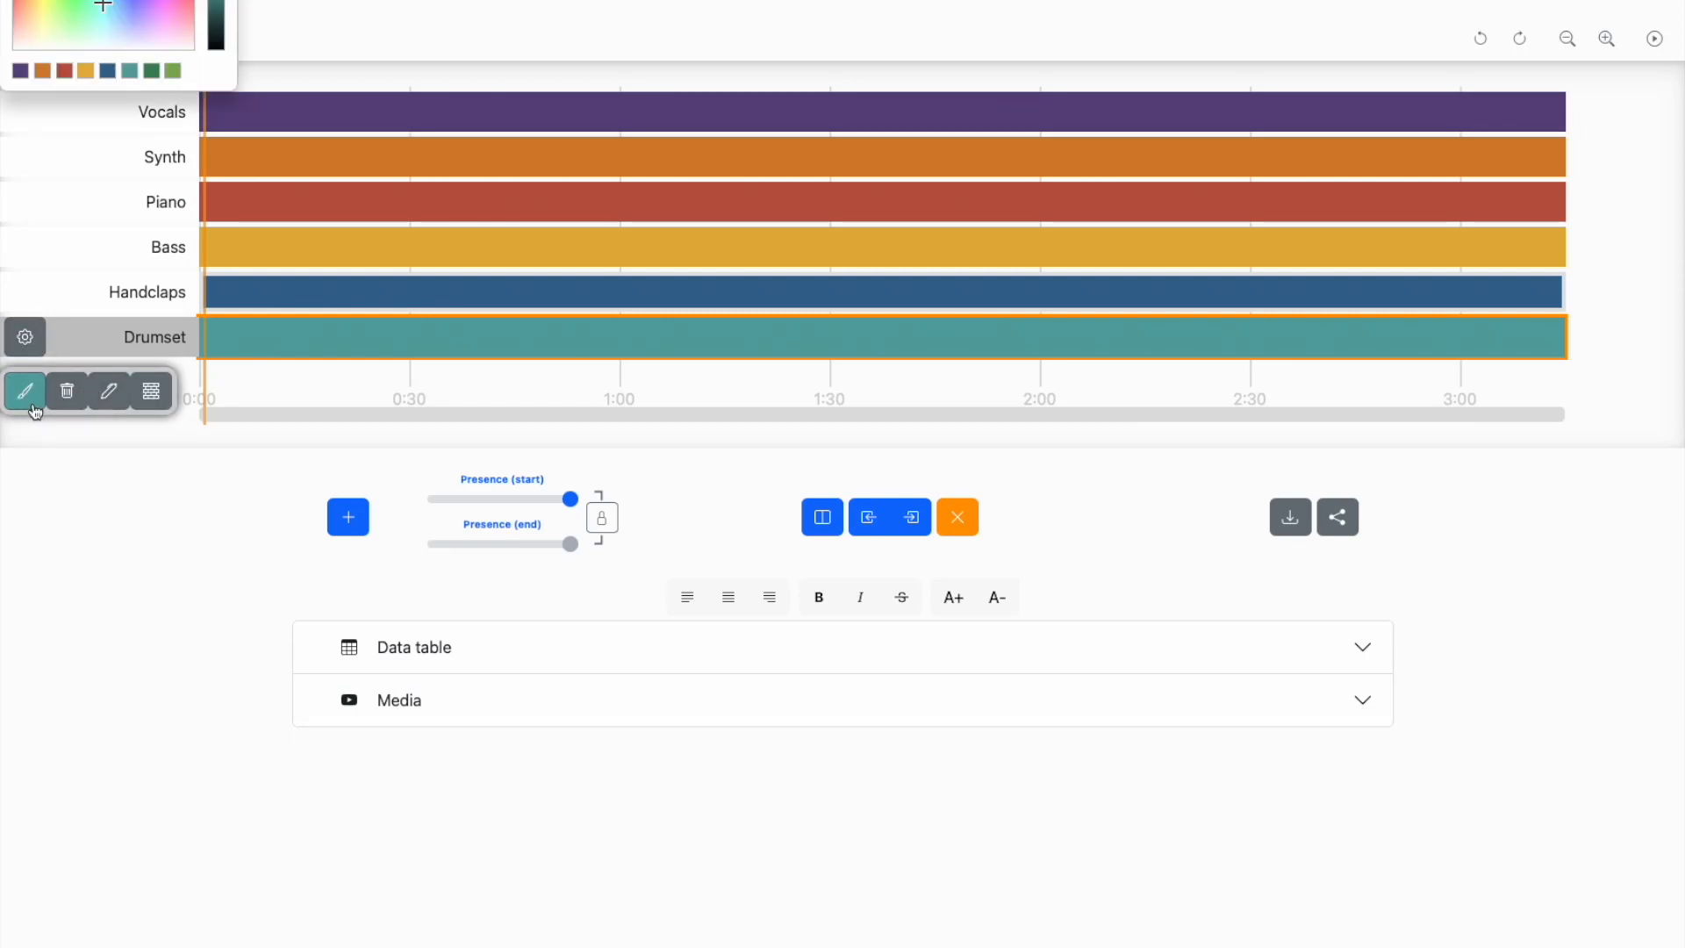
left_click(111, 75)
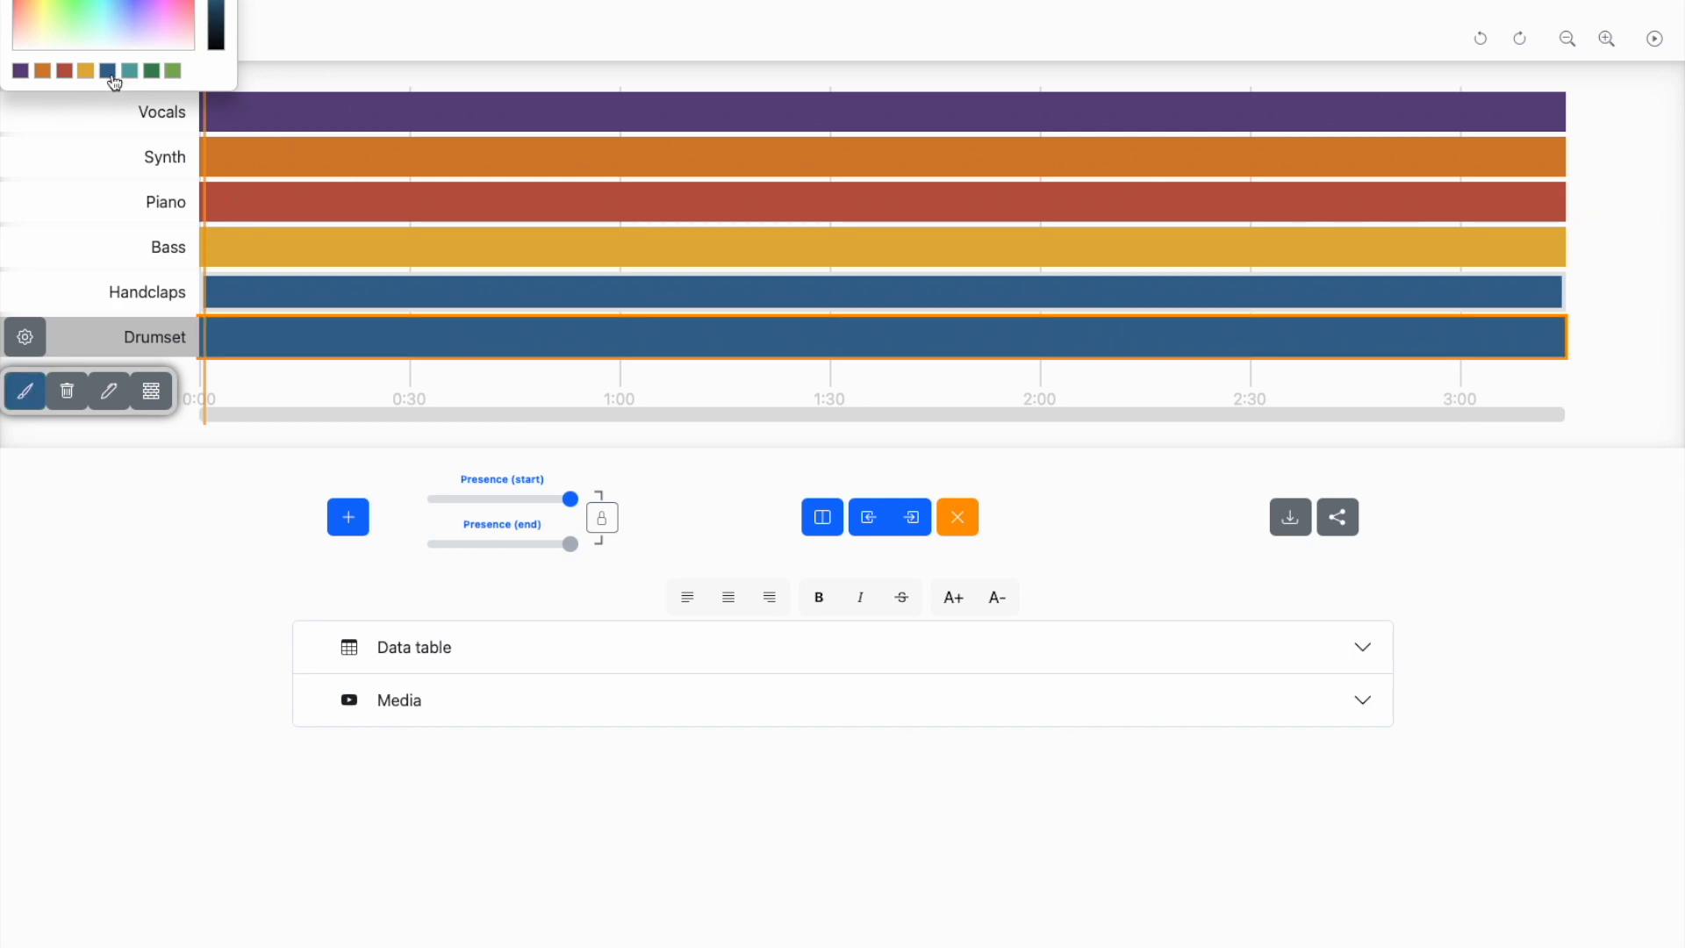
left_click(216, 2)
left_click(490, 706)
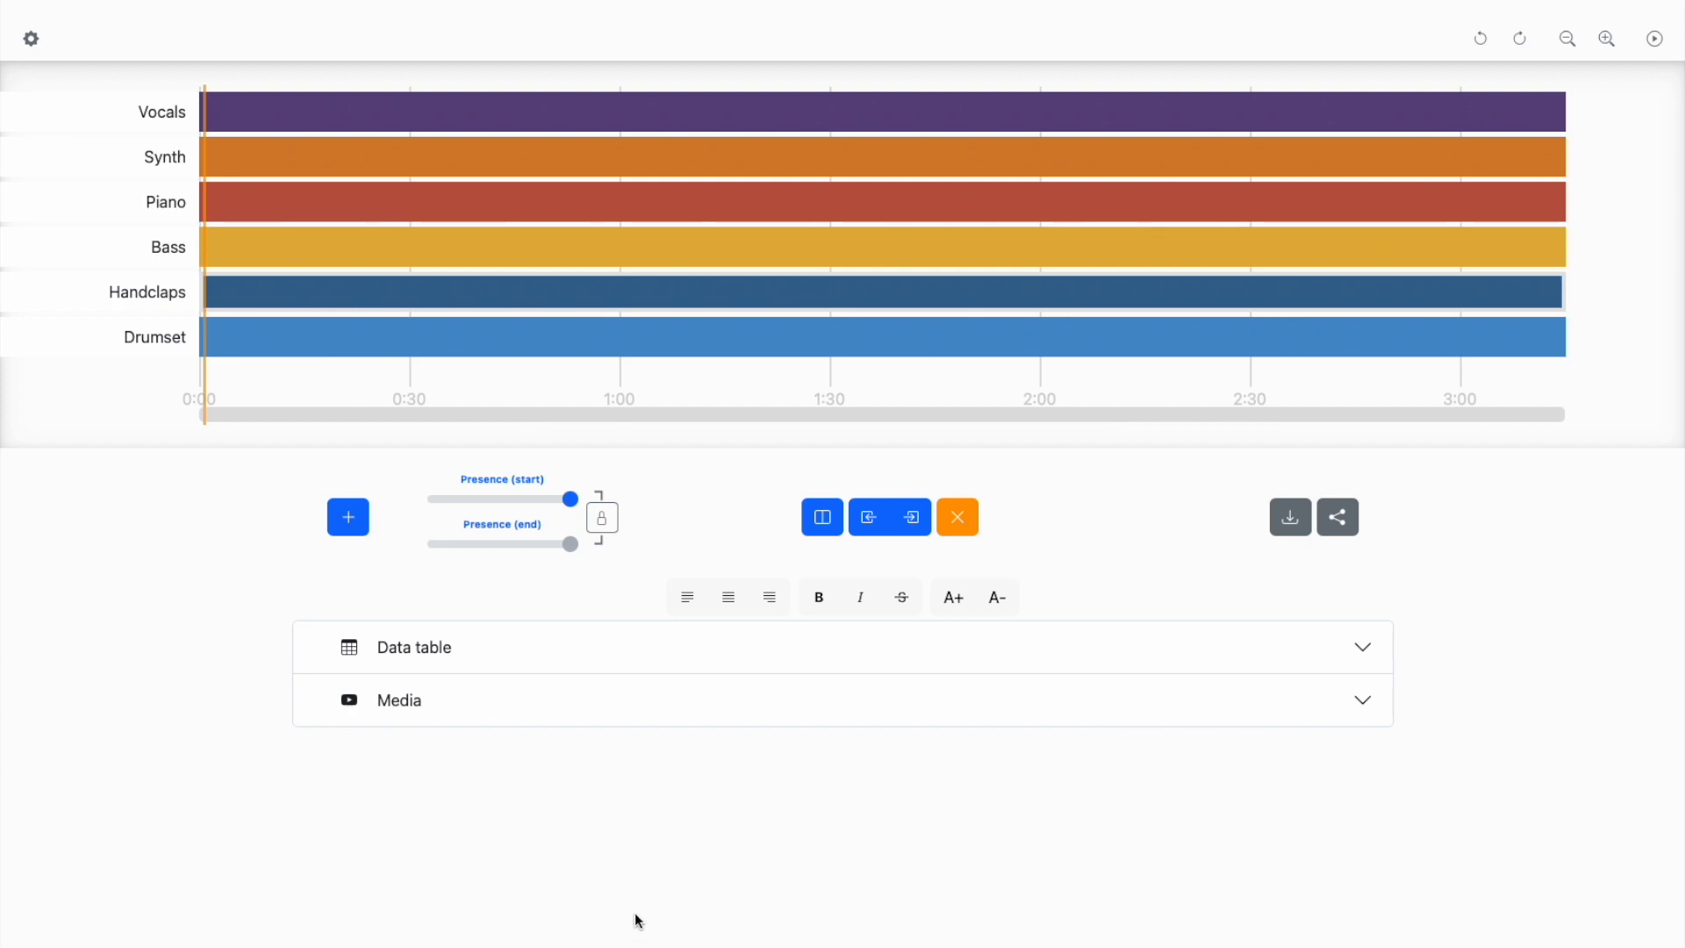
left_click(430, 334)
left_click(425, 289)
left_click(422, 252)
left_click(419, 171)
left_click(427, 128)
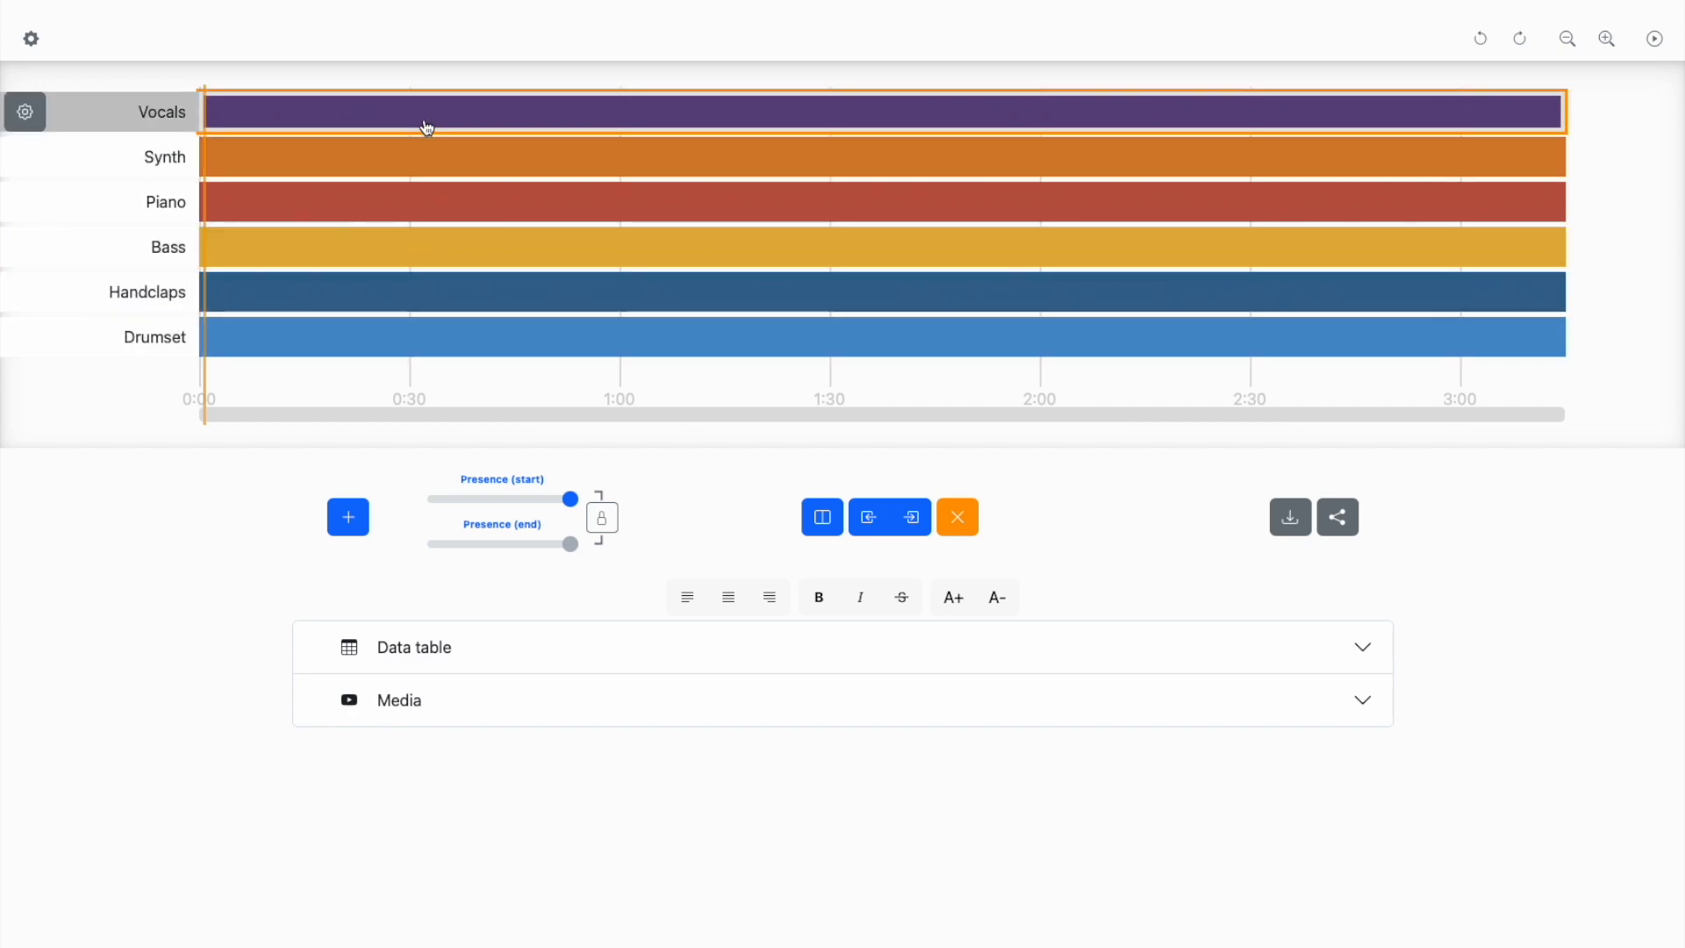
left_click(440, 208)
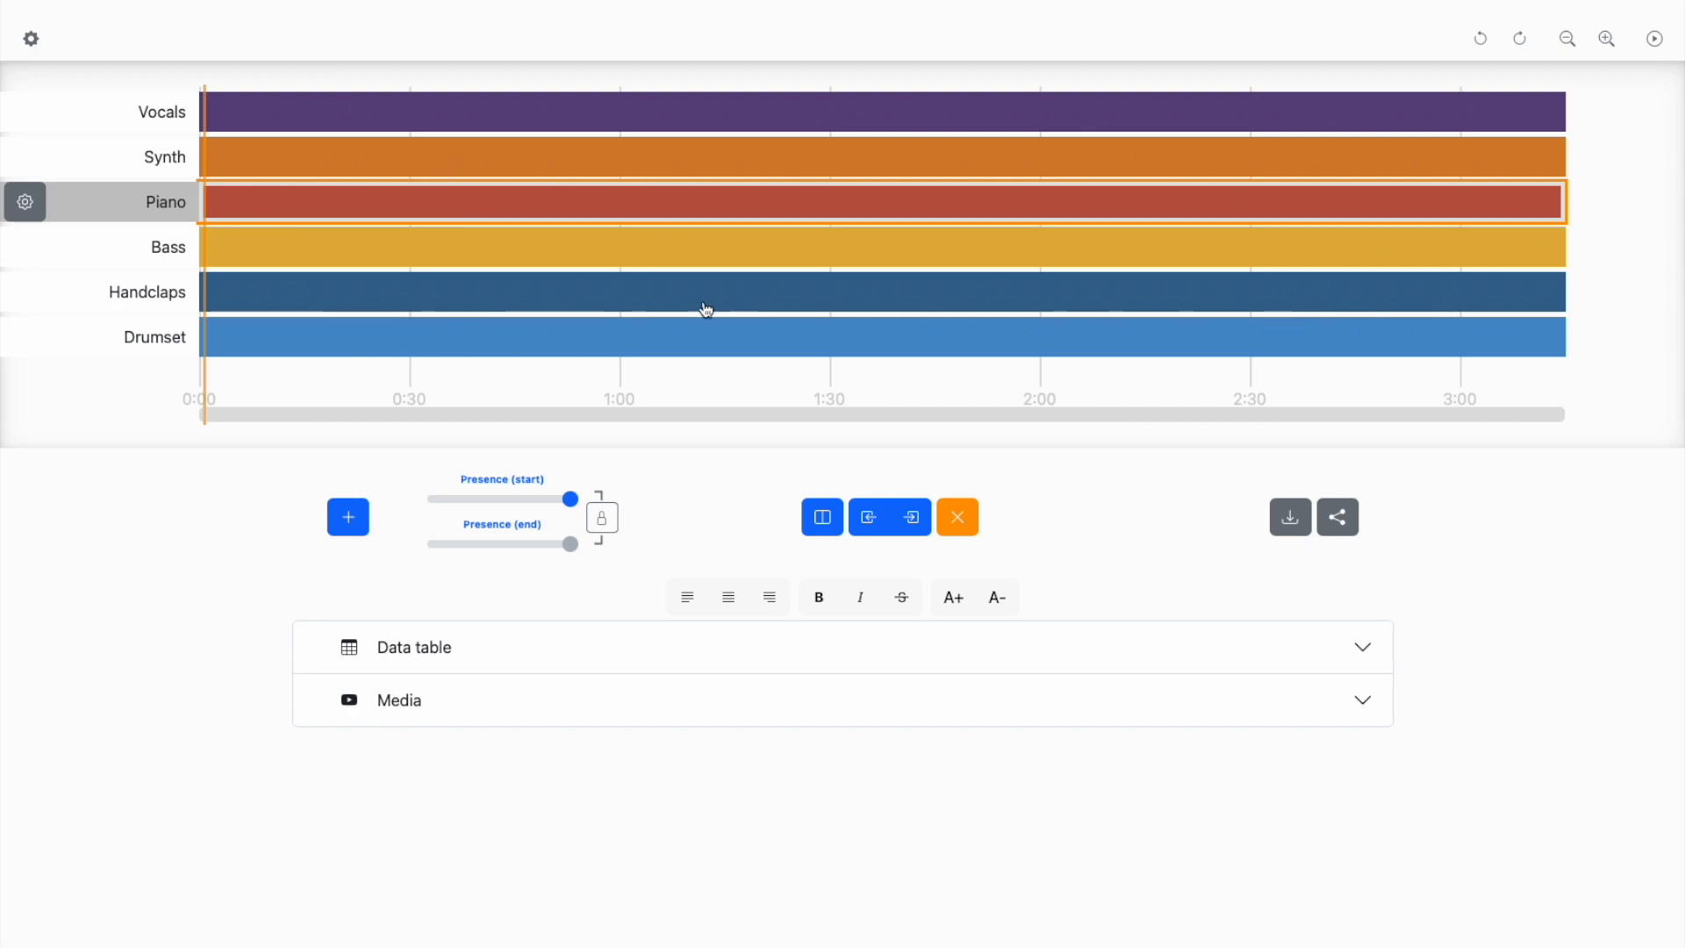
- Split the Piano layer's bar at about 0:23
left_click(205, 413)
left_click_drag(208, 416, 362, 415)
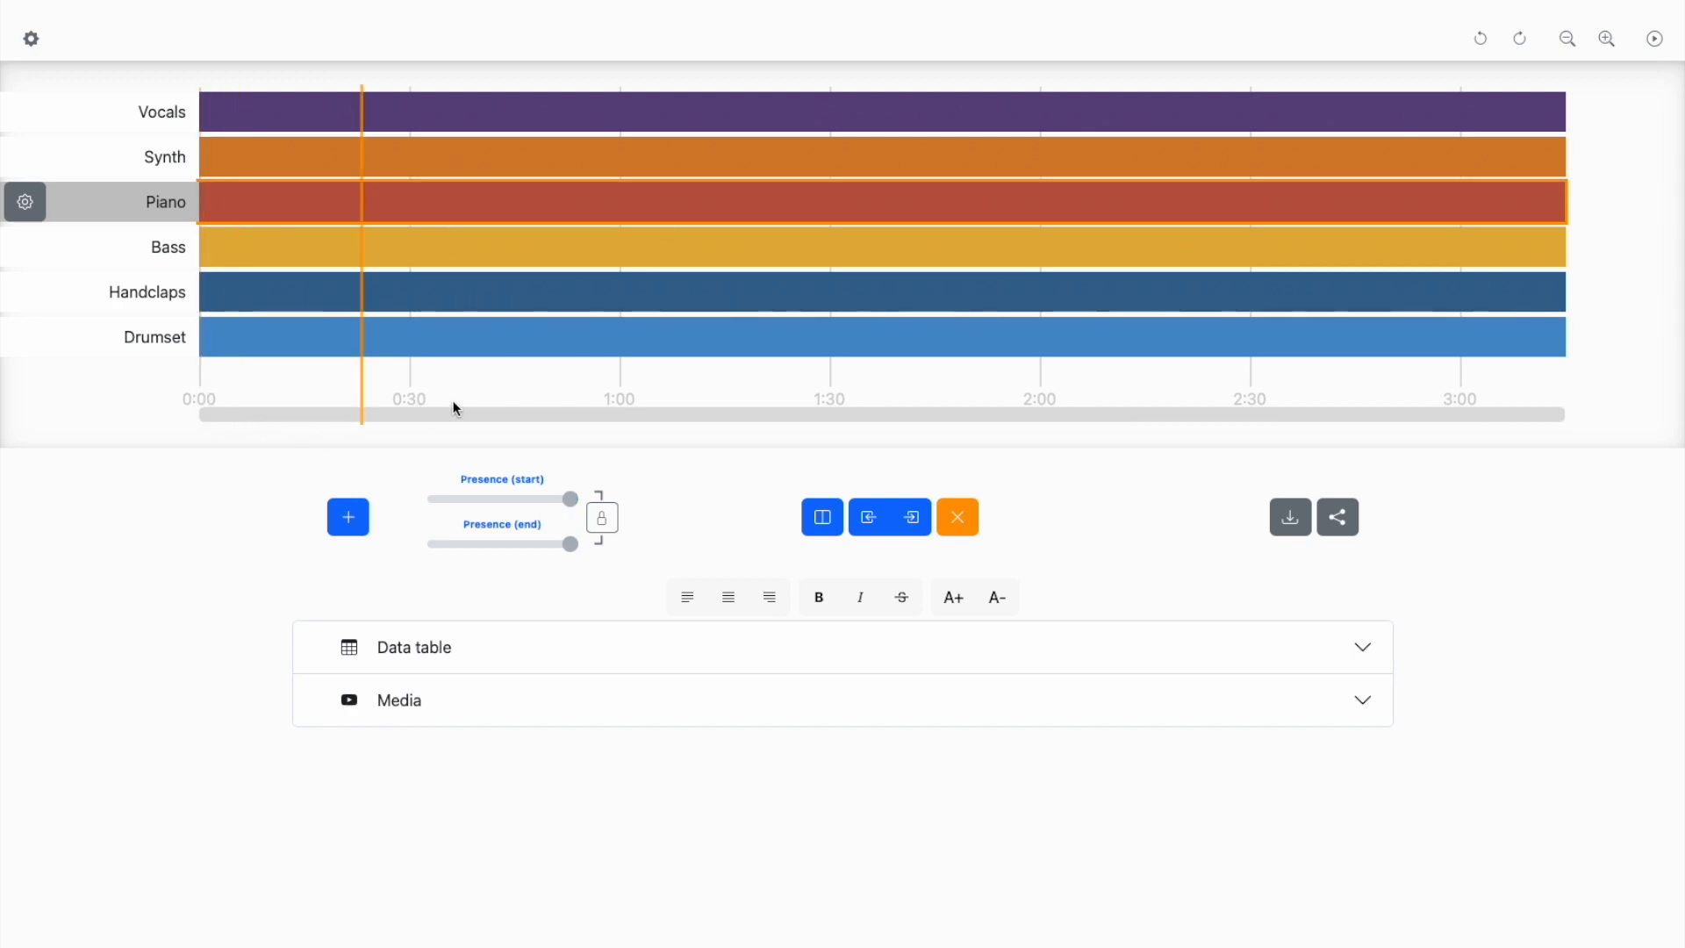
left_click(403, 201)
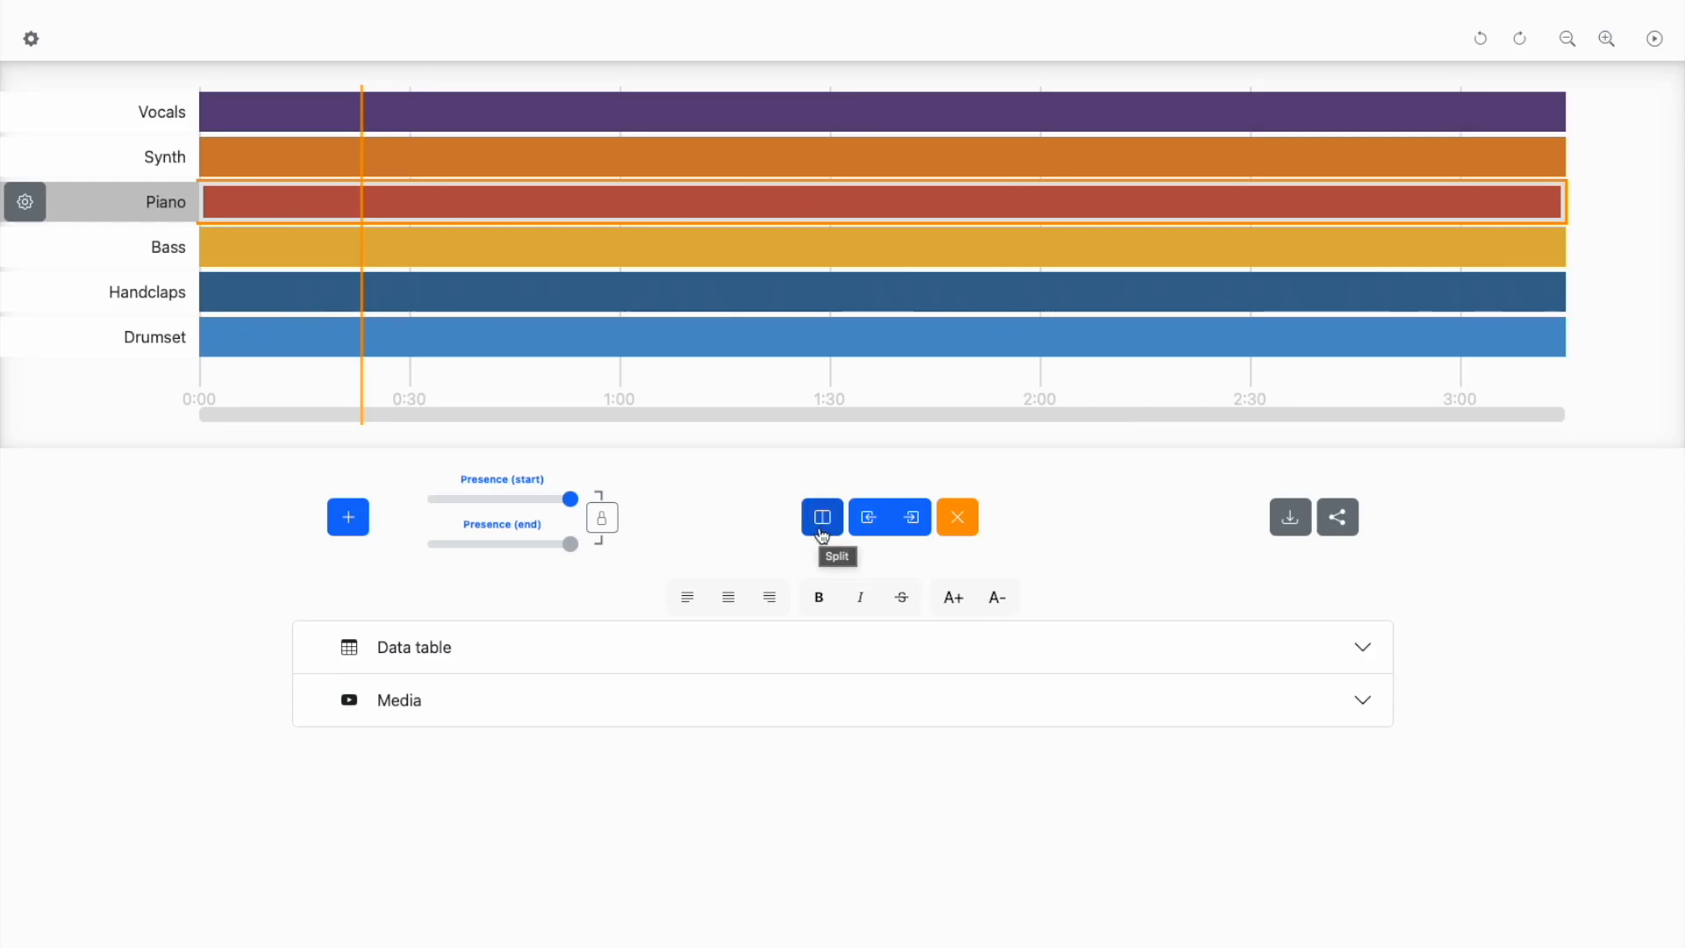
key("s")
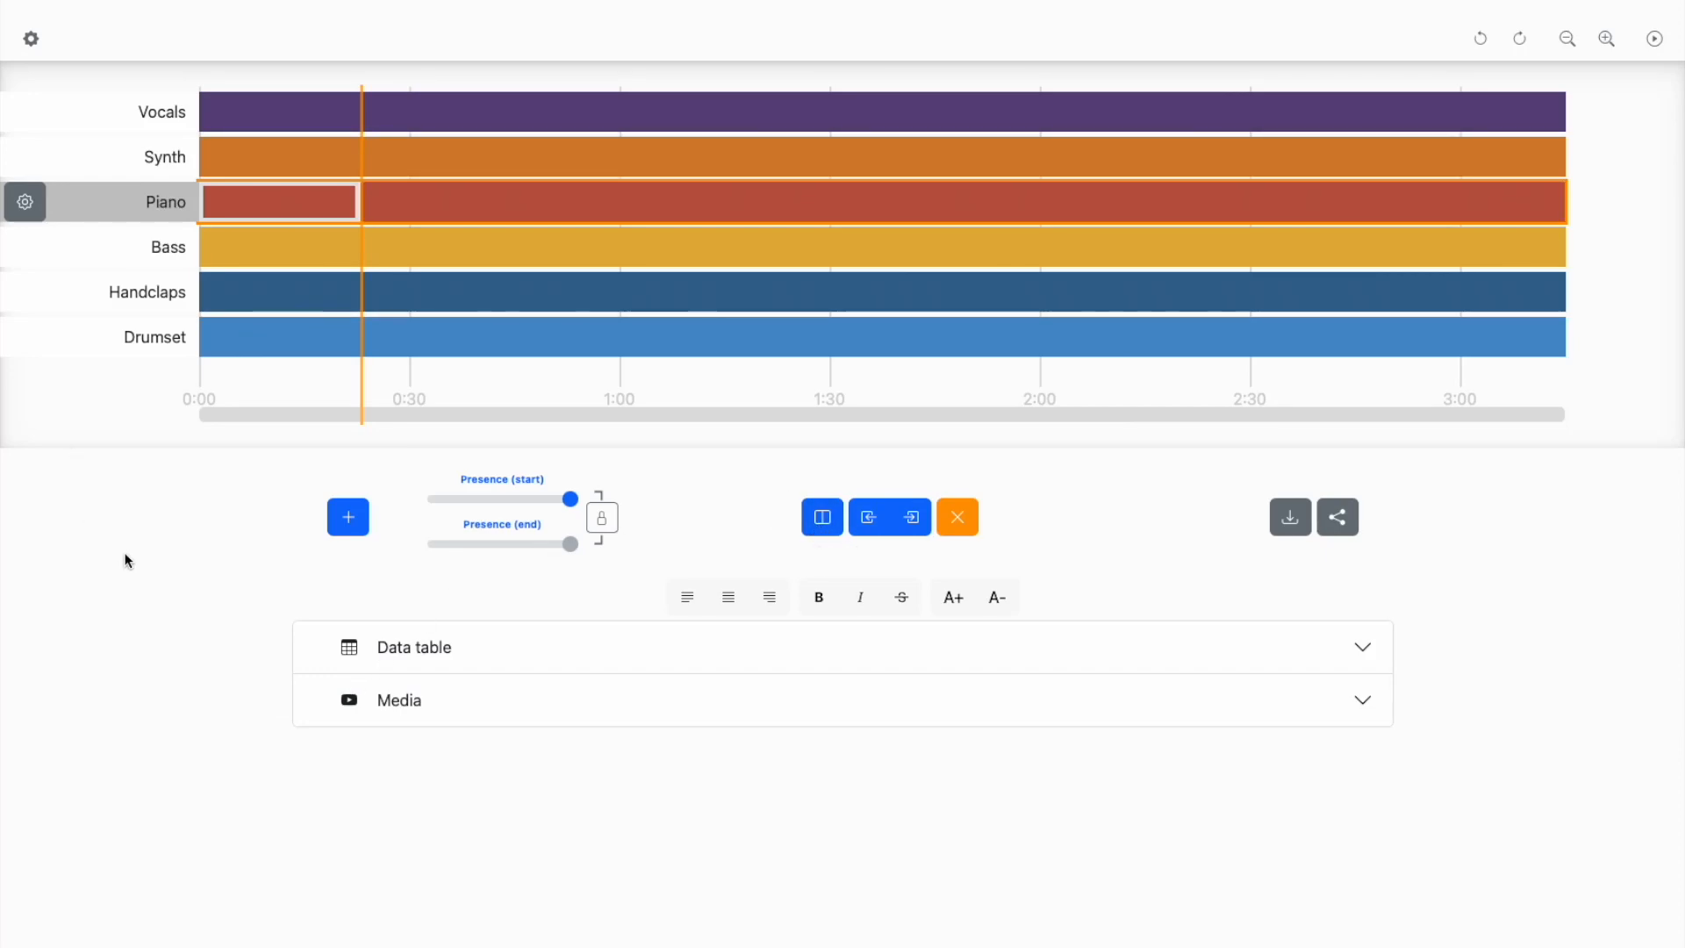
- Try setting the presence of the Piano layer's first segment to zero, and undo that change
left_click(484, 195)
left_click(298, 208)
key("0")
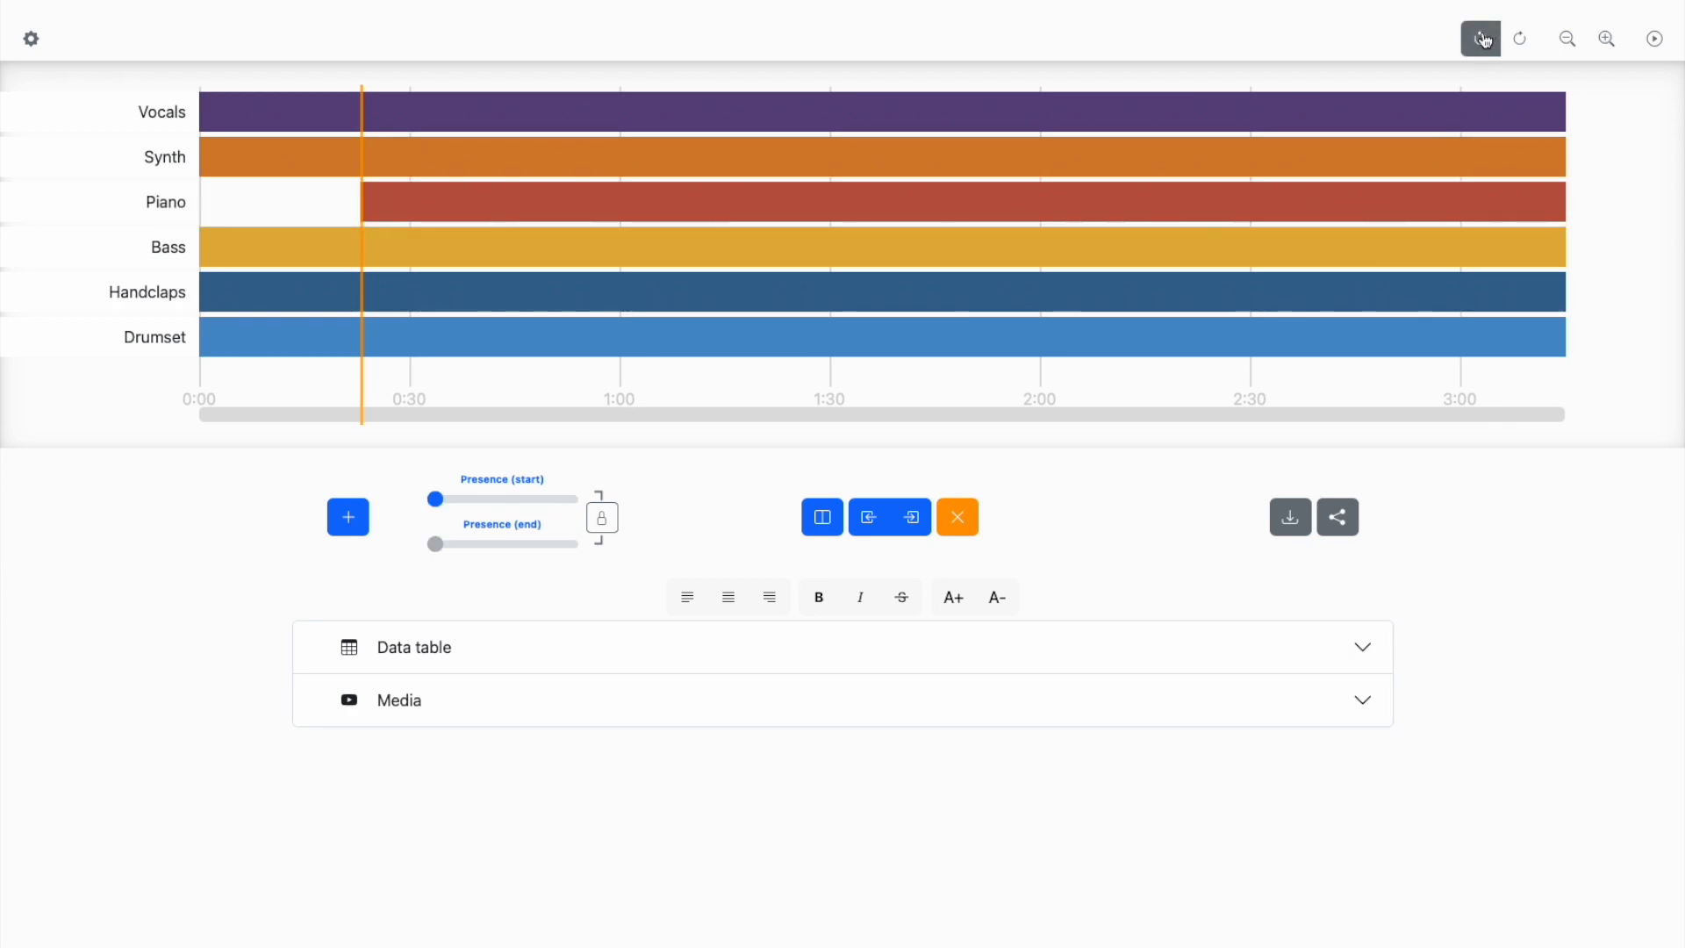
left_click(1481, 38)
- Lower the first Piano segment's presence to about half, unlink its start and end values, and raise the end presence slightly
left_click(286, 212)
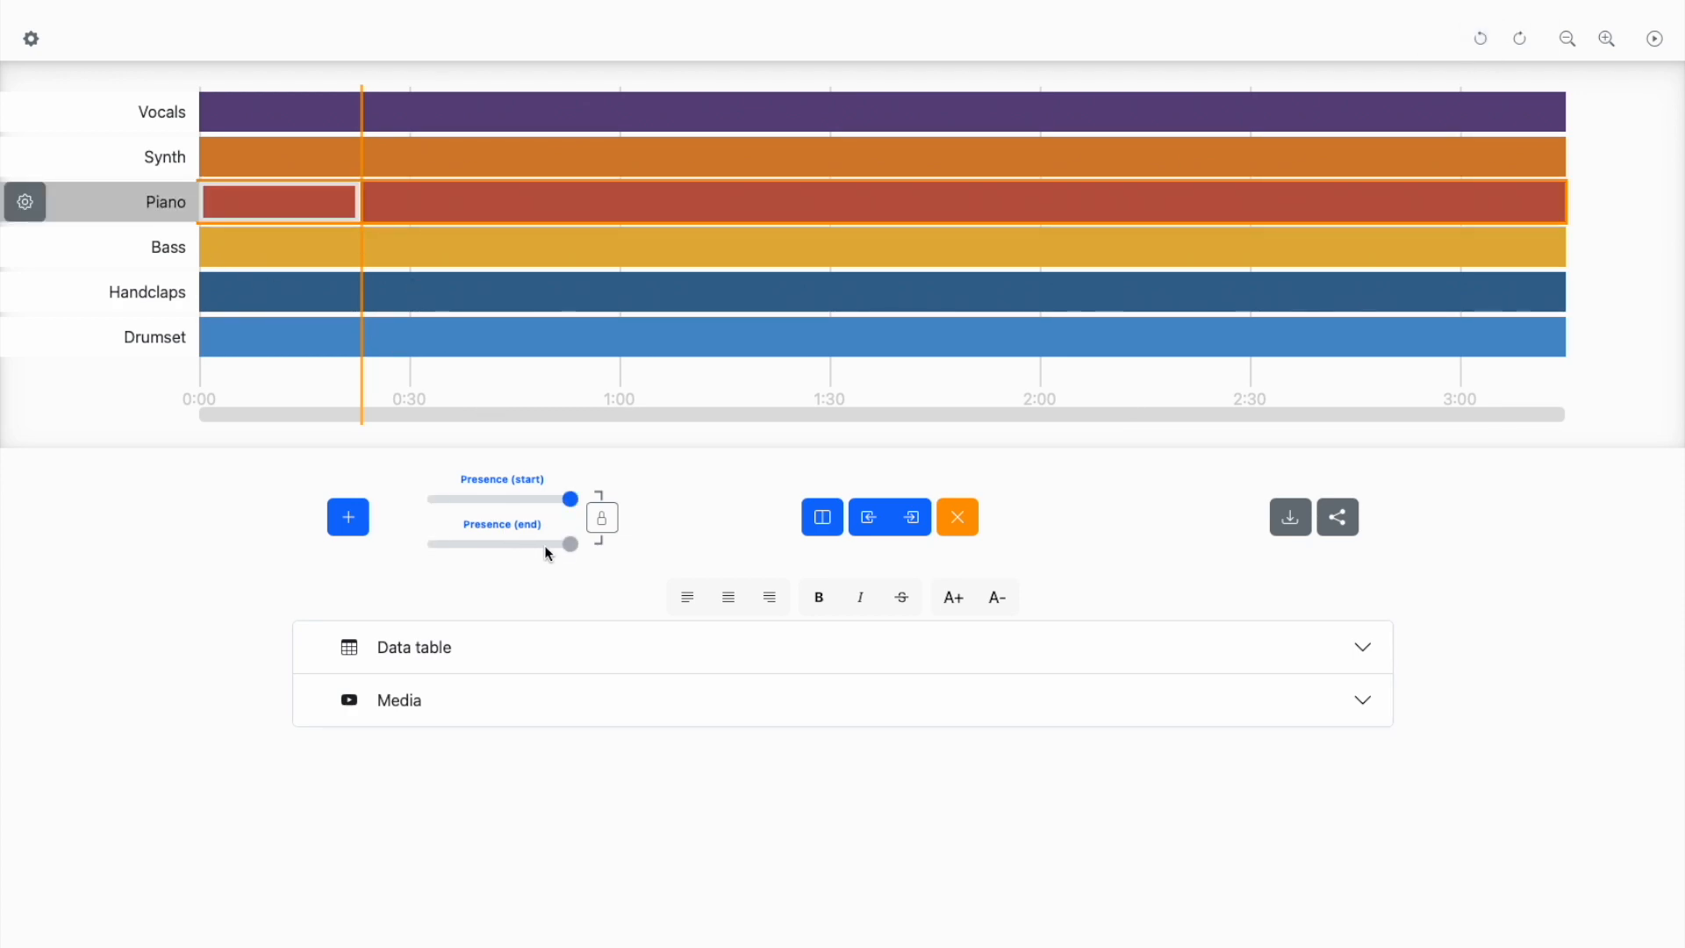
left_click_drag(570, 499, 502, 499)
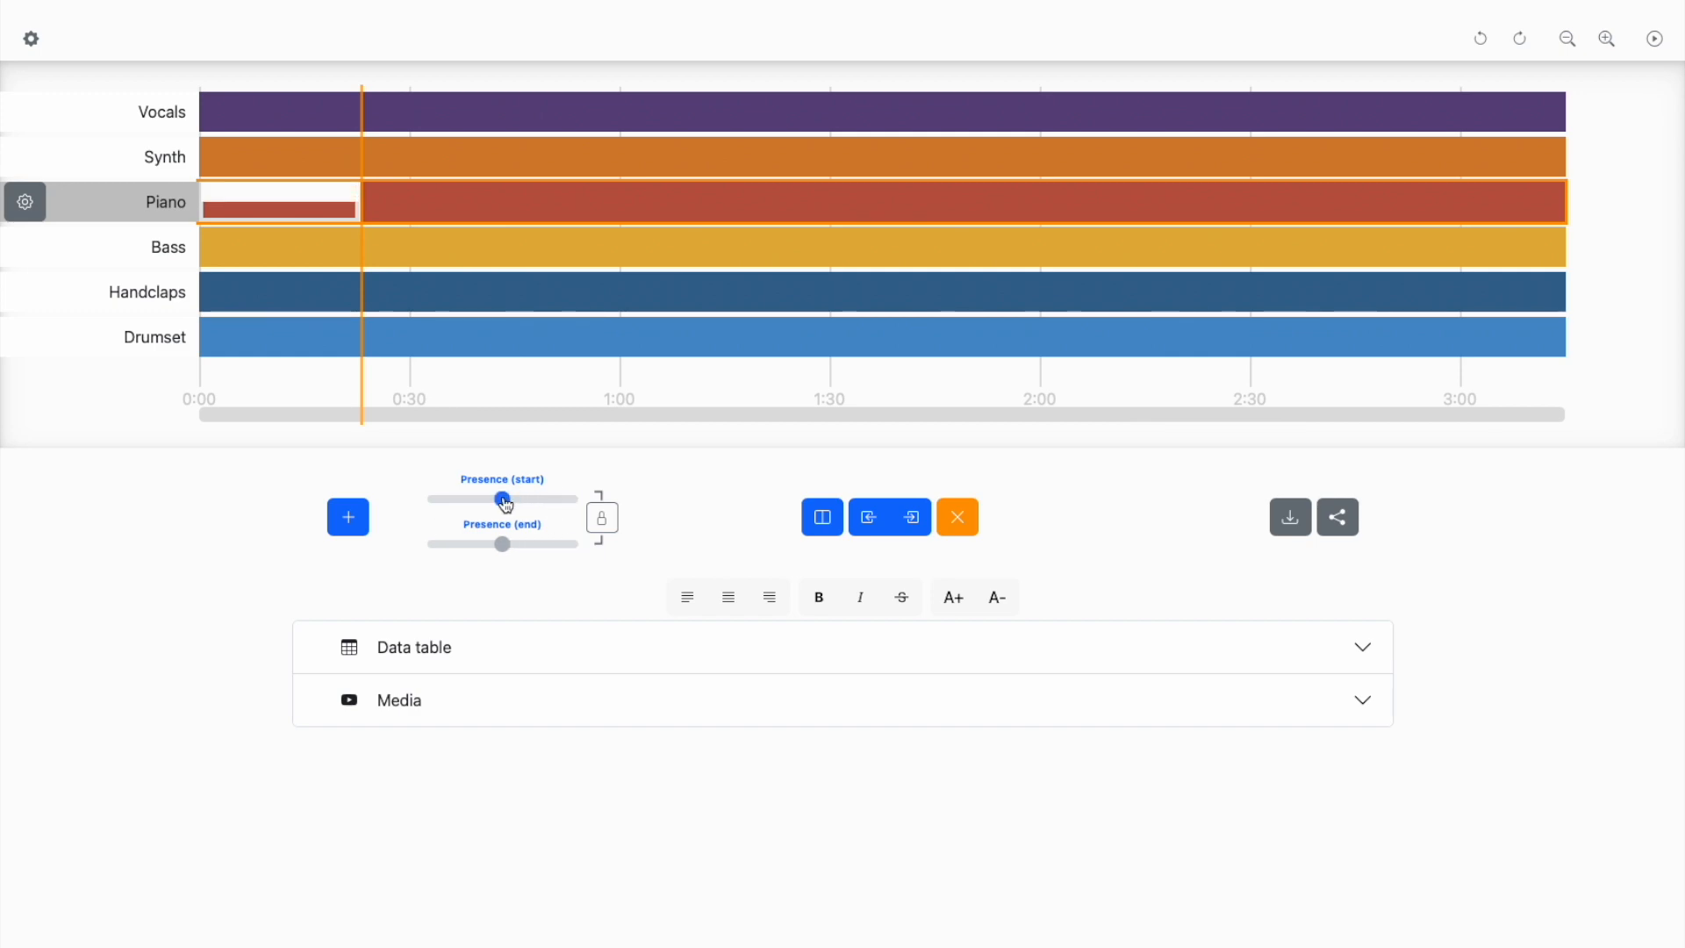
left_click(594, 527)
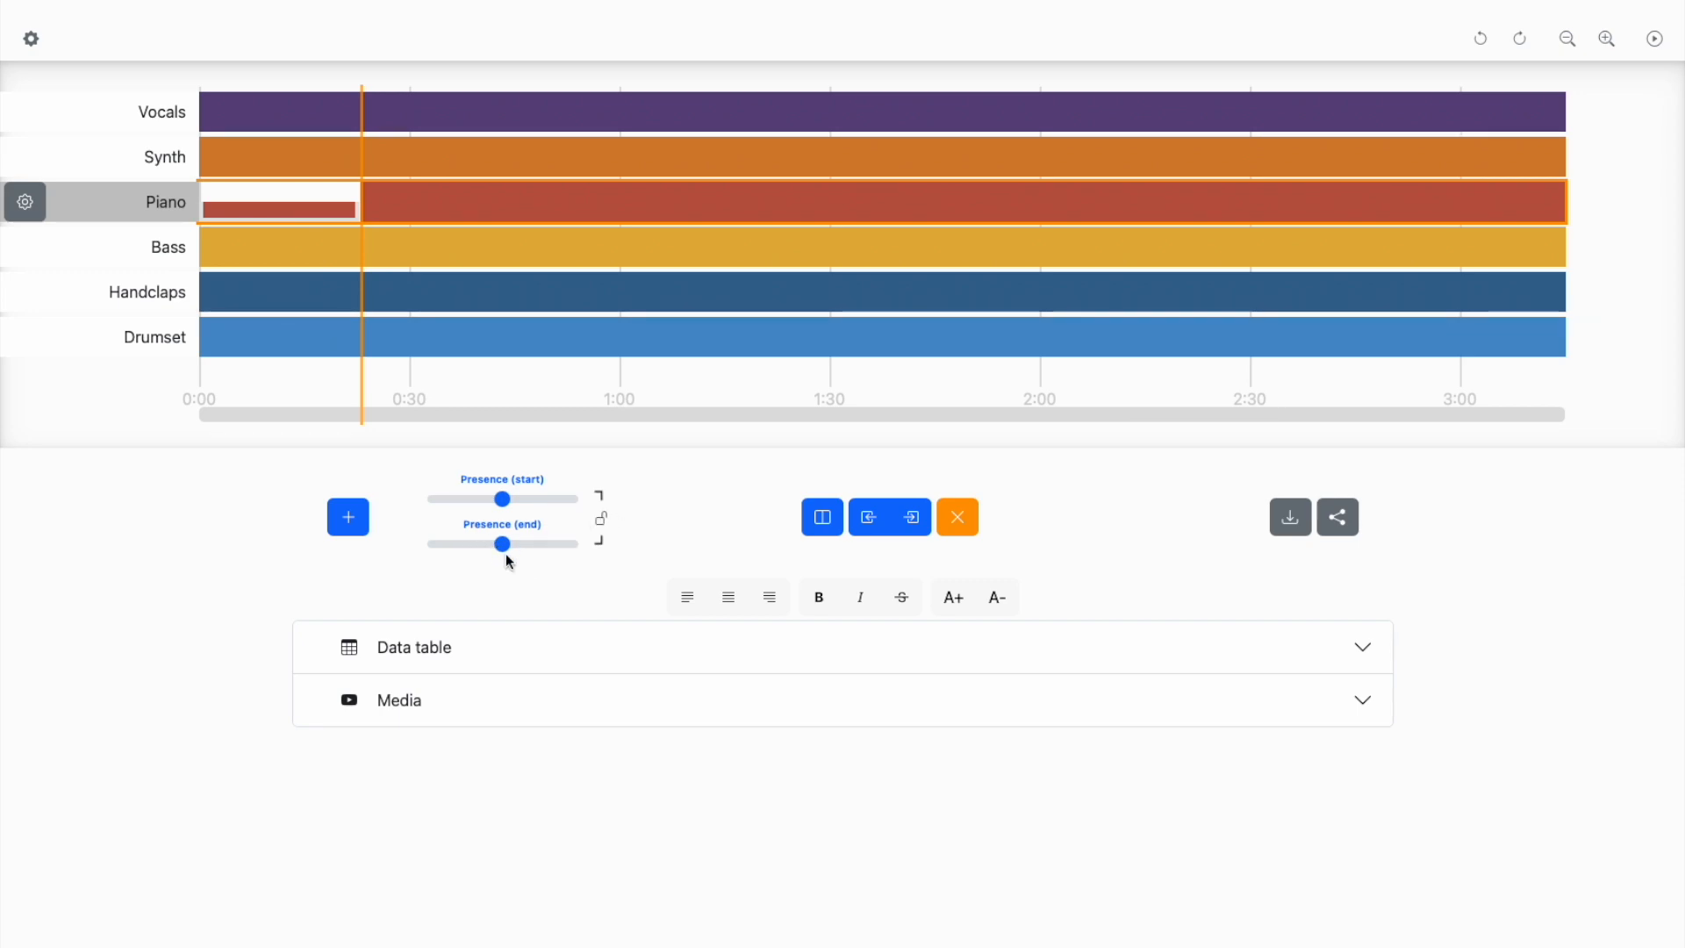
mouse_move(503, 546)
left_mouse_down()
mouse_move(573, 545)
mouse_move(419, 560)
mouse_move(530, 554)
left_mouse_up()
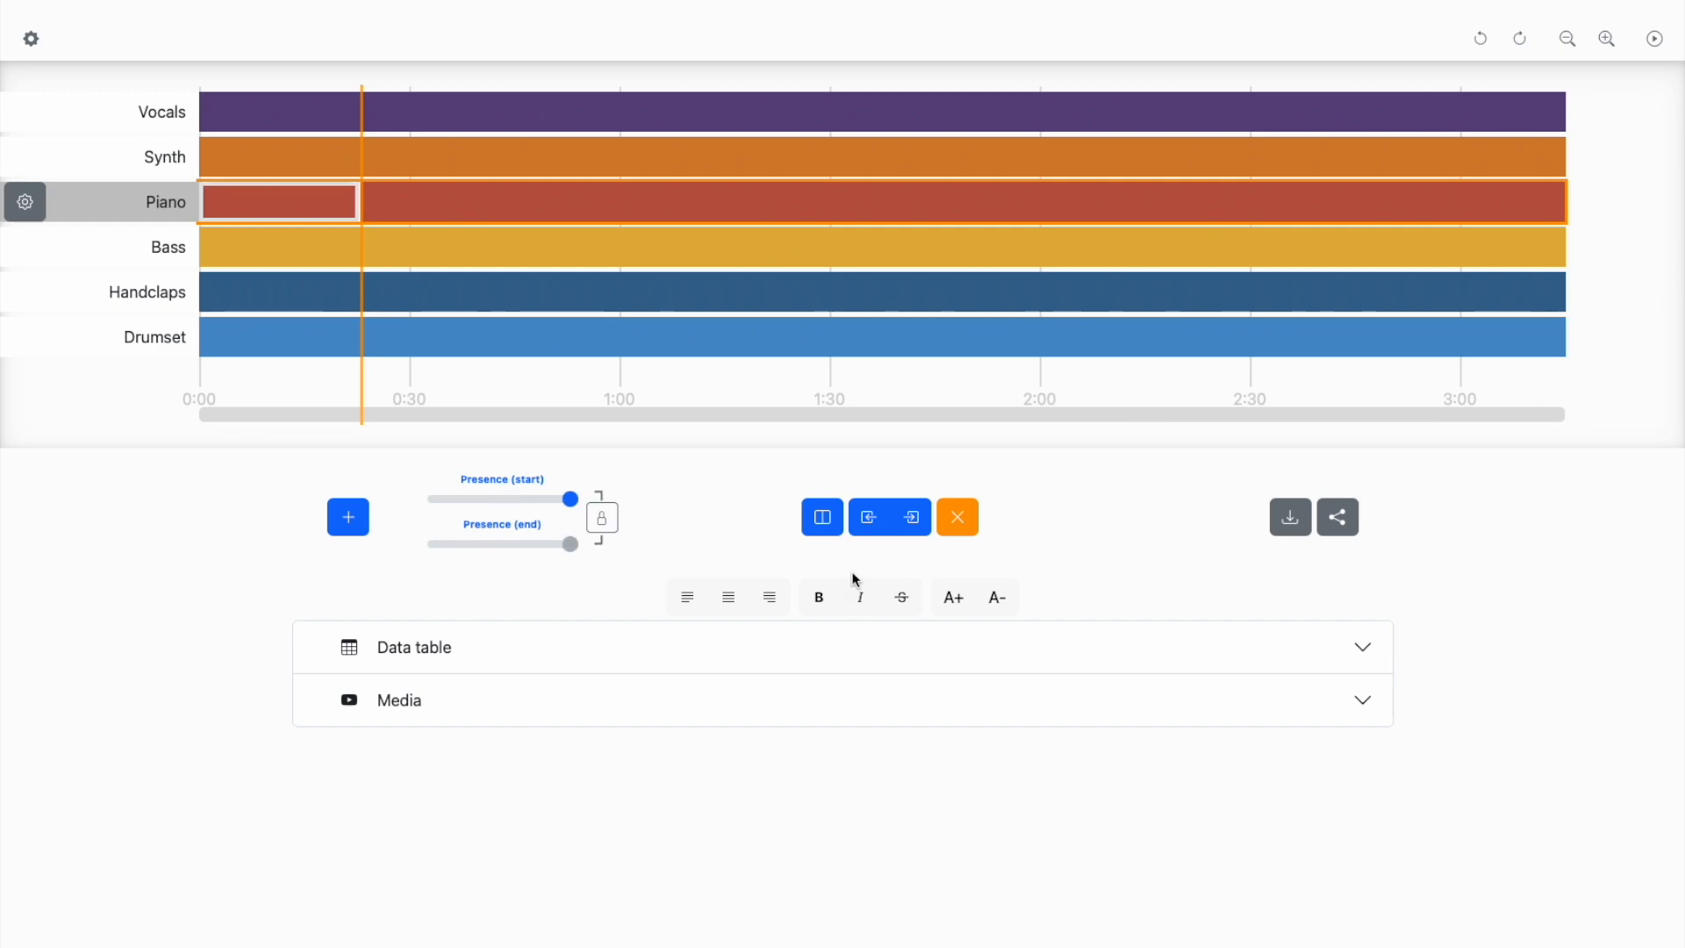
left_click(914, 525)
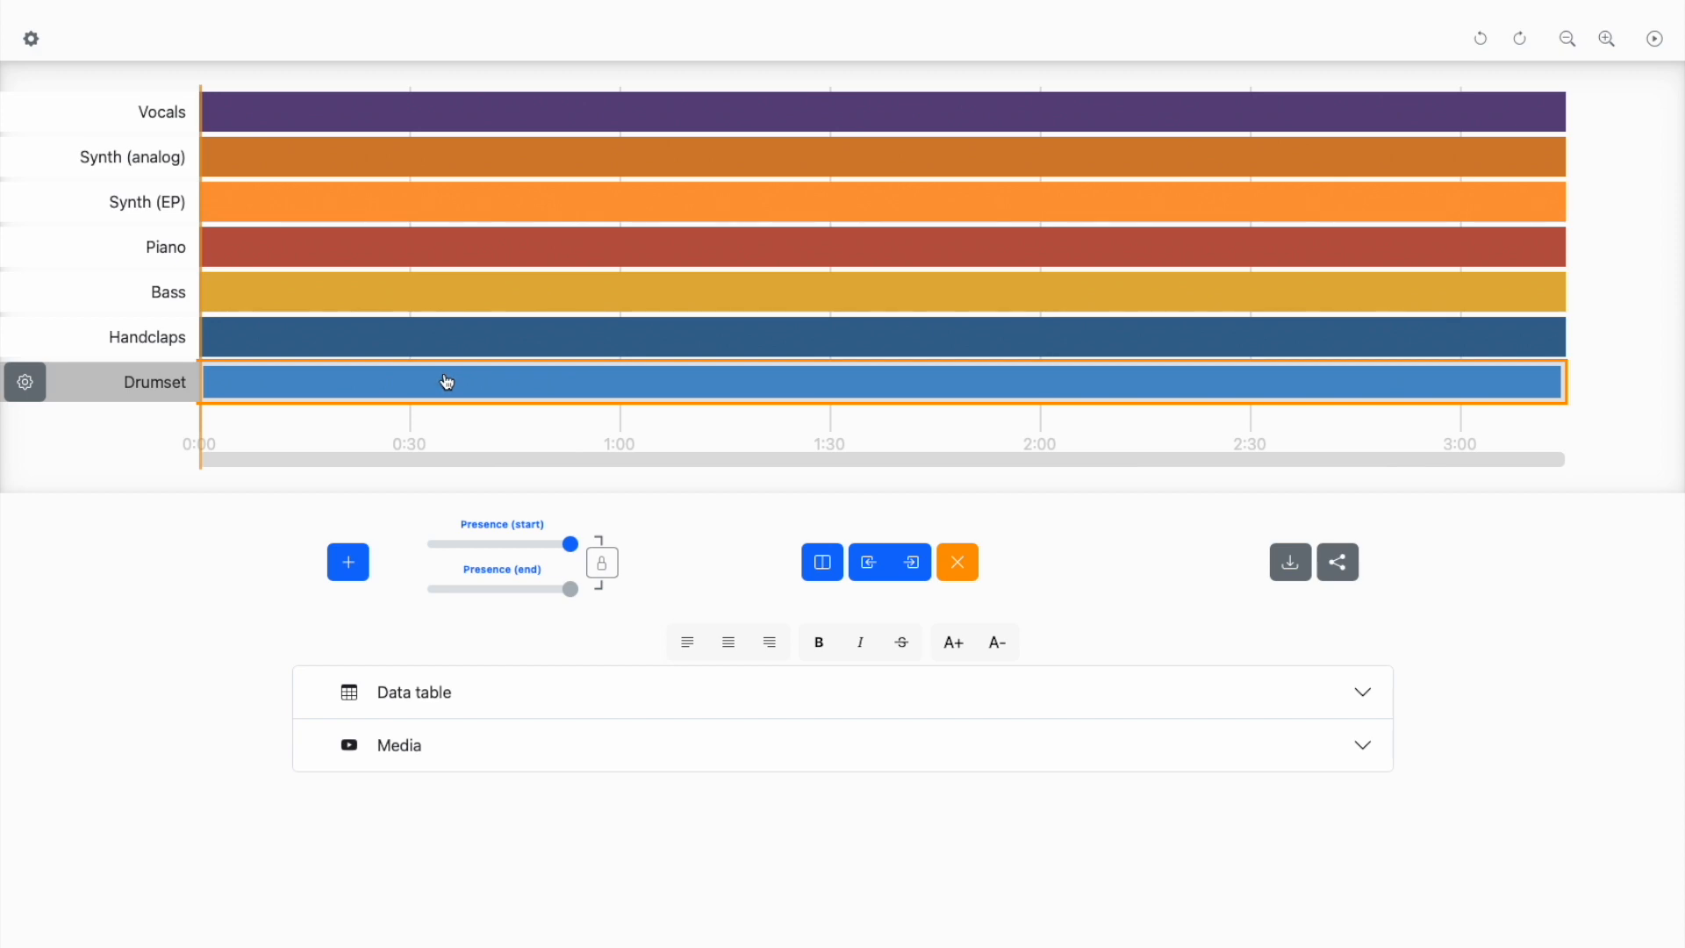
- Add the Handclaps, Bass, Piano, Synth (EP), Synth (analog) and Vocals bars to the Drumset selection, and start the song's video
left_click(314, 339, "shift")
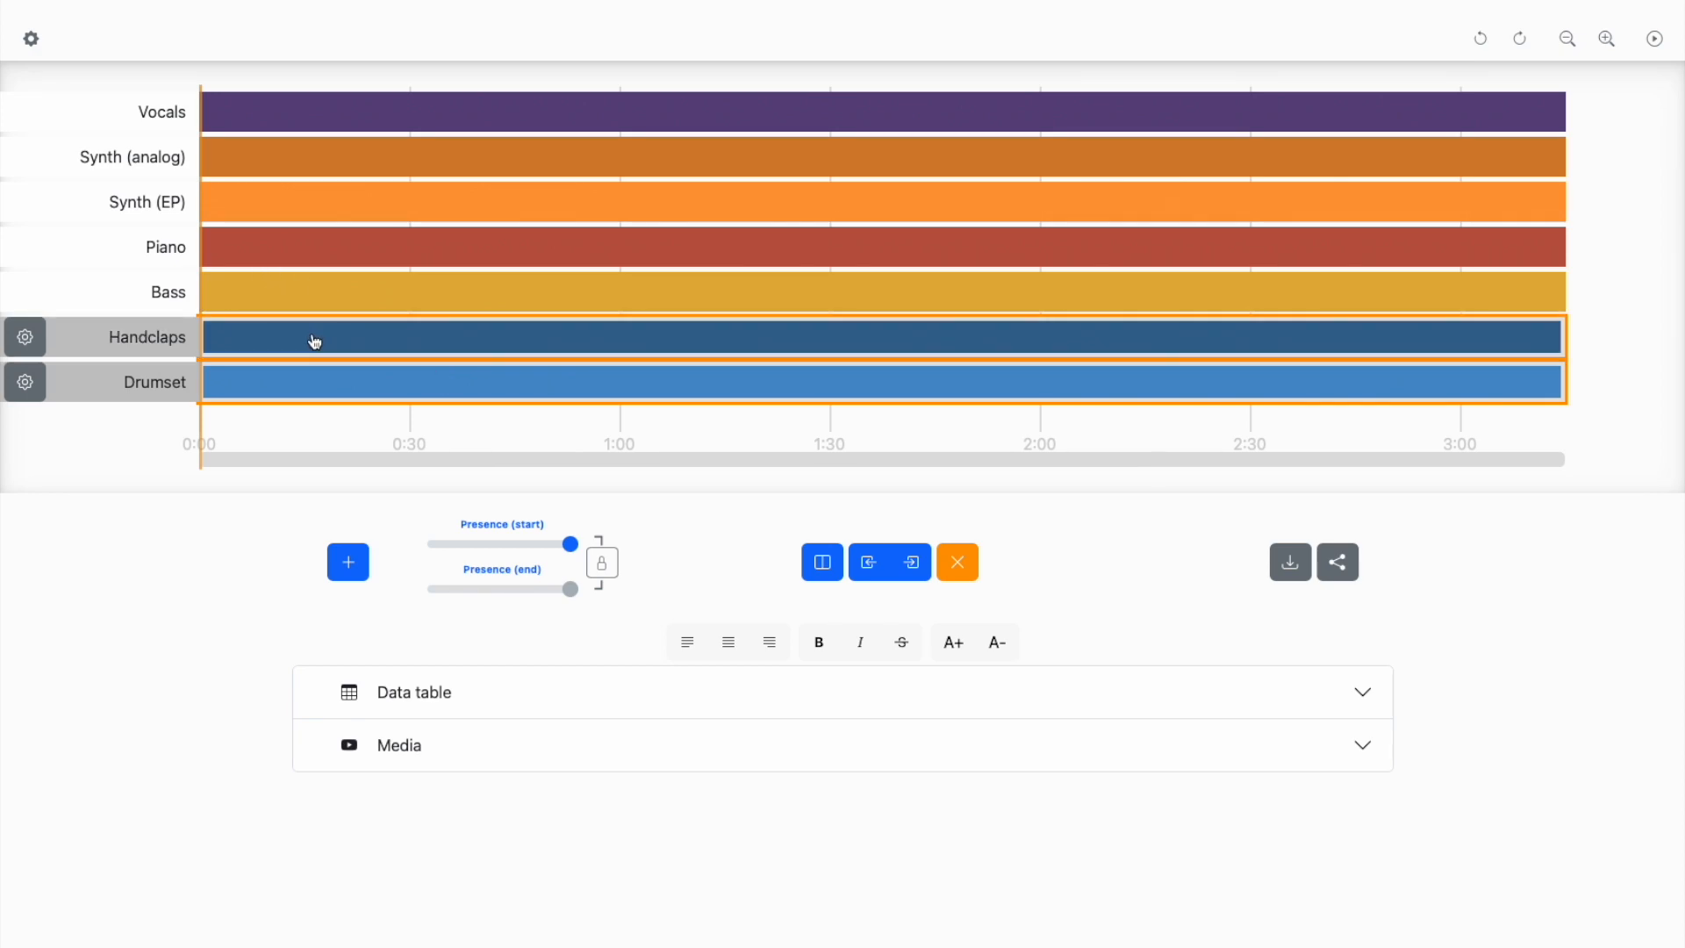
left_click(323, 301, "shift")
left_click(329, 258, "shift")
left_click(331, 209, "shift")
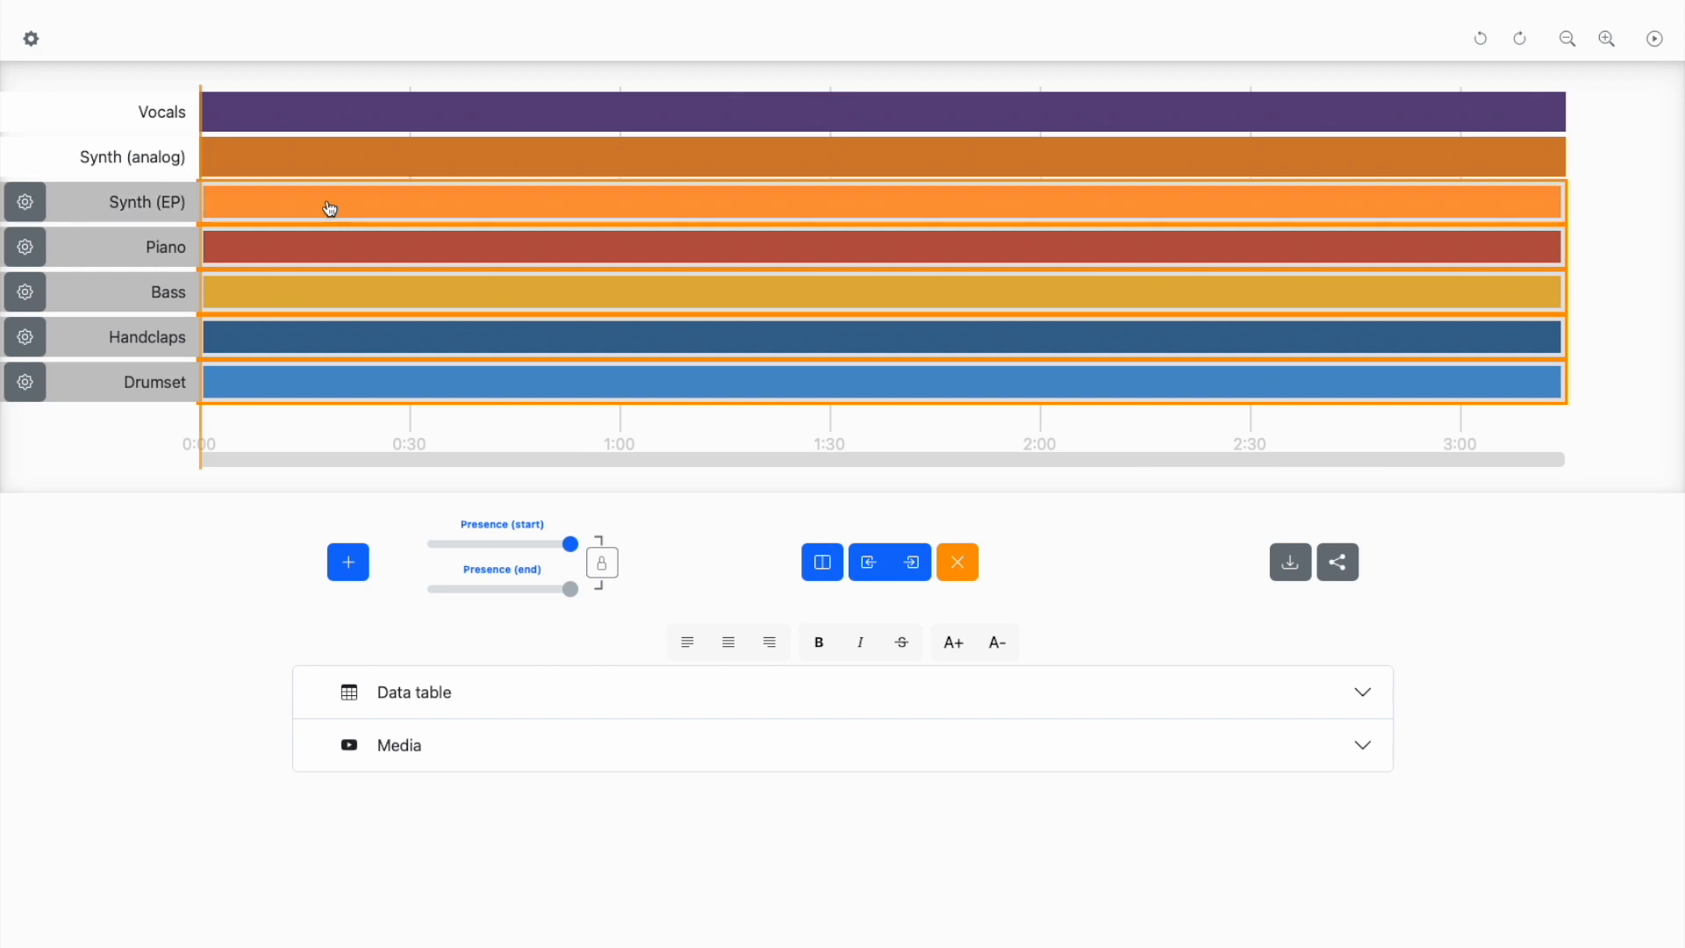
left_click(332, 153, "shift")
left_click(342, 117, "shift")
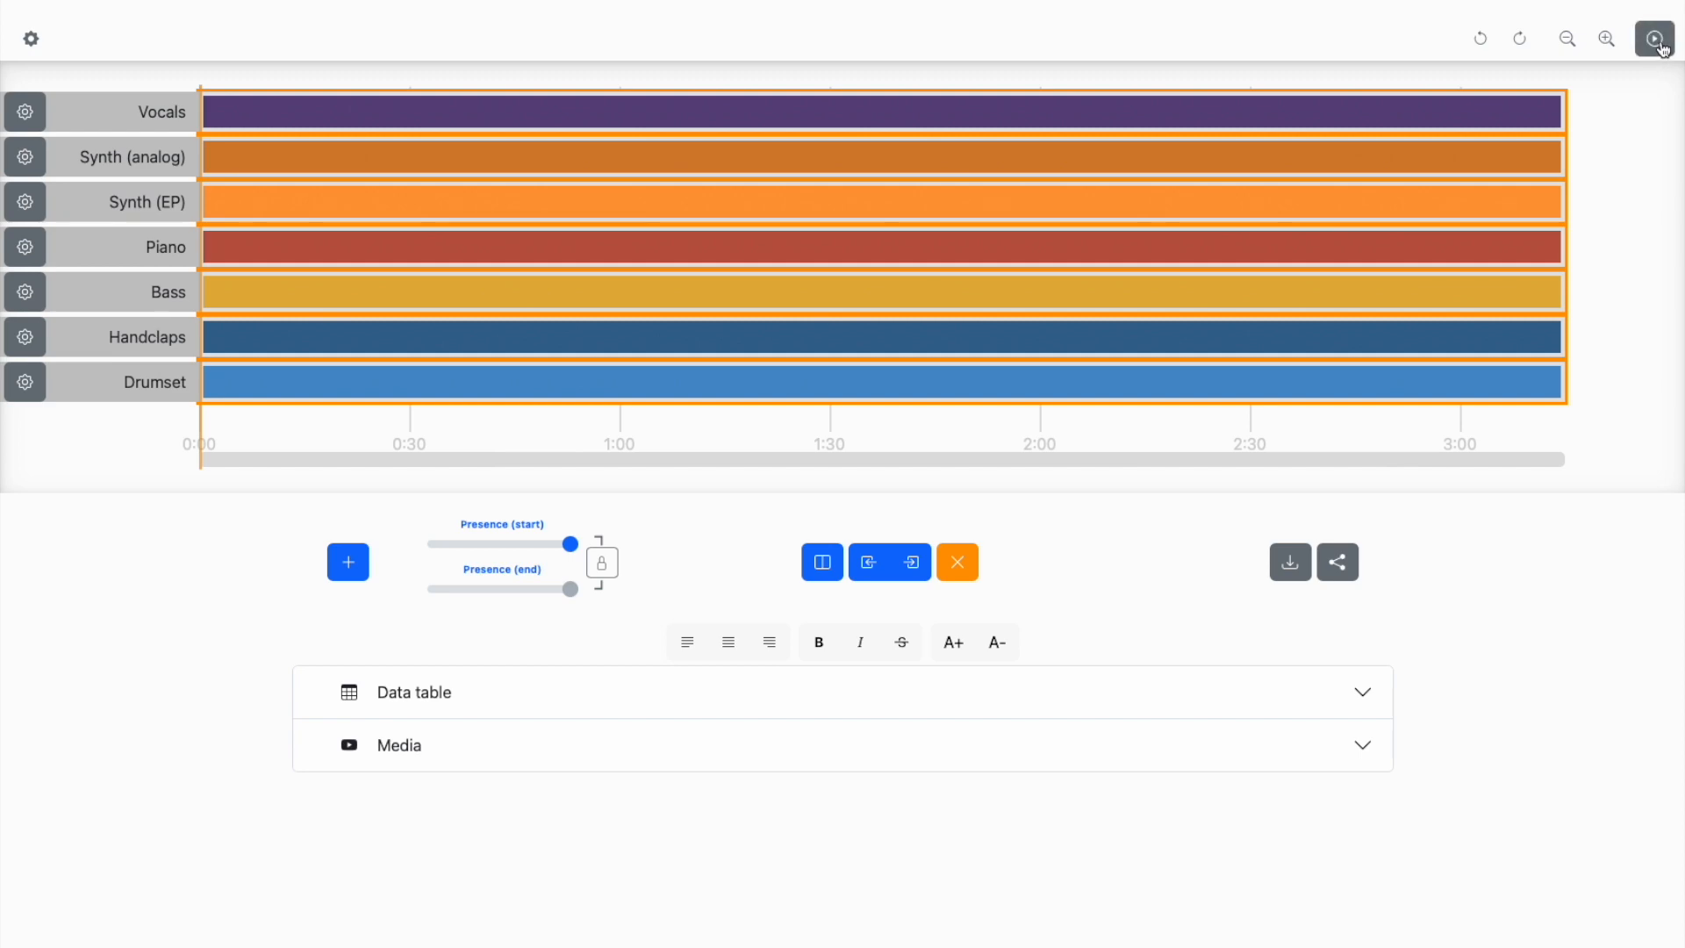
left_click(567, 739)
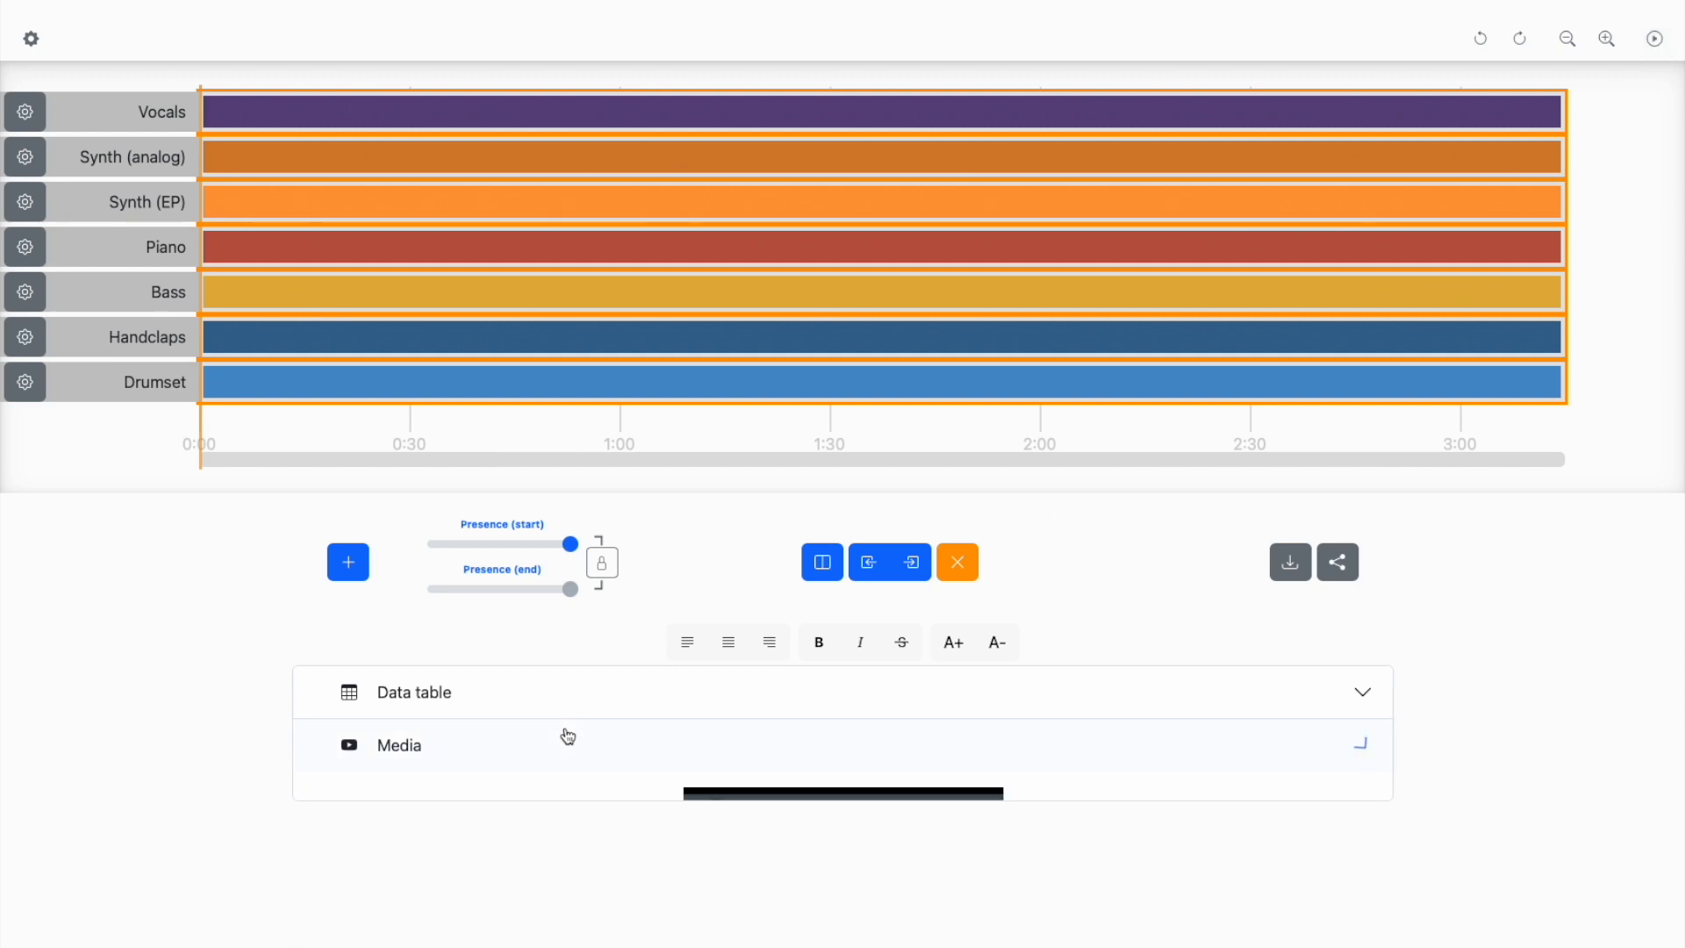
left_click(843, 894)
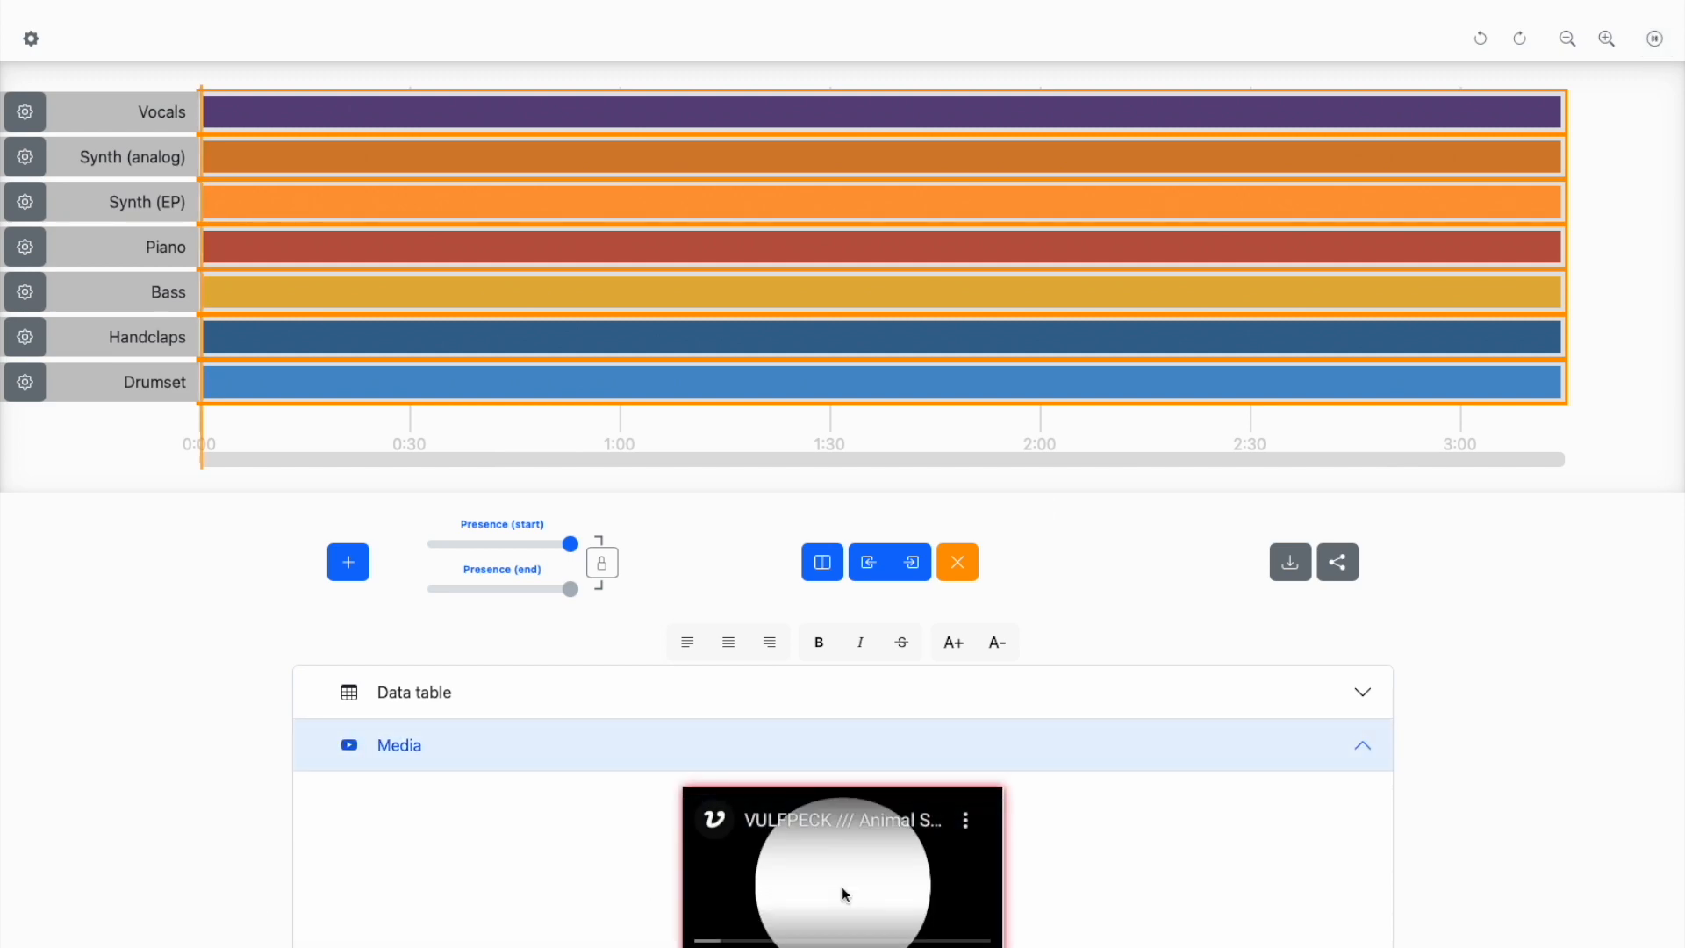
left_click(523, 741)
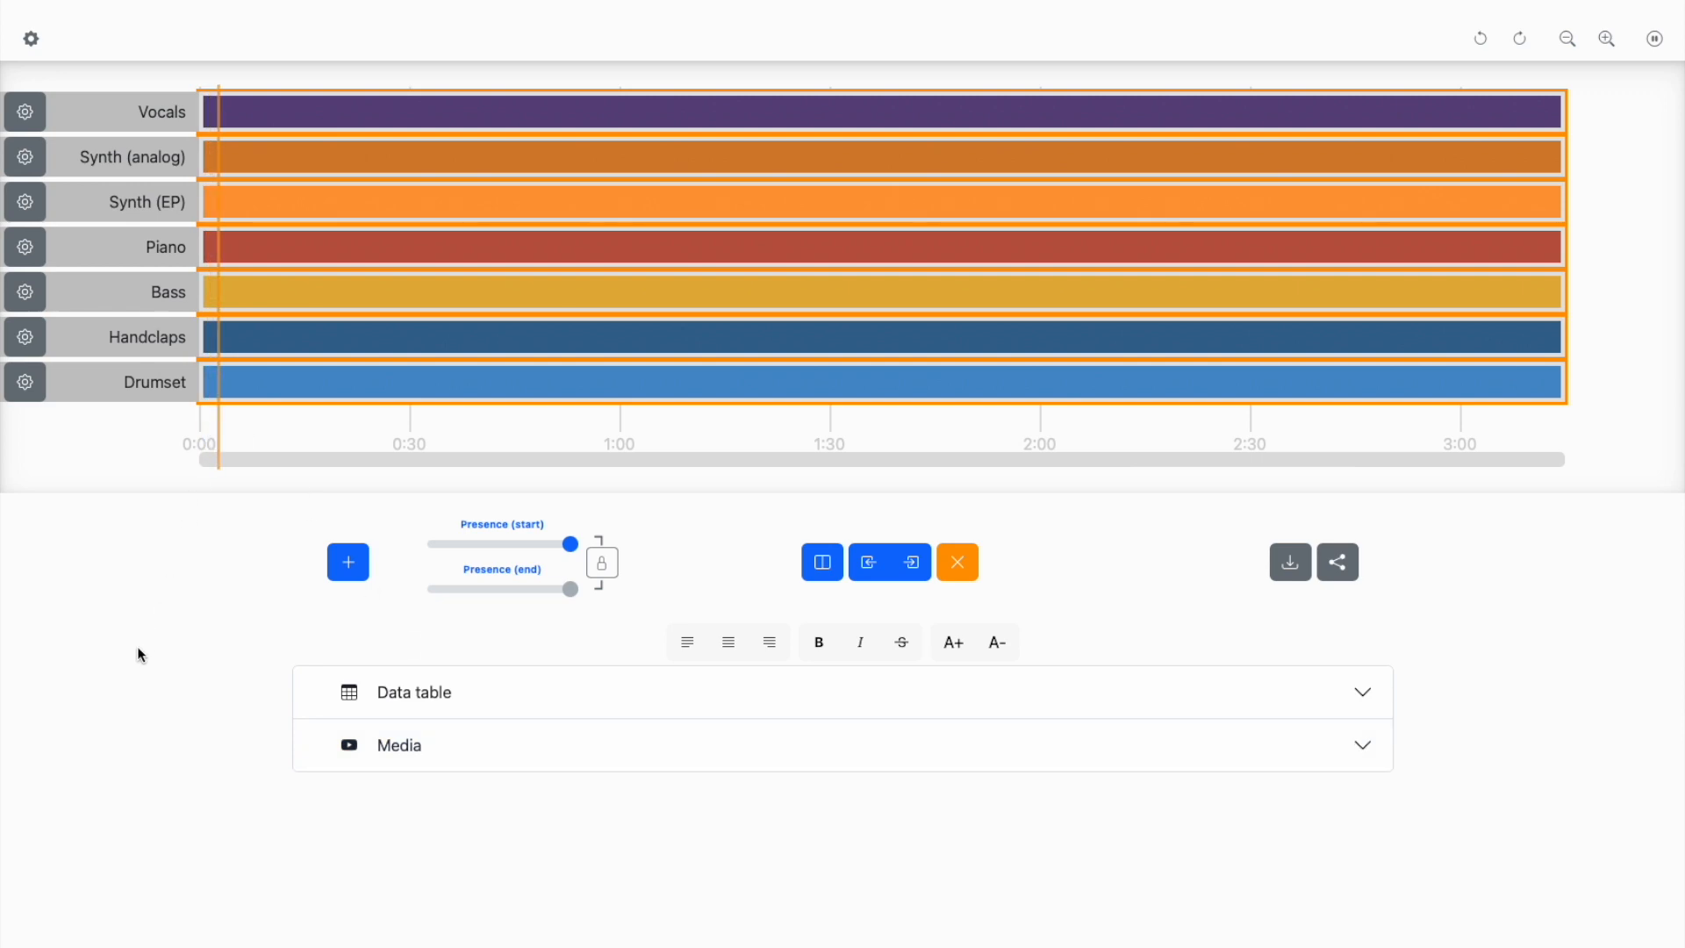
- Split all seven layers during playback at about 0:03, 0:08, 0:09, 0:18, 0:27 and 0:37, and pause the song
key("s")
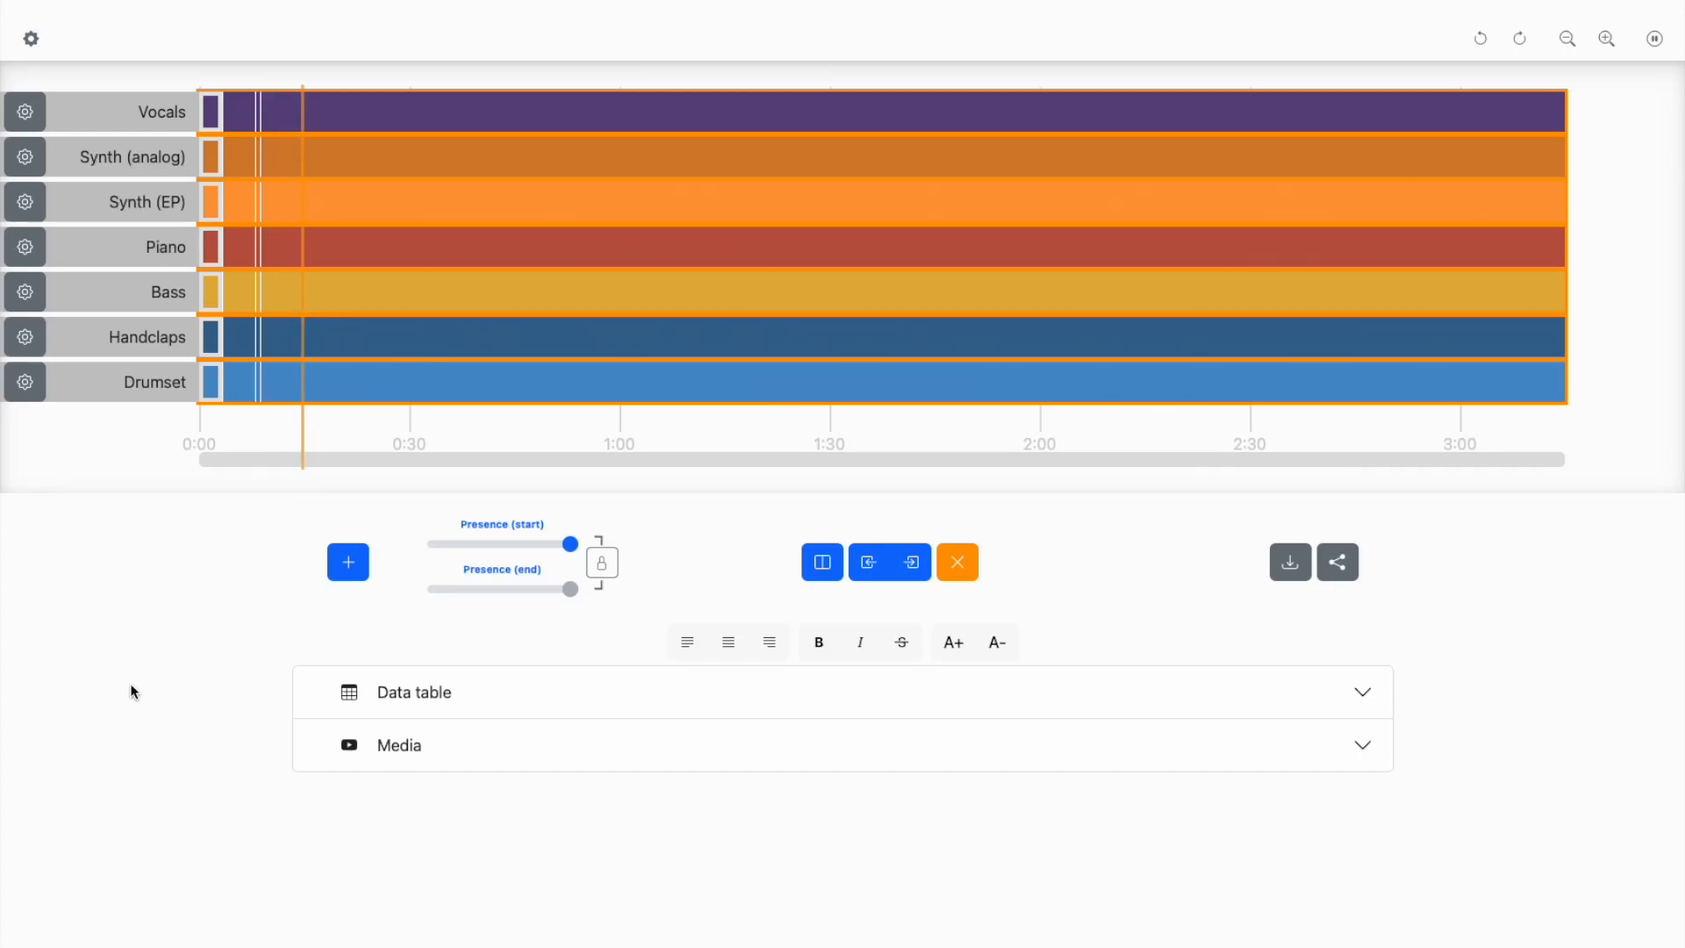
left_click(832, 571)
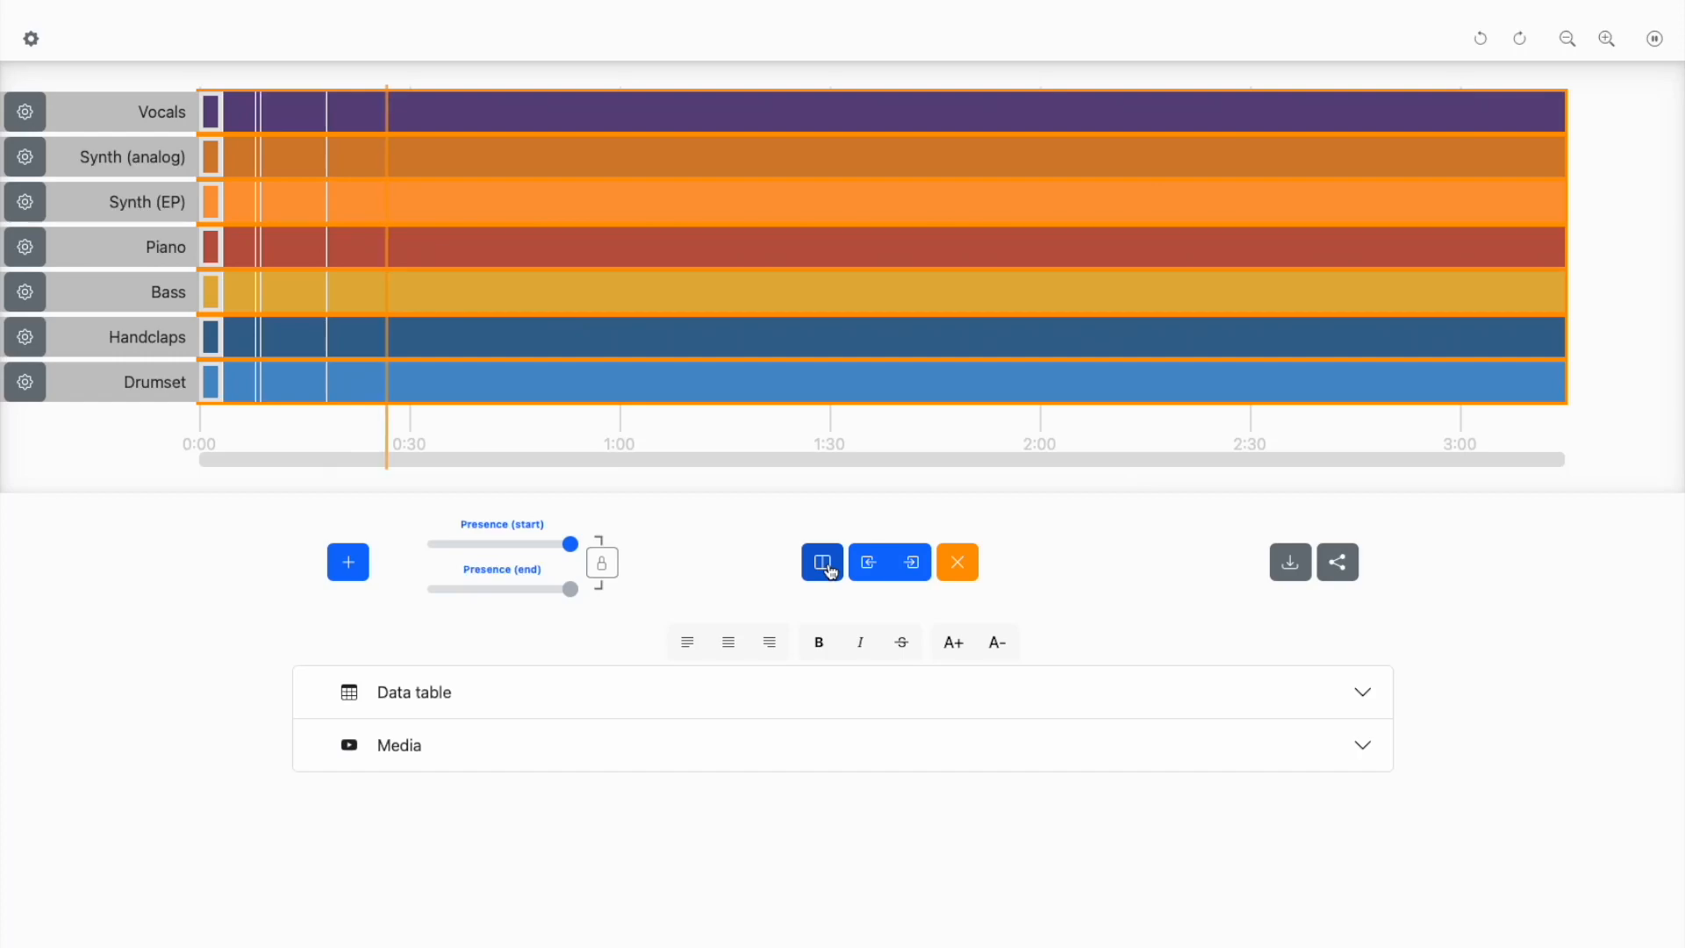
left_click(831, 571)
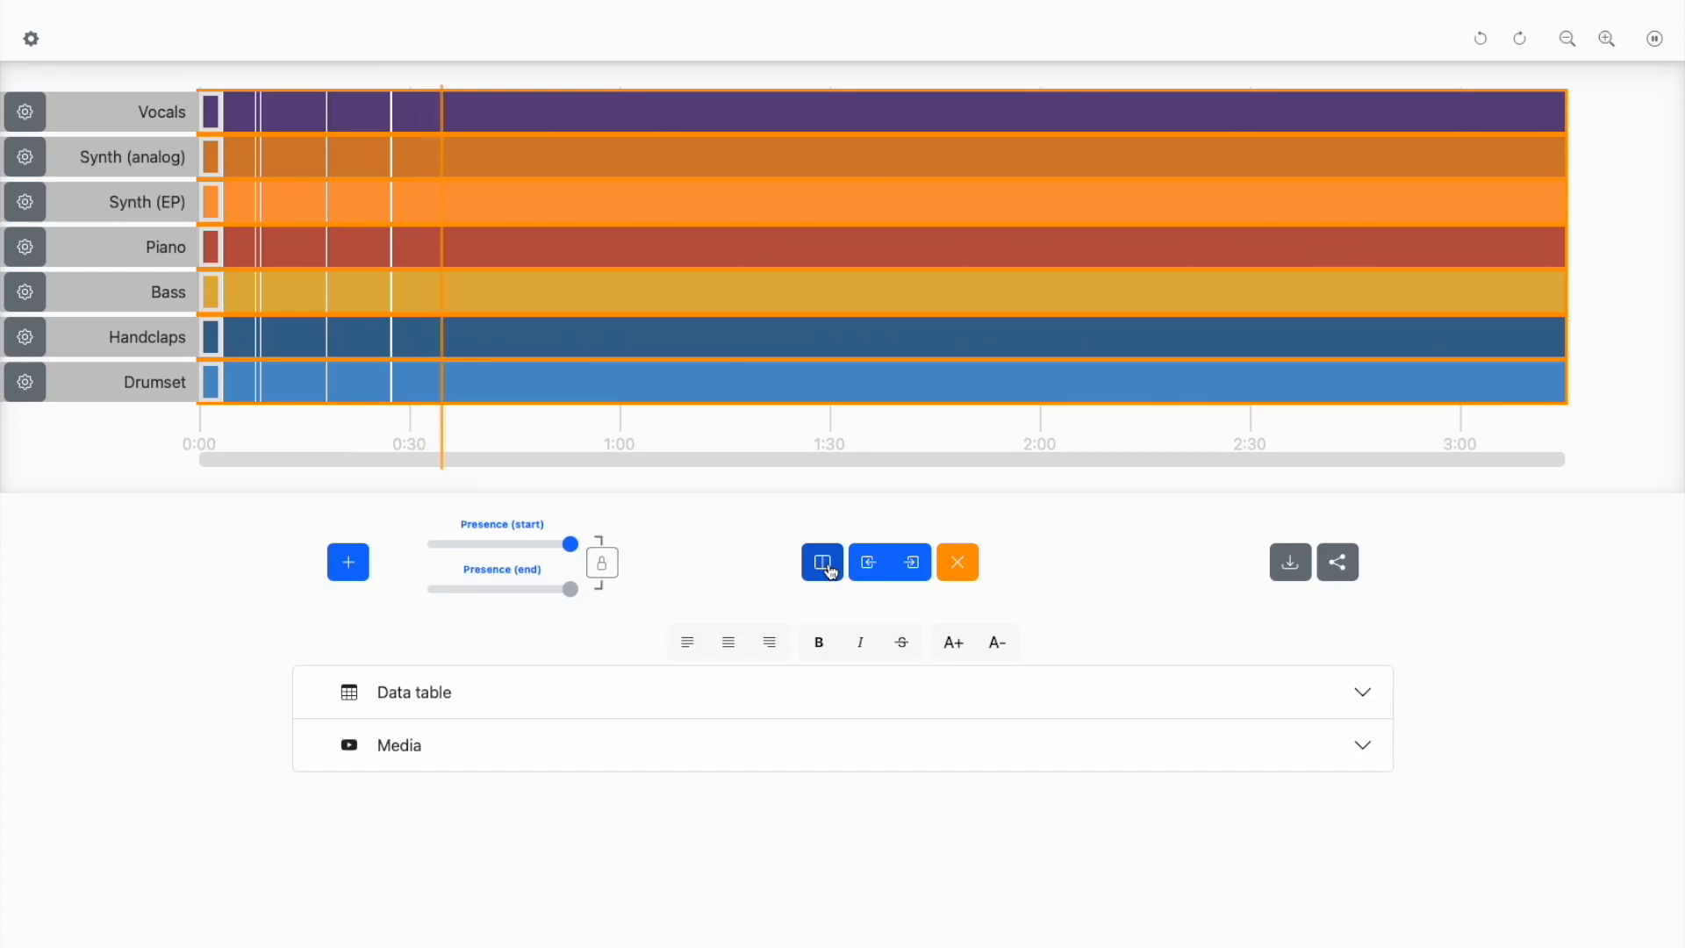
left_click(830, 572)
key("space")
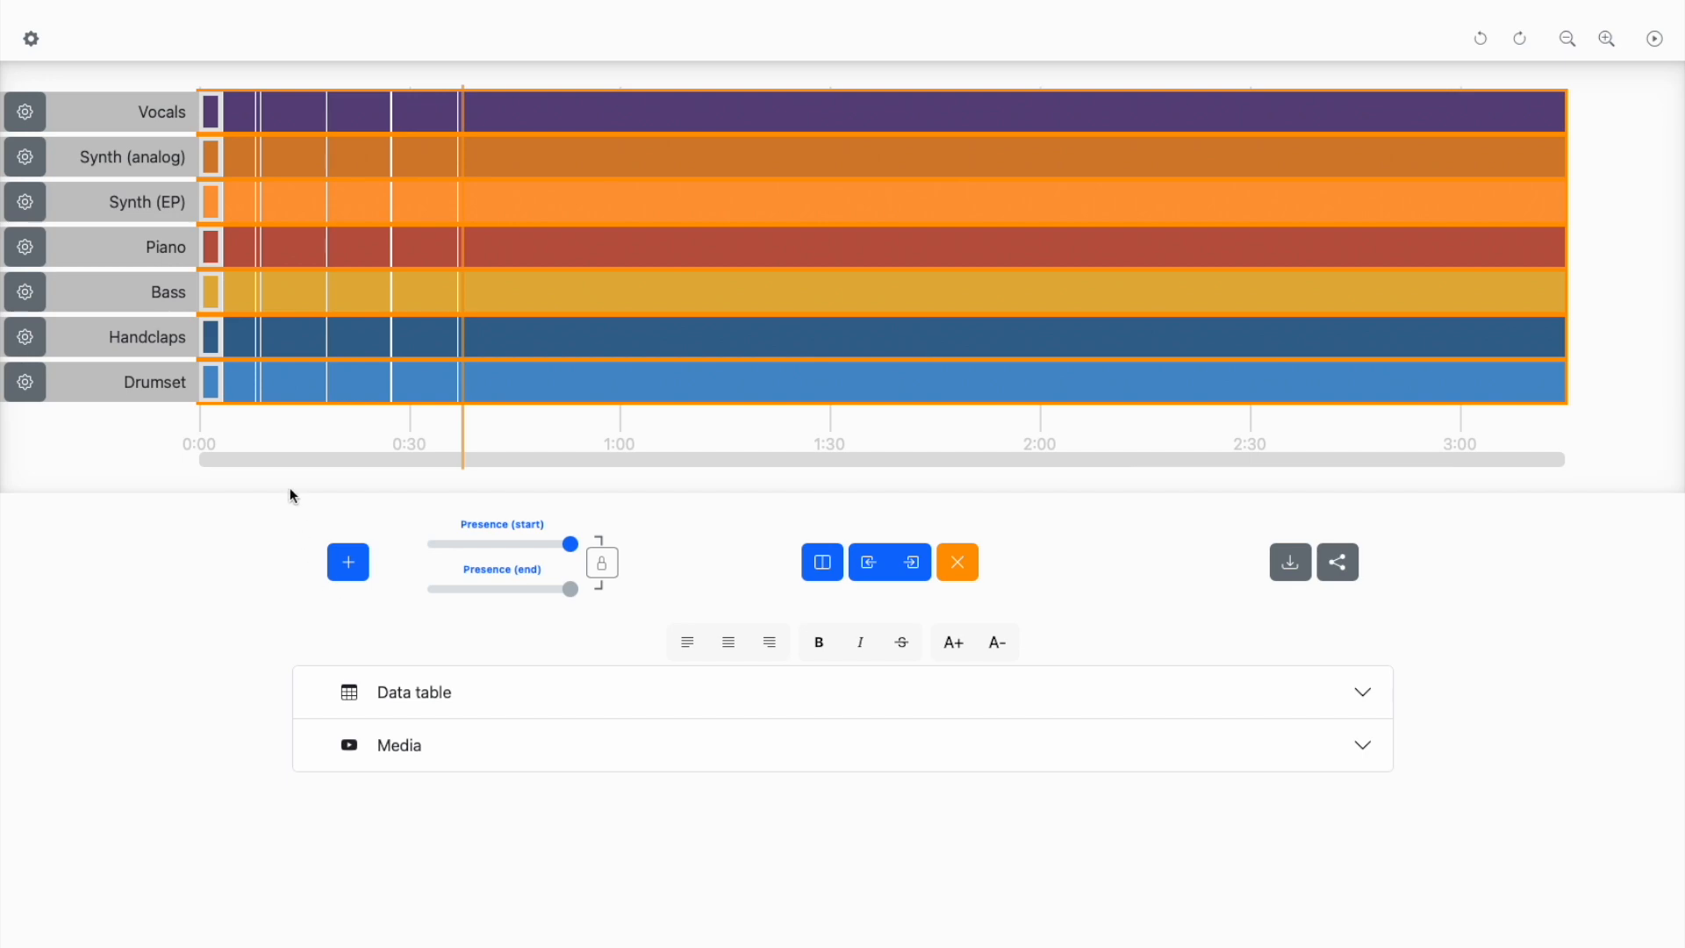
- Set the presence of the opening segment before 0:03 to zero in all seven layers, from Drumset up to Vocals
left_click(215, 396)
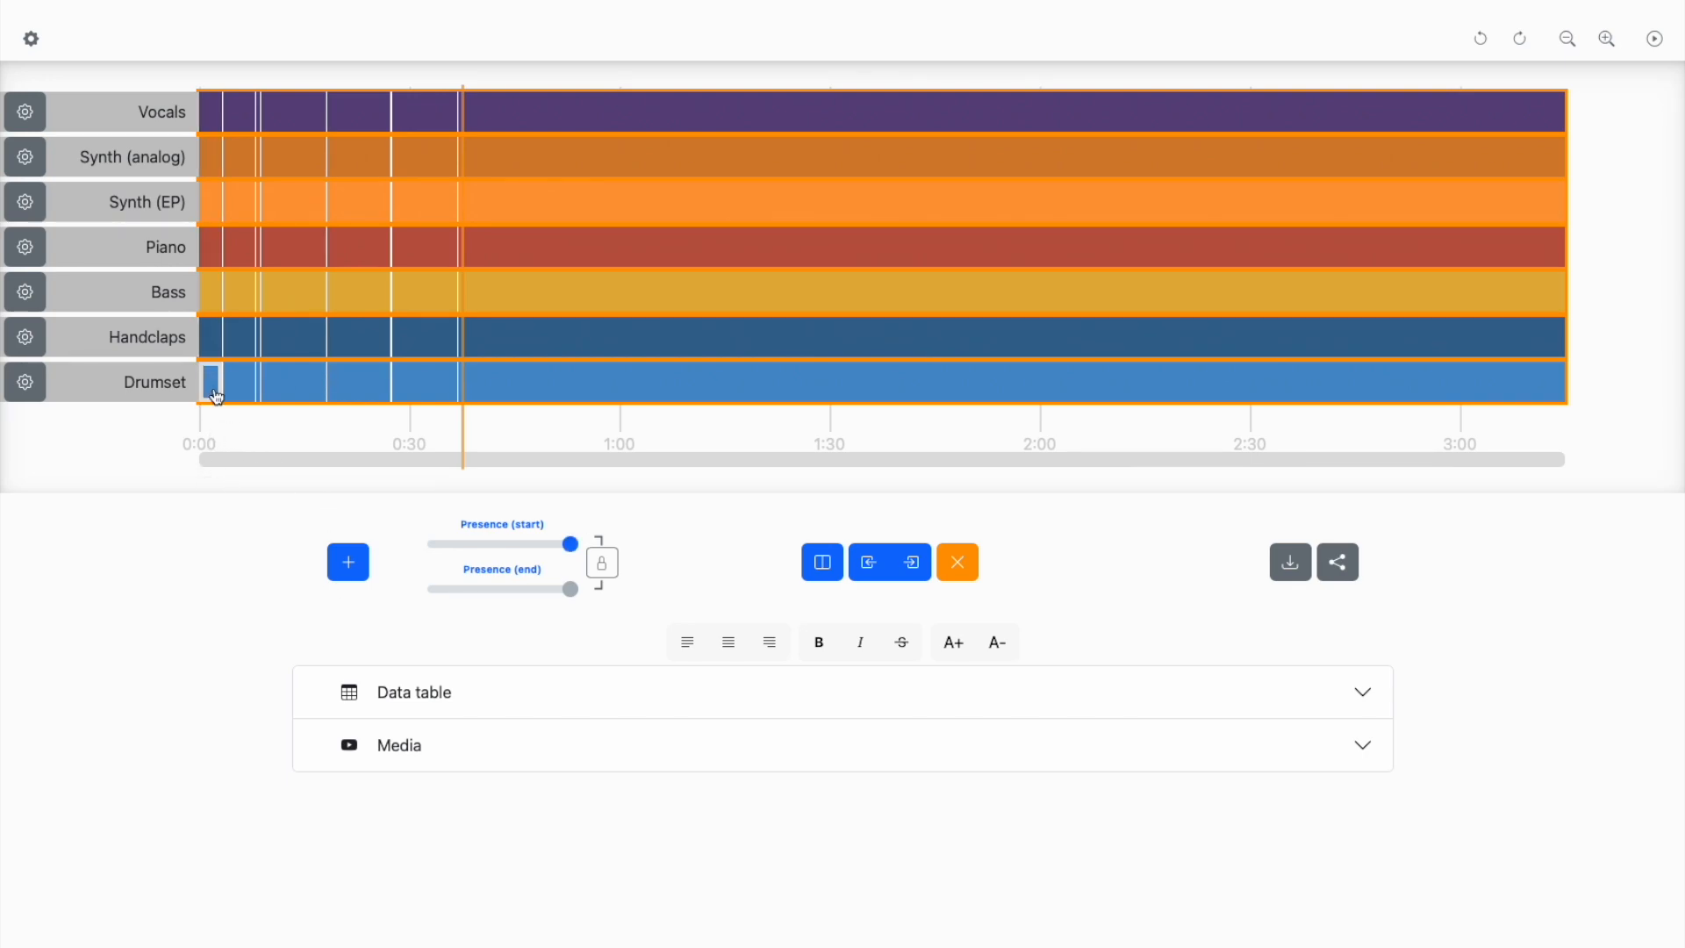
key("0")
left_click(211, 350)
key("0")
left_click(204, 292)
key("0")
left_click(209, 248)
key("0")
left_click(213, 202)
key("0")
left_click(213, 156)
key("0")
left_click(211, 123)
key("0")
- Return the playhead to about 0:02, show the video, and zero the presence of the 0:03–0:08 segments from Bass up to Vocals
left_click(219, 453)
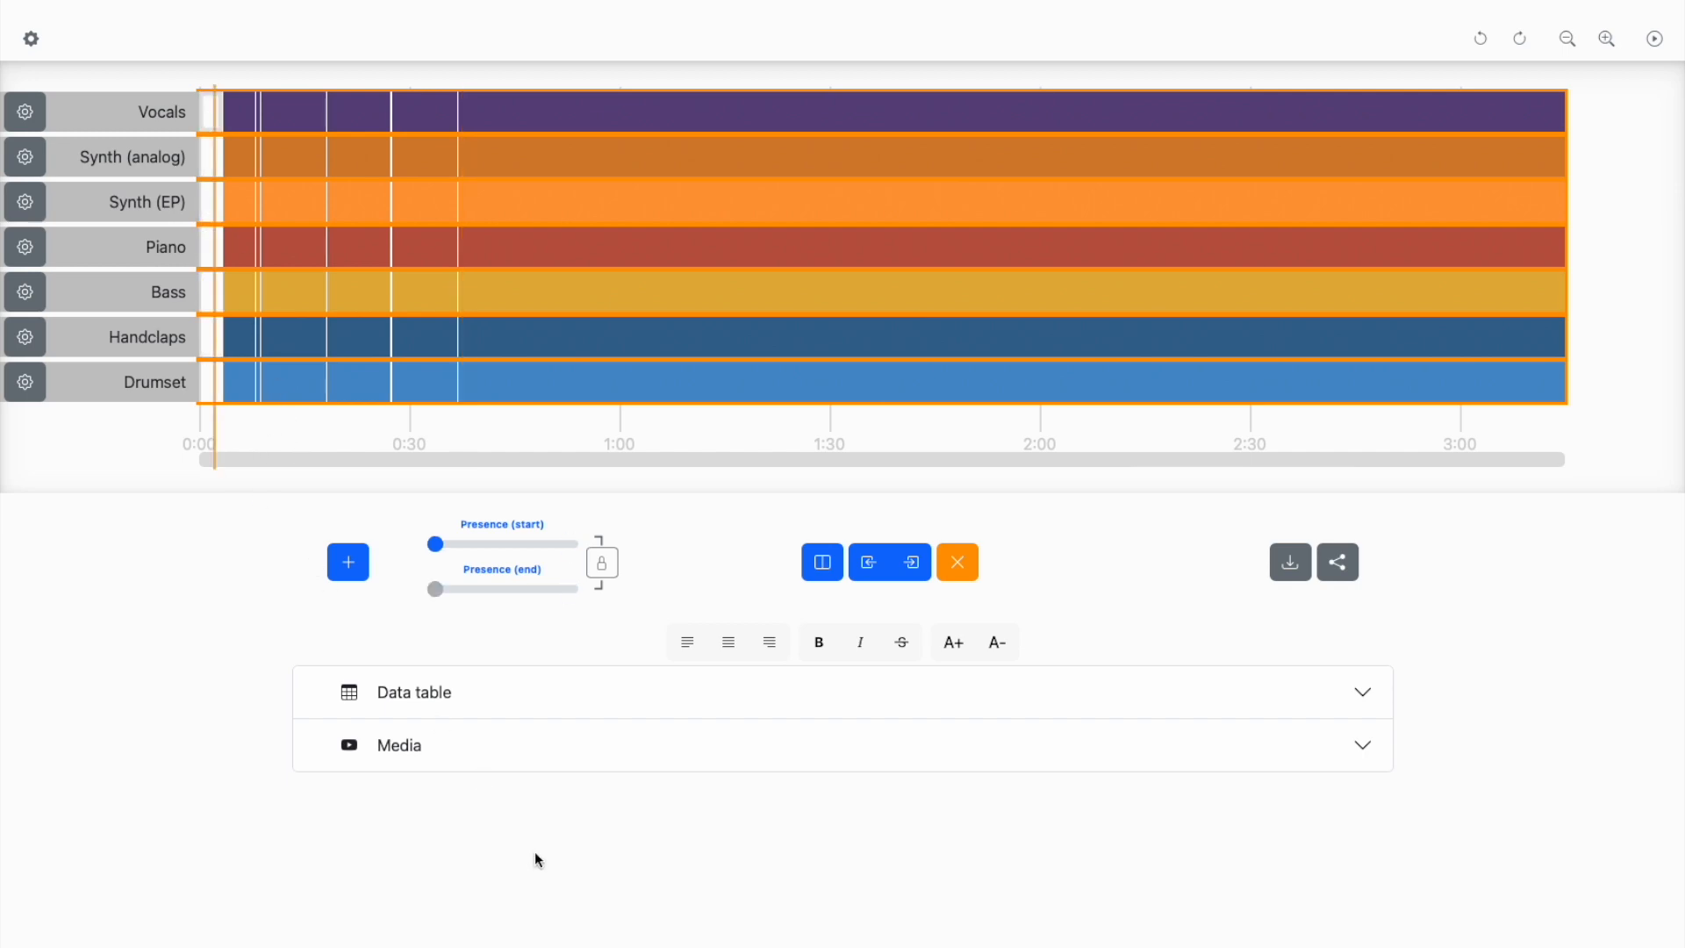
left_click(538, 755)
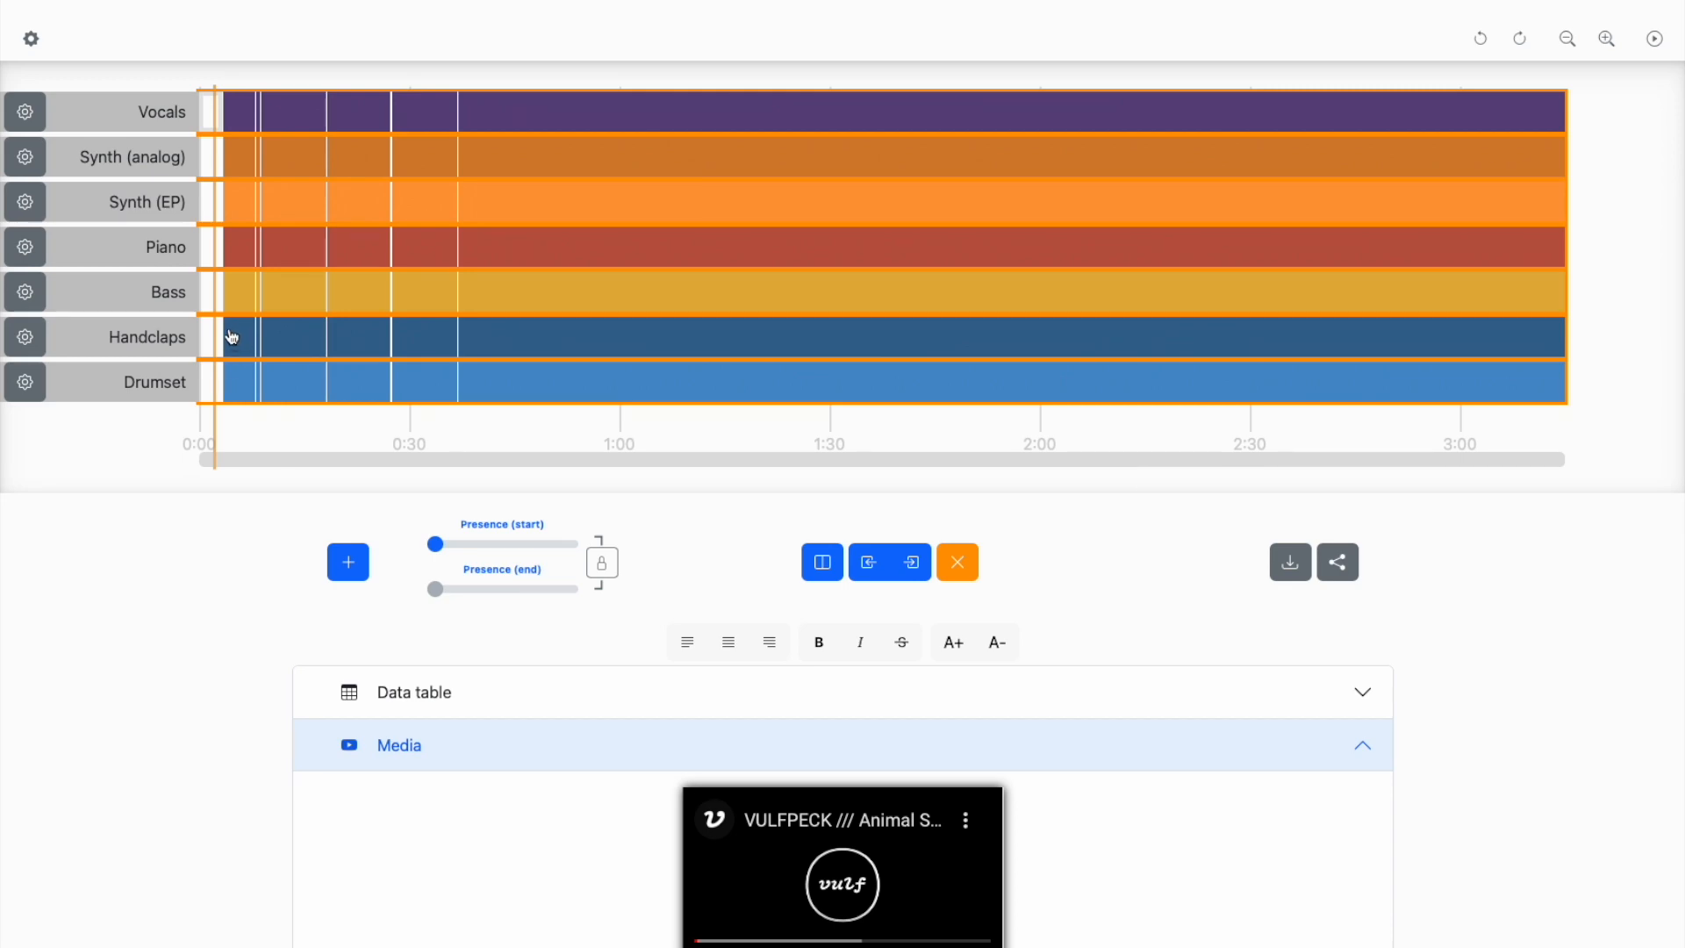
left_click_drag(238, 295, 250, 124)
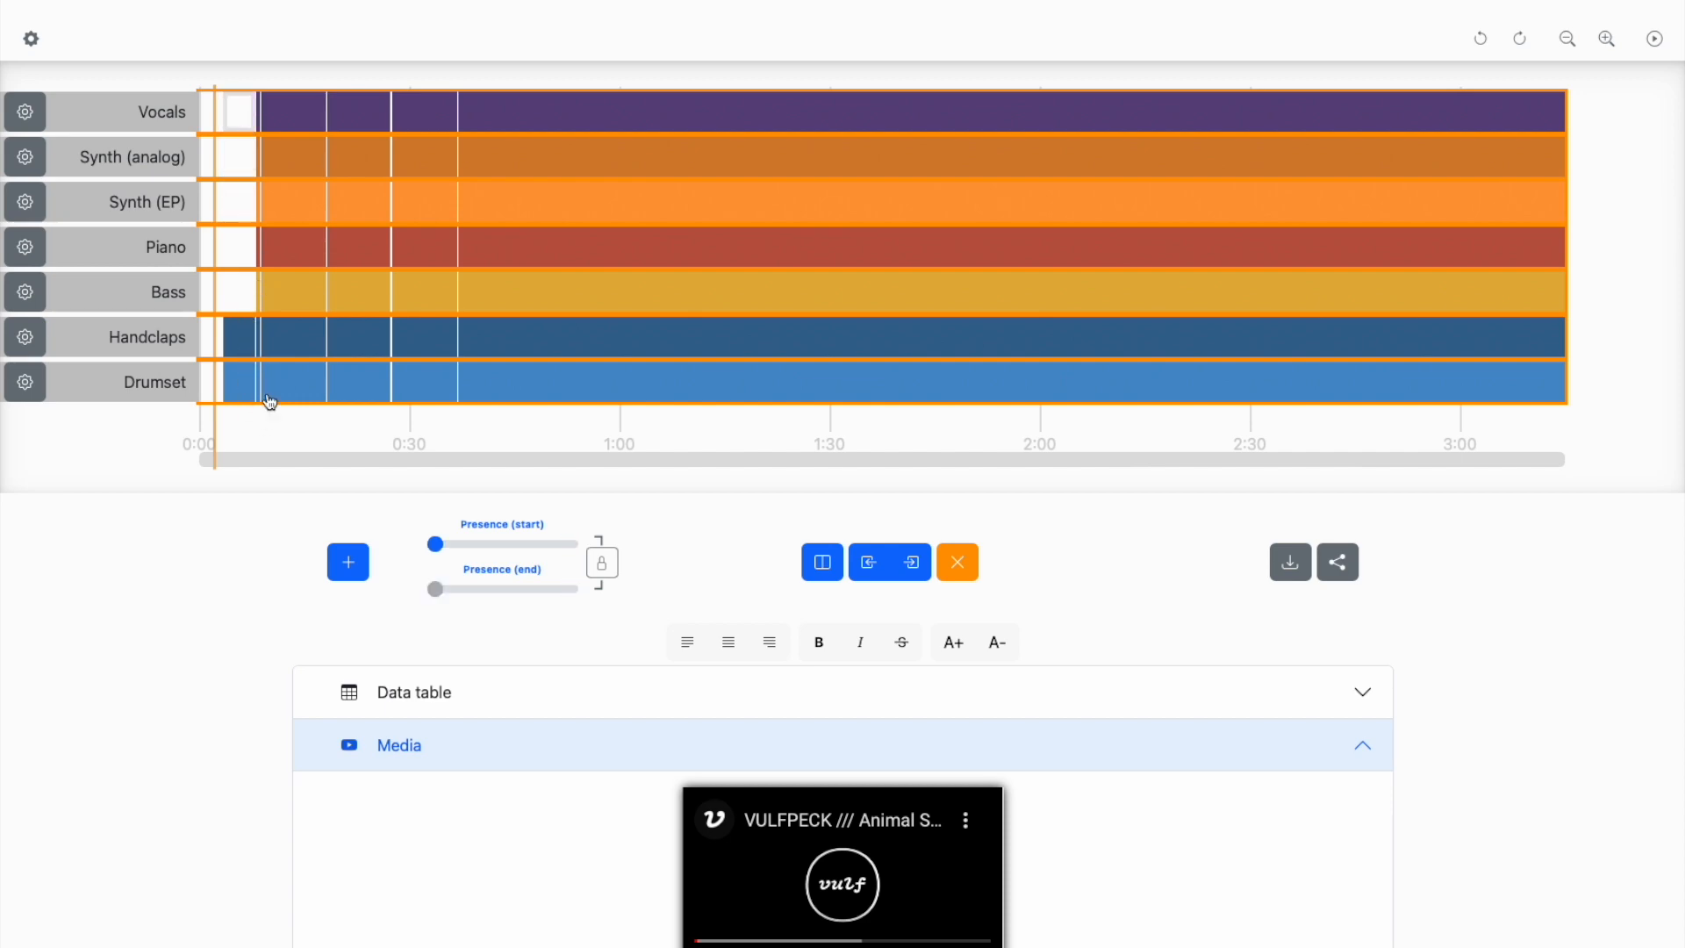
- Set the presence of the thin segment at about 0:08 to zero in Piano, Synth (EP), Synth (analog) and Vocals
left_click(259, 301)
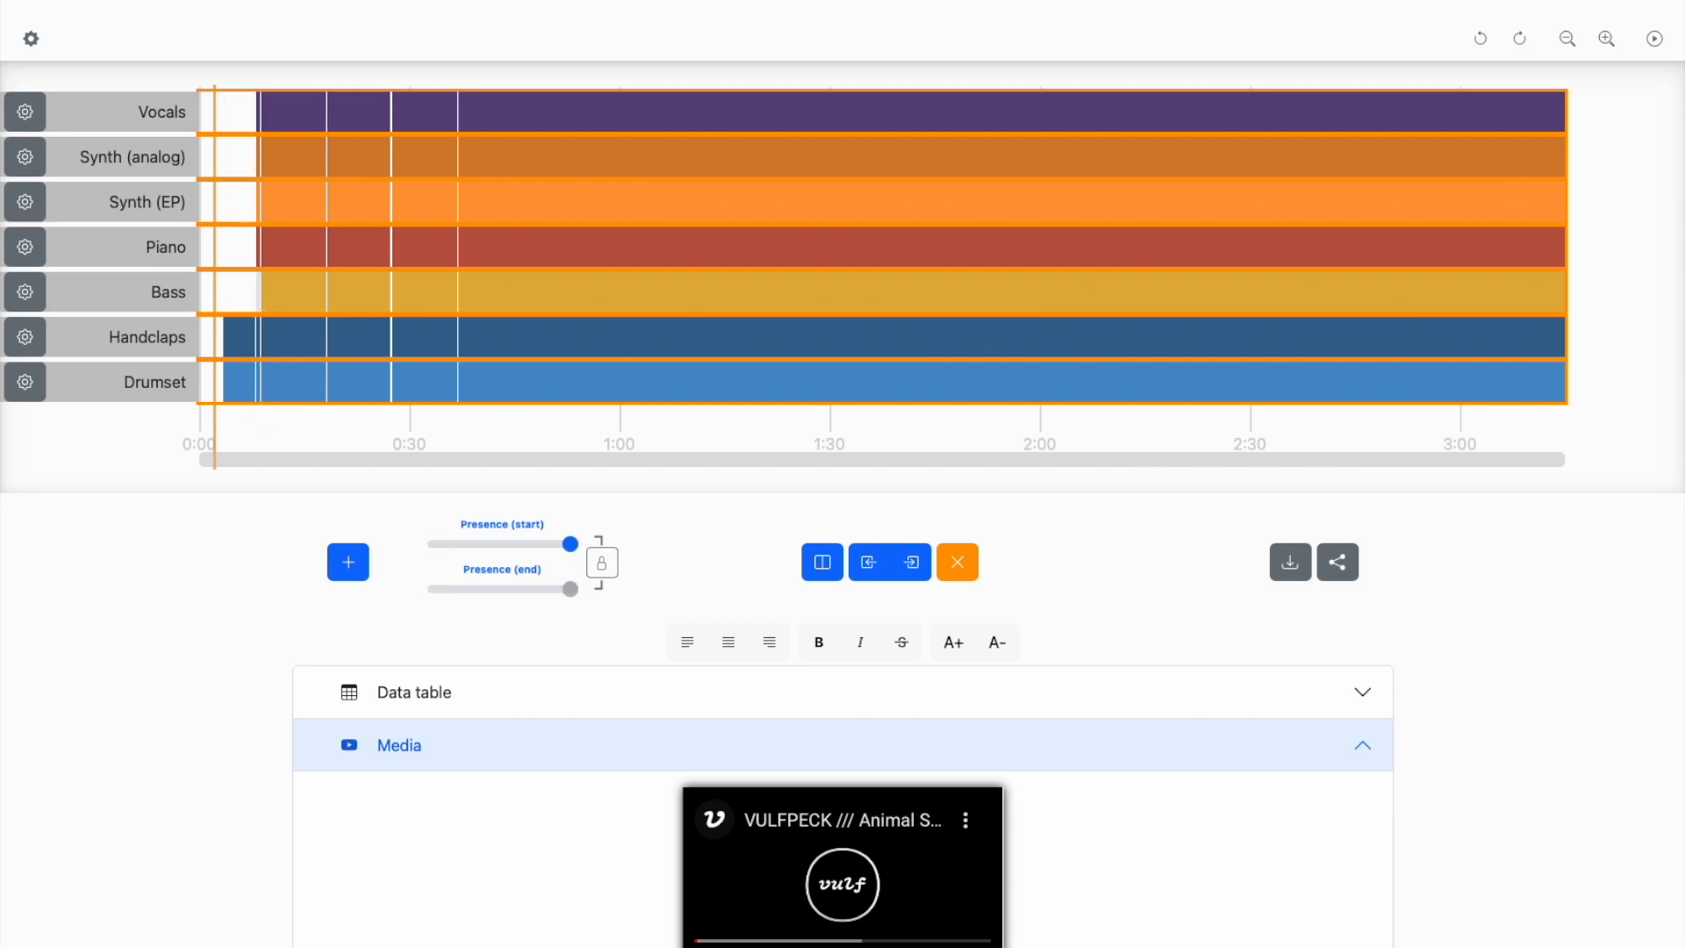
double_click(258, 261)
double_click(259, 216)
double_click(259, 167)
left_click(260, 122)
left_click(261, 122)
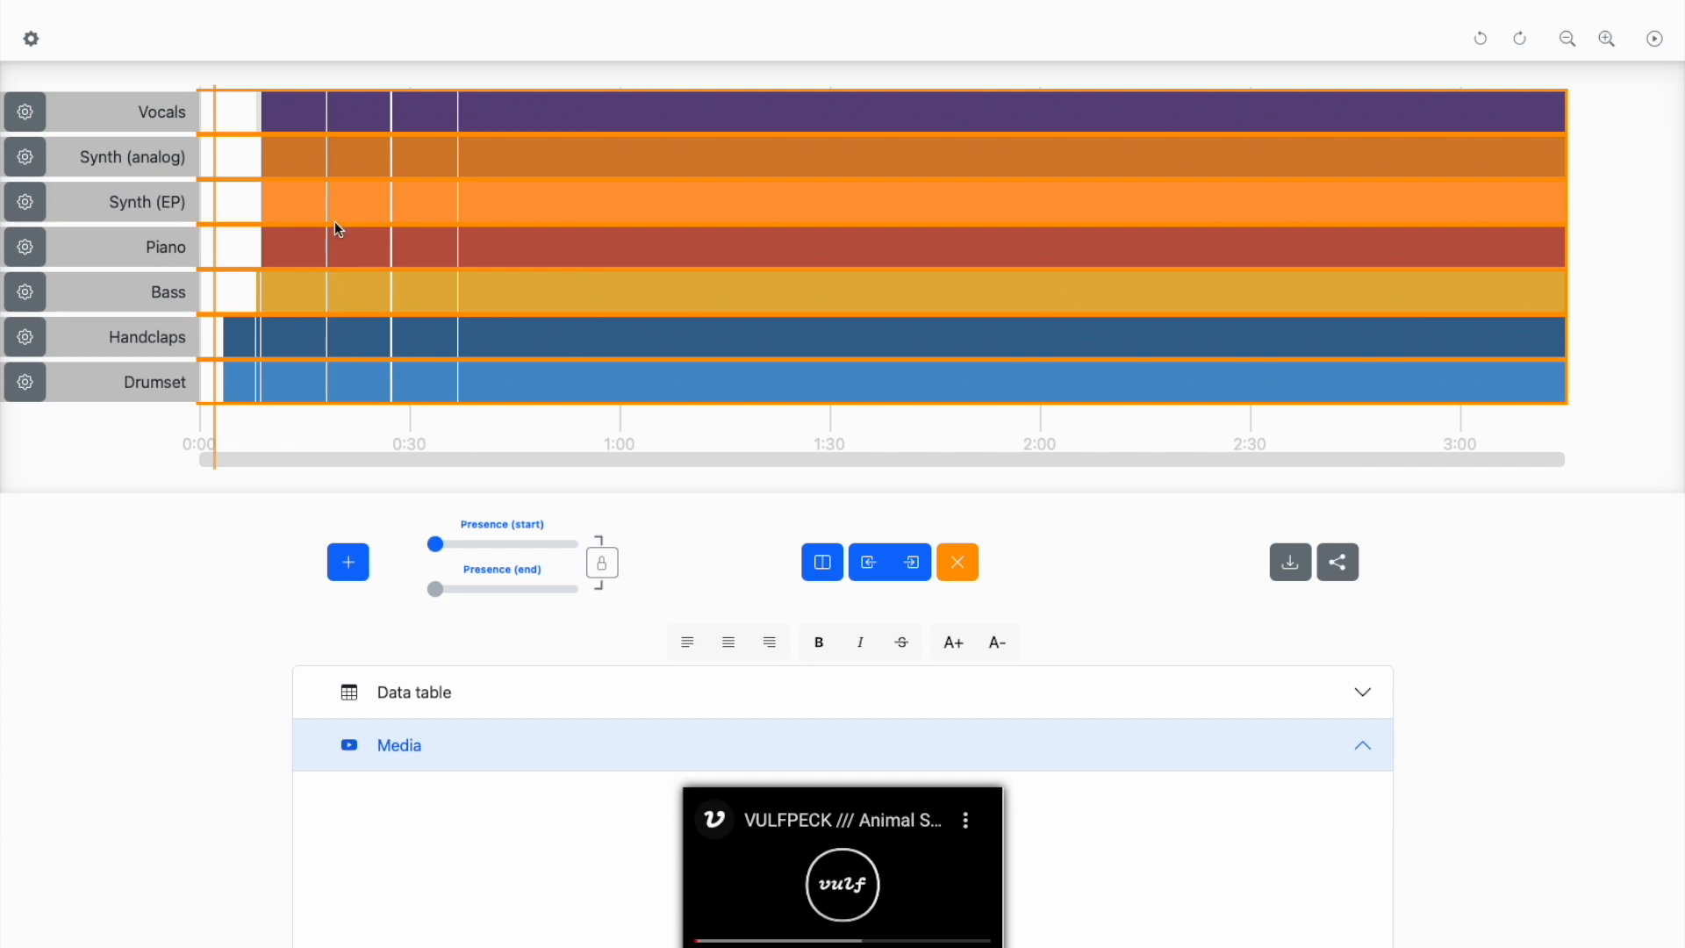
- Zero the presence of Vocals from 0:09 to 0:27 and Synth (analog) from 0:09 to 0:18, and play the song to about 0:30
left_click(312, 257)
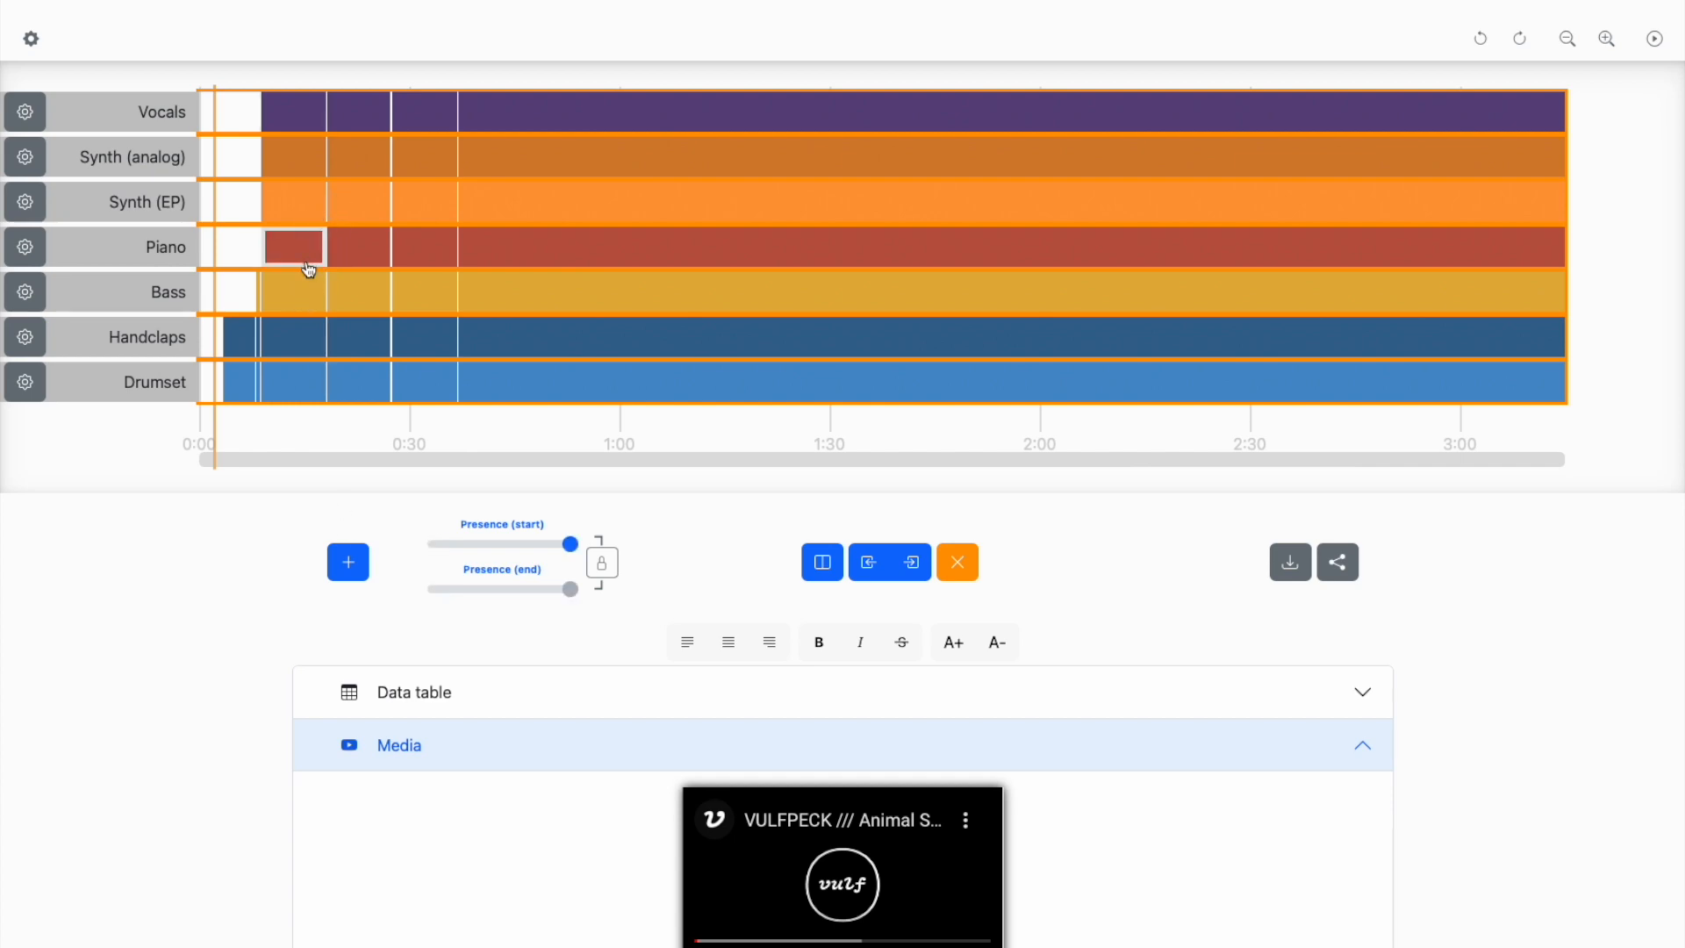
left_click(307, 169)
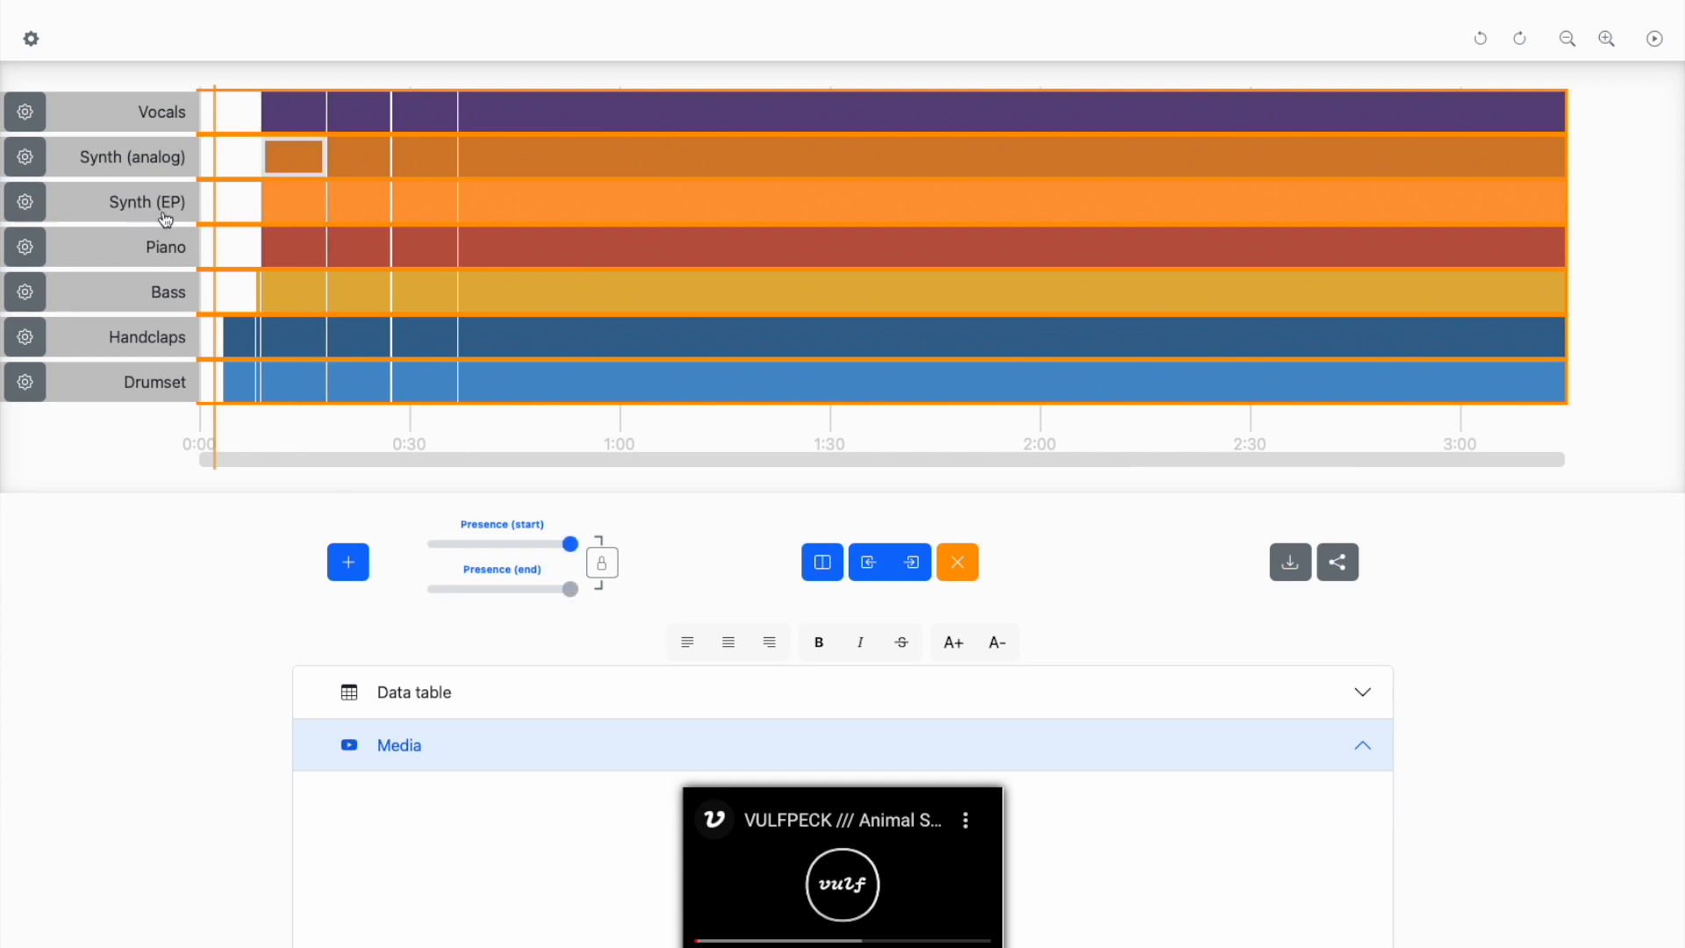
left_click(282, 158)
double_click(287, 122)
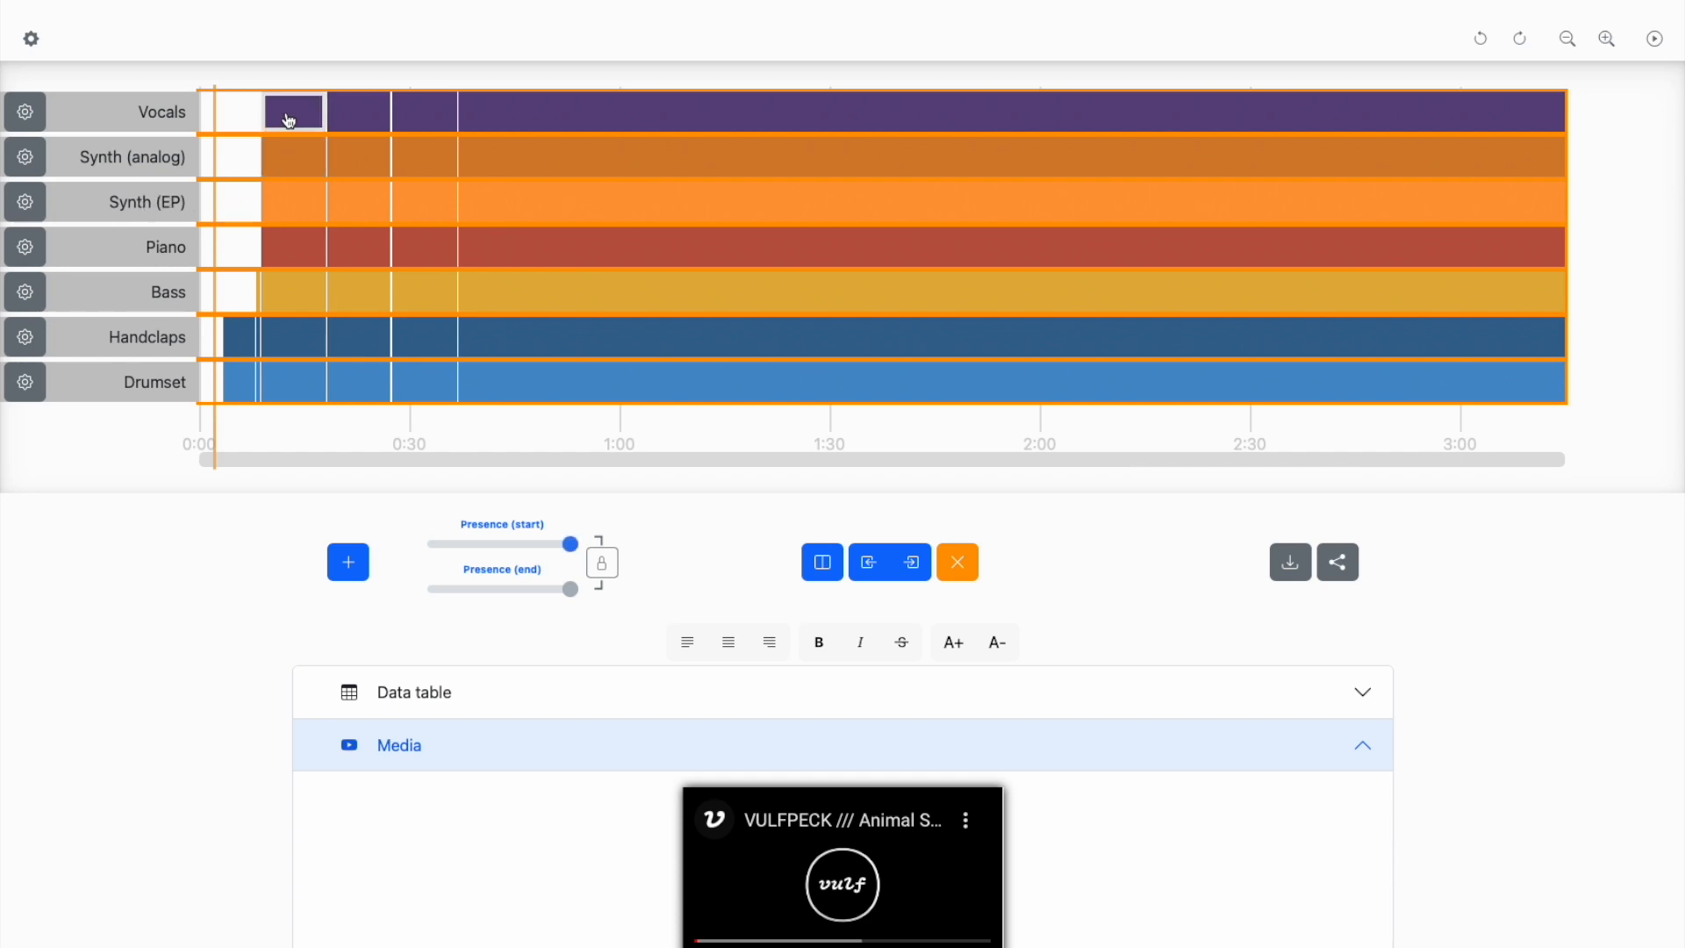
double_click(295, 160)
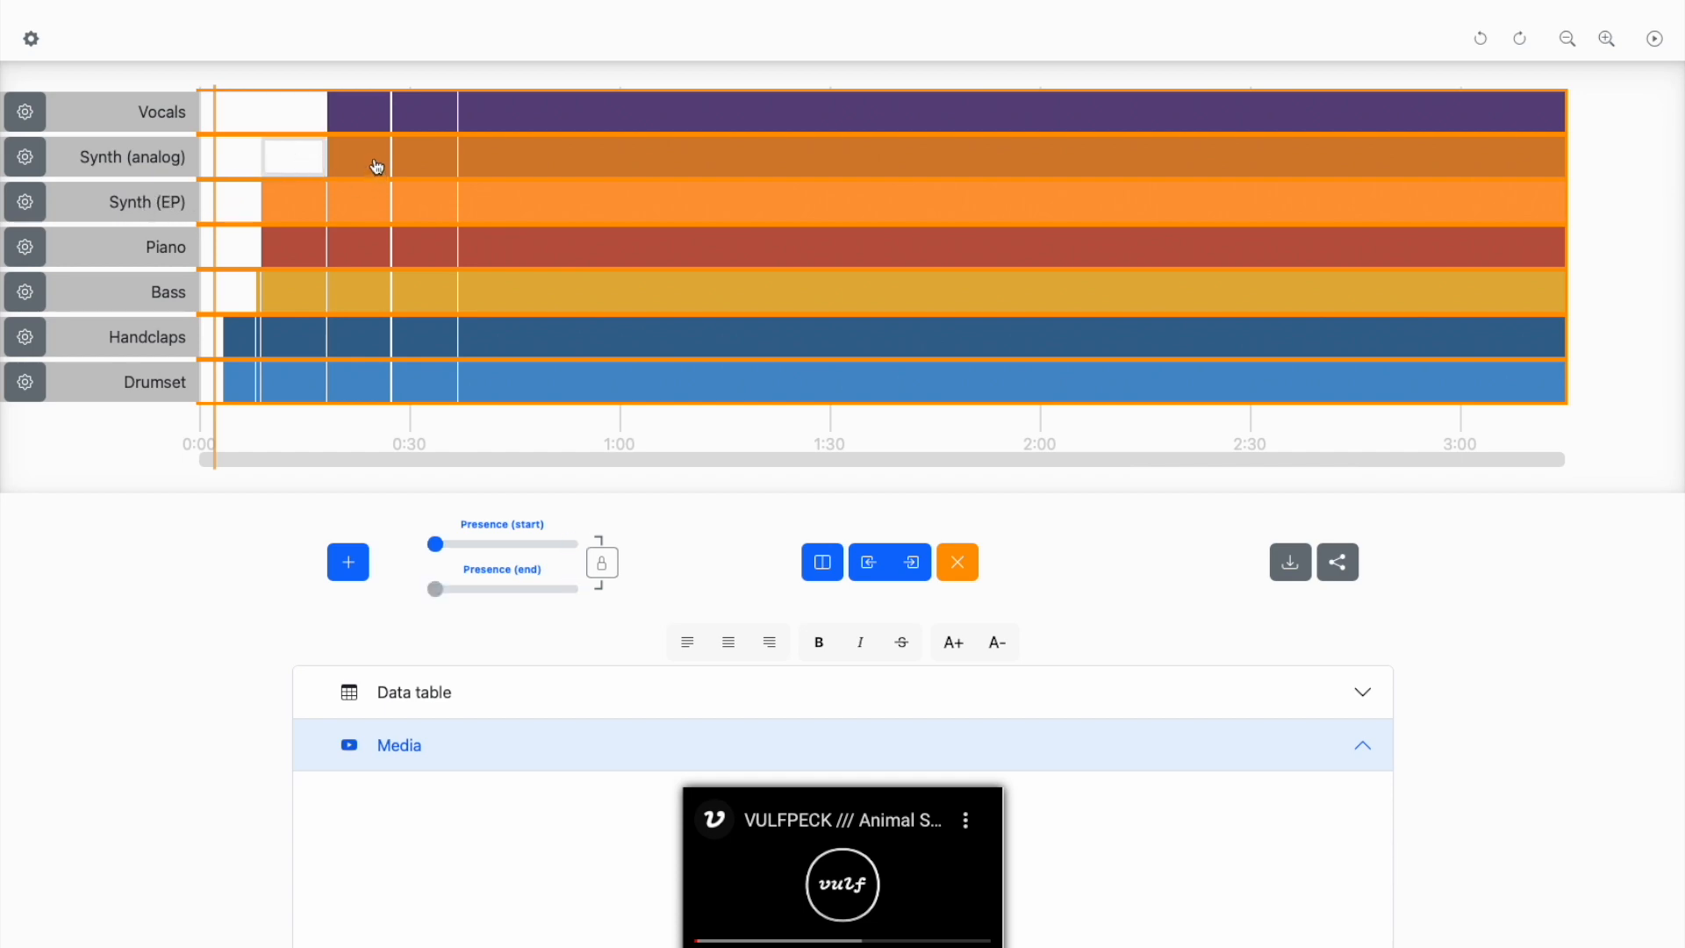
double_click(360, 112)
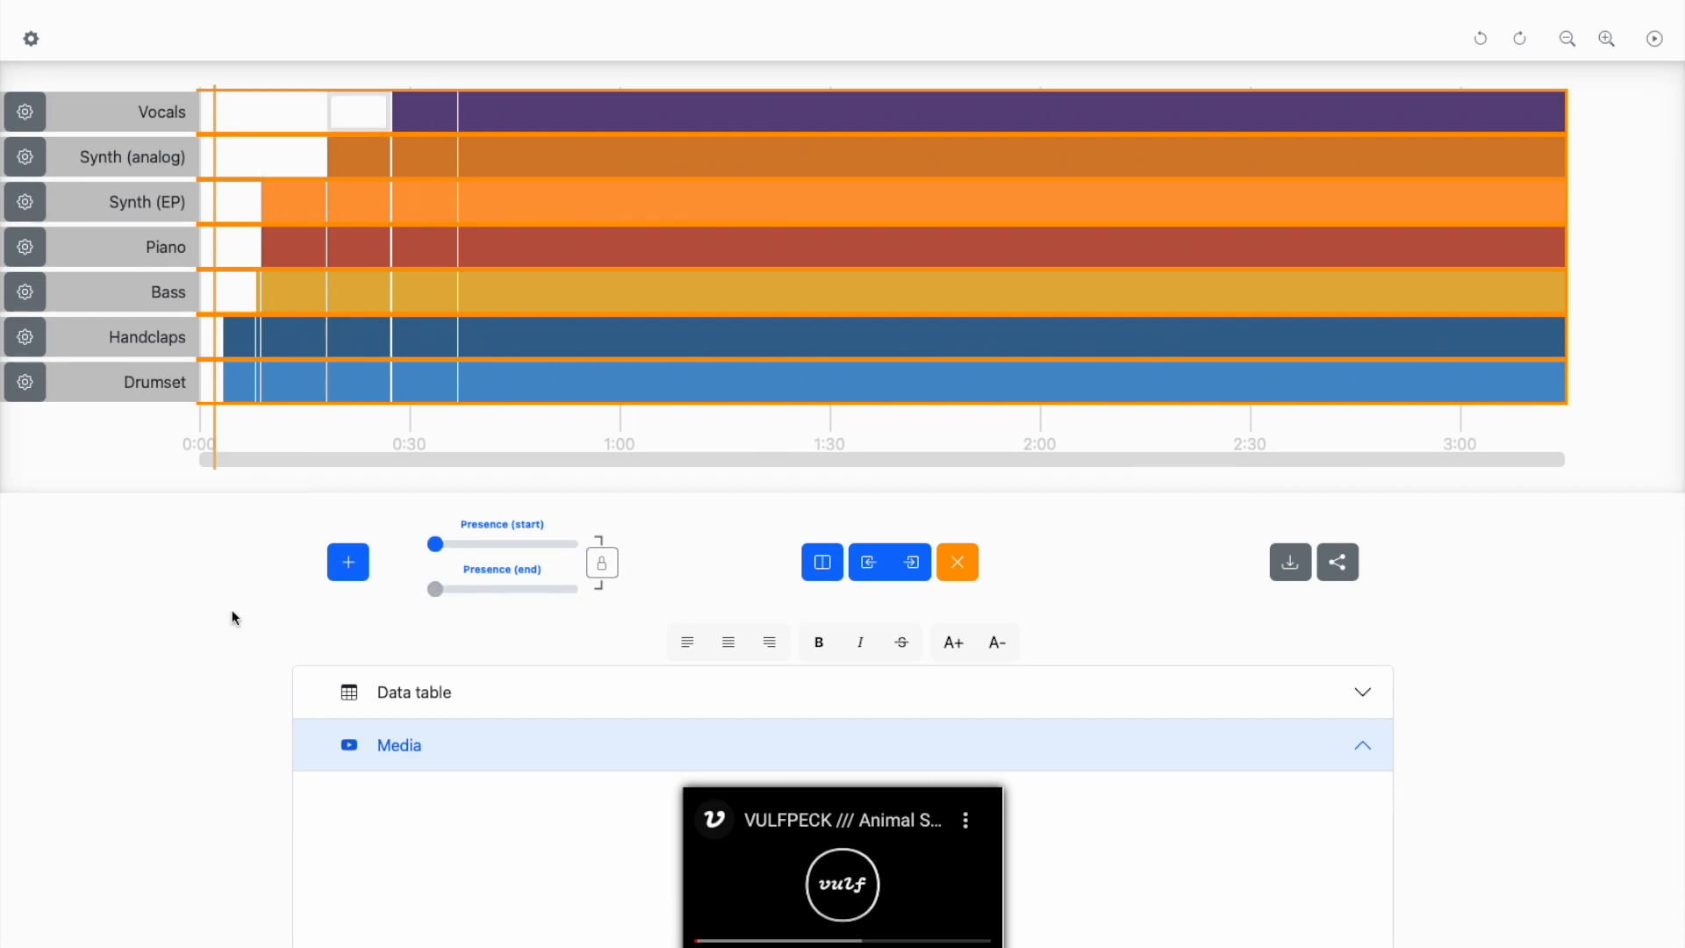
left_click(177, 619)
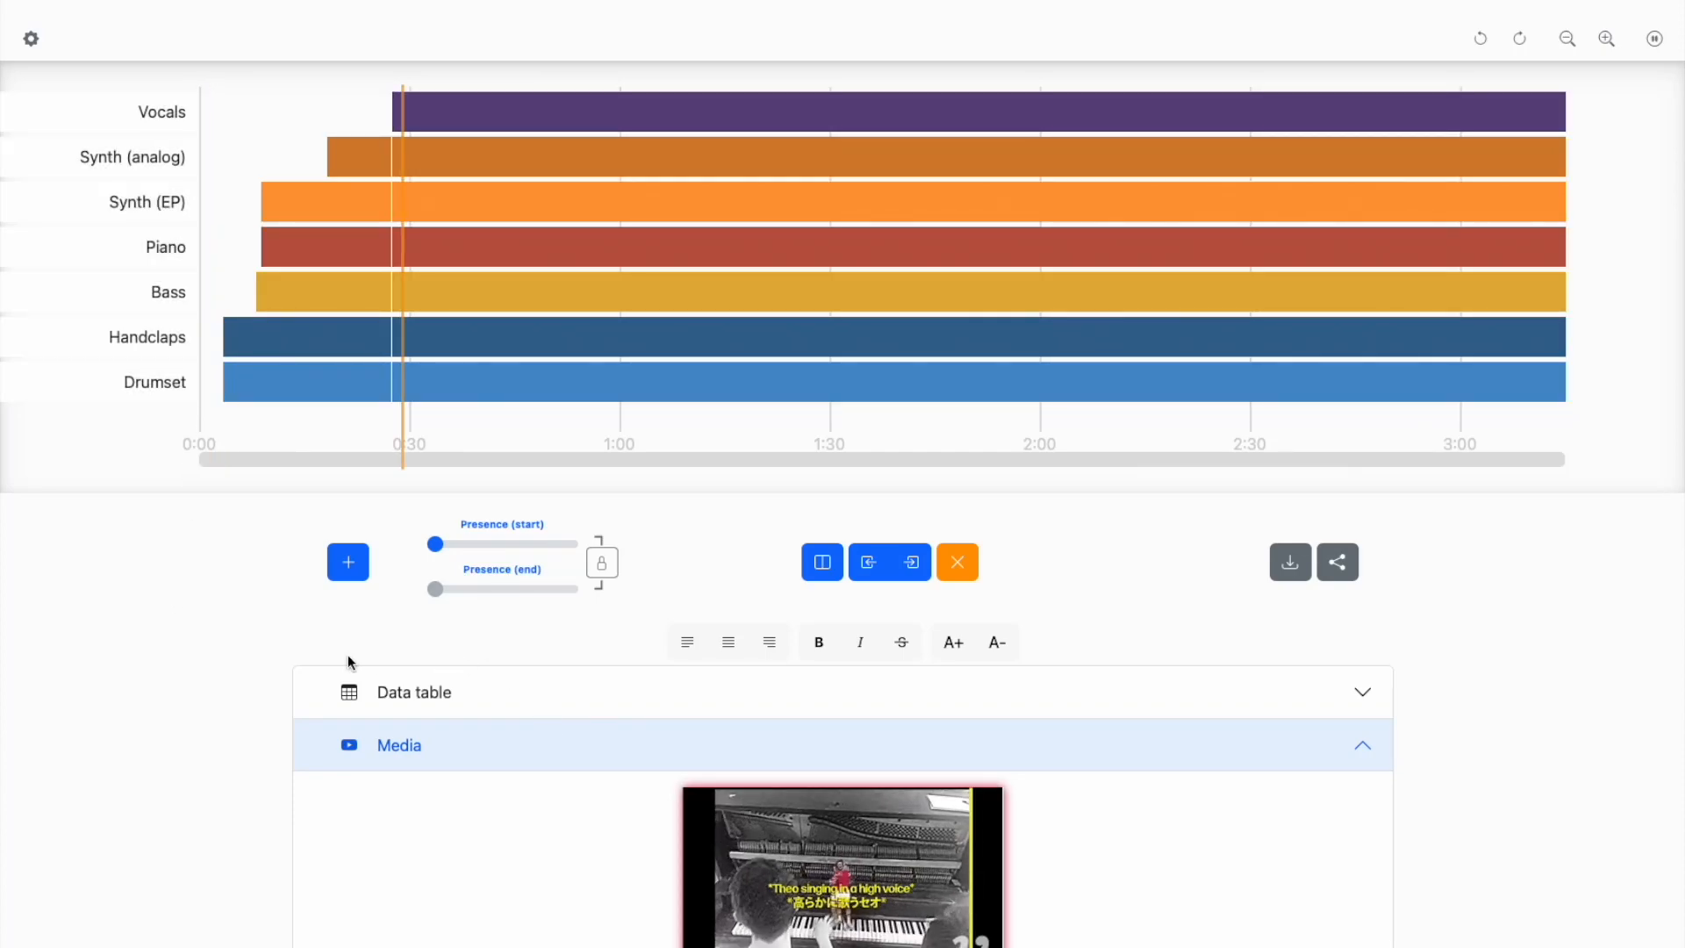
key("space")
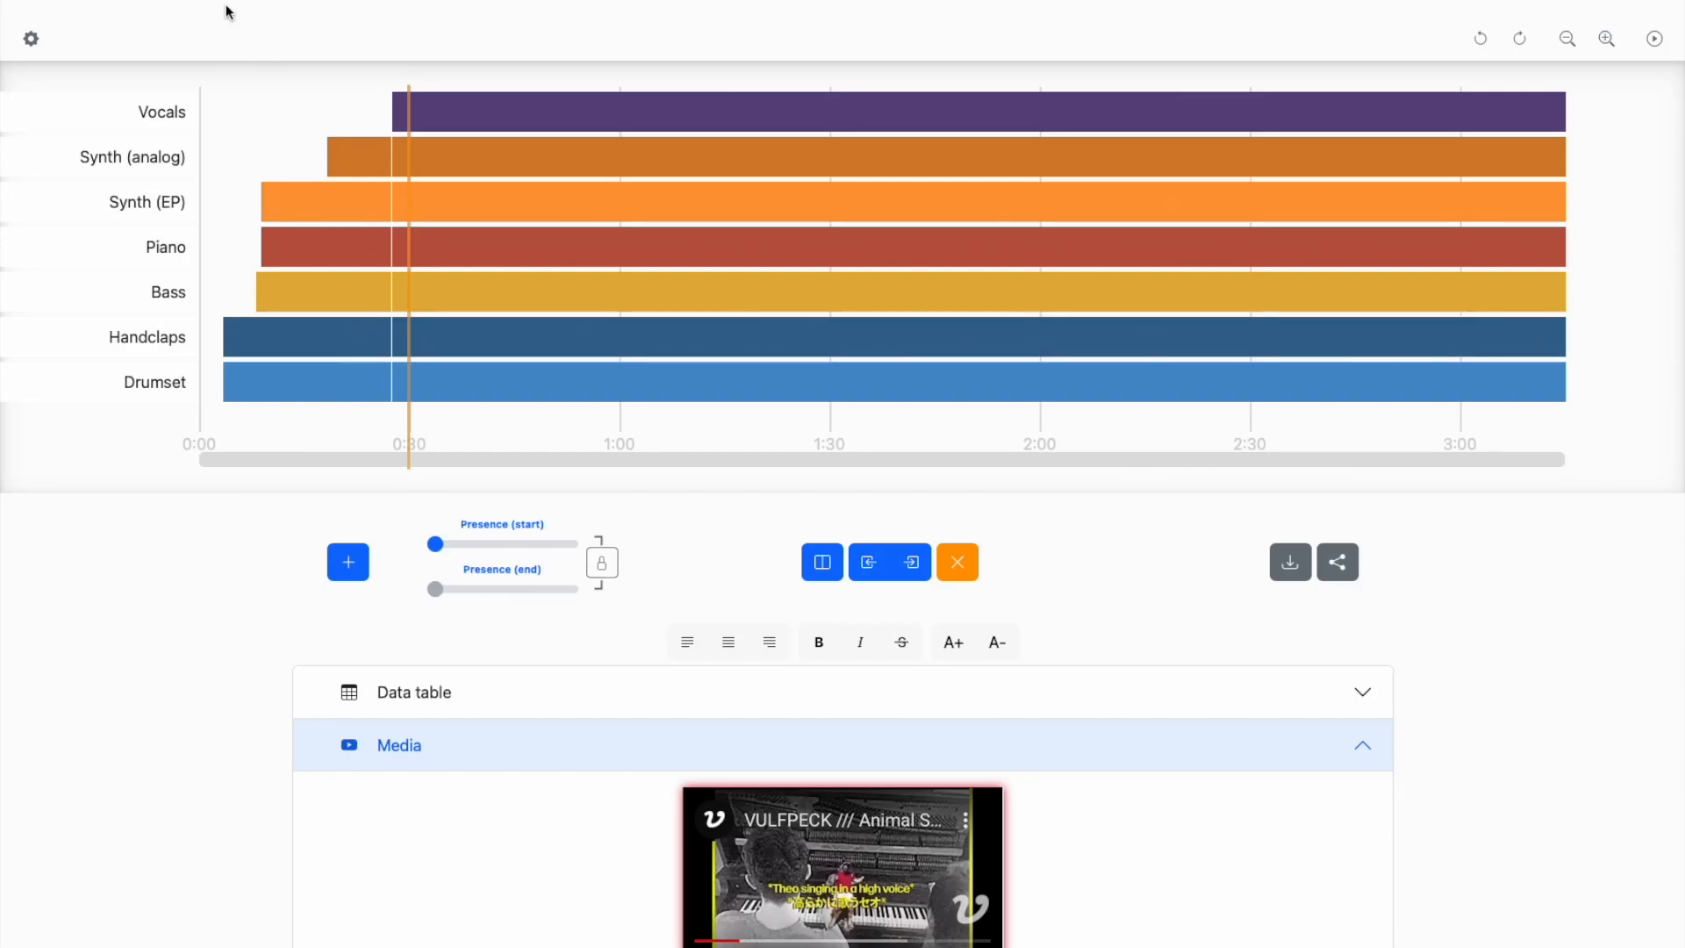
- Select the Handclaps segments between about 0:03 and 0:27 and lower their presence to roughly 70 percent
left_click(308, 214)
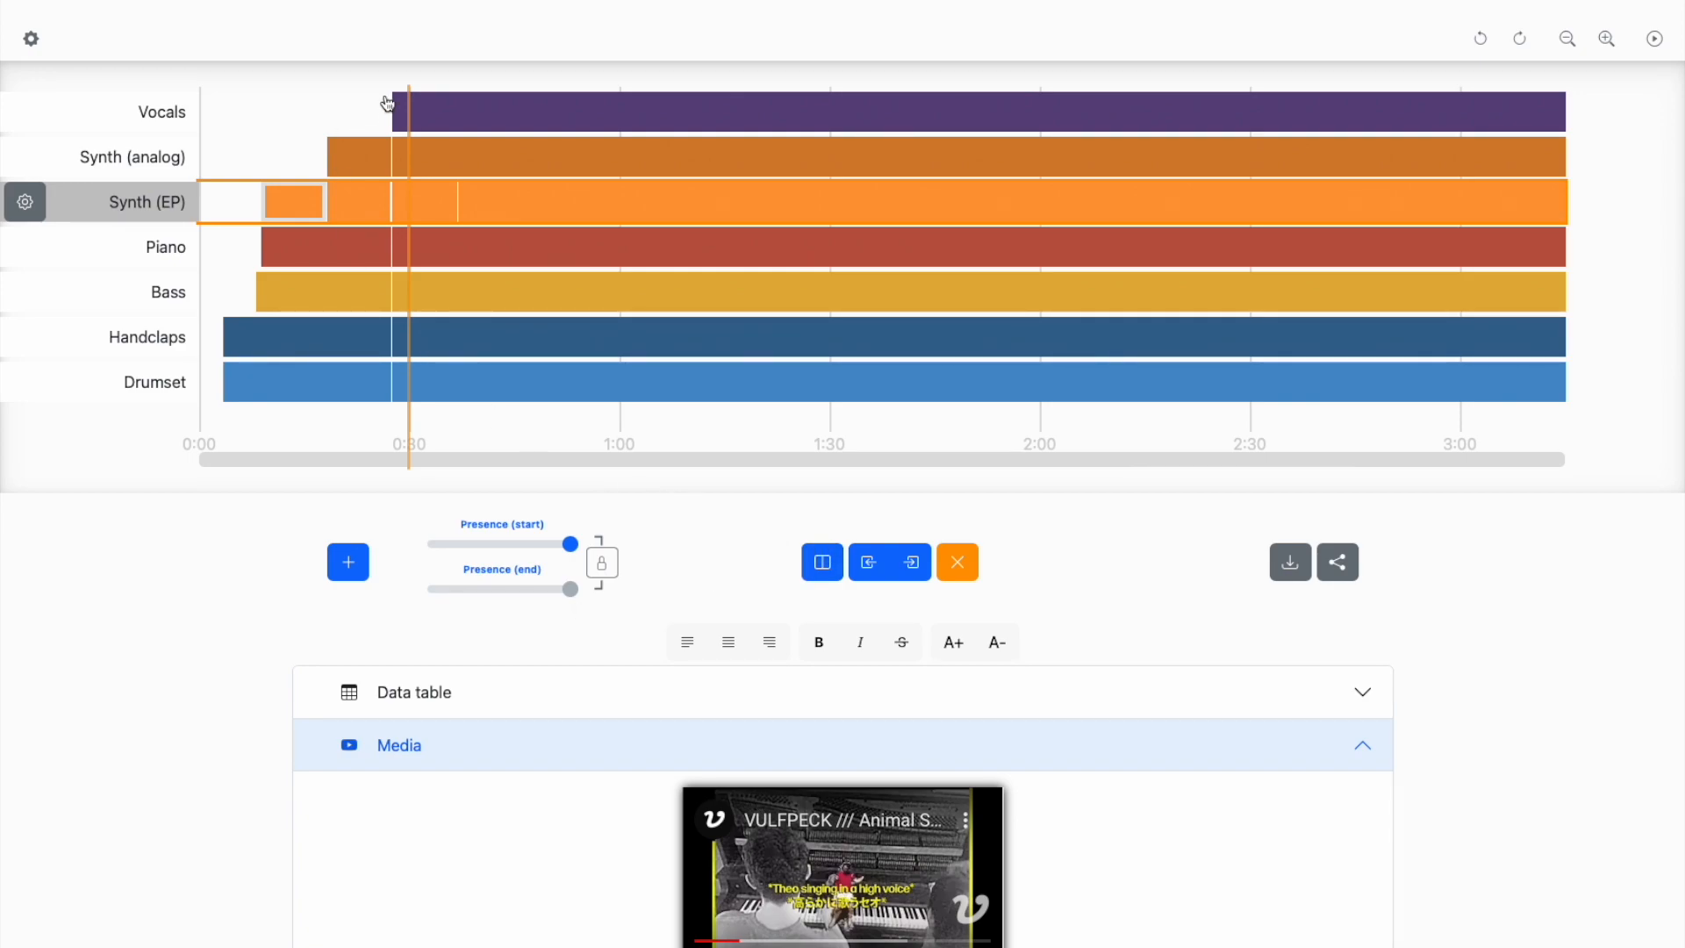
left_click(290, 341)
left_click(256, 340)
left_click(267, 348, "shift")
left_click(280, 347, "shift")
left_click(259, 354, "shift")
left_click(294, 353, "shift")
left_click(355, 347, "shift")
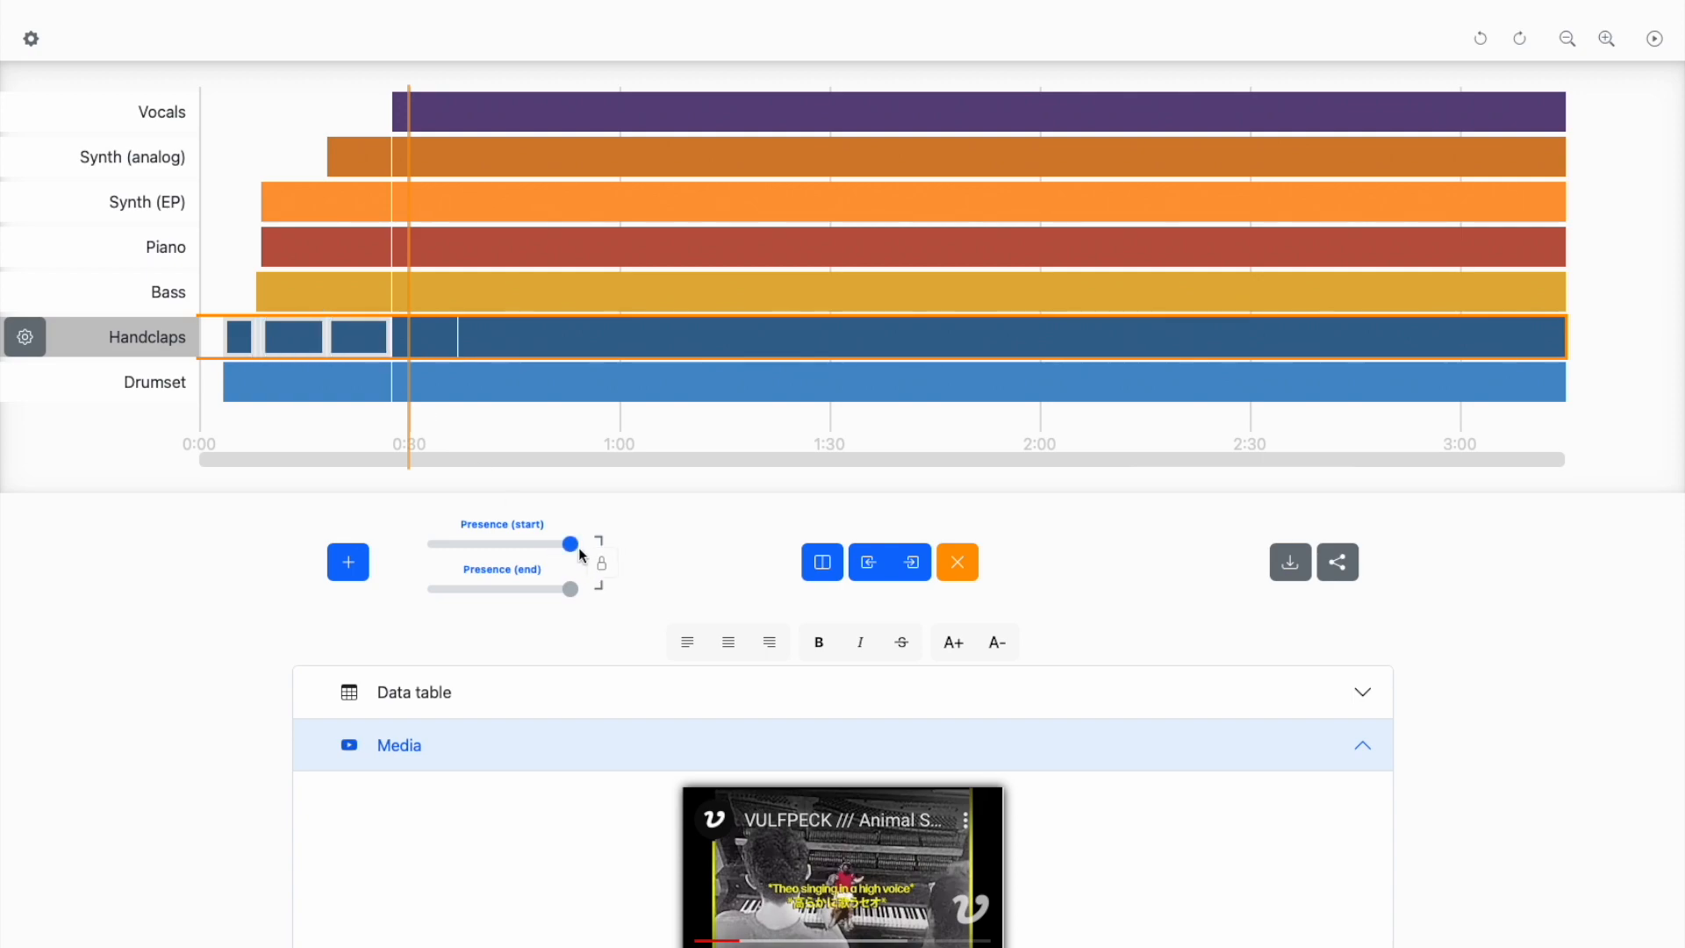
left_click_drag(570, 544, 538, 557)
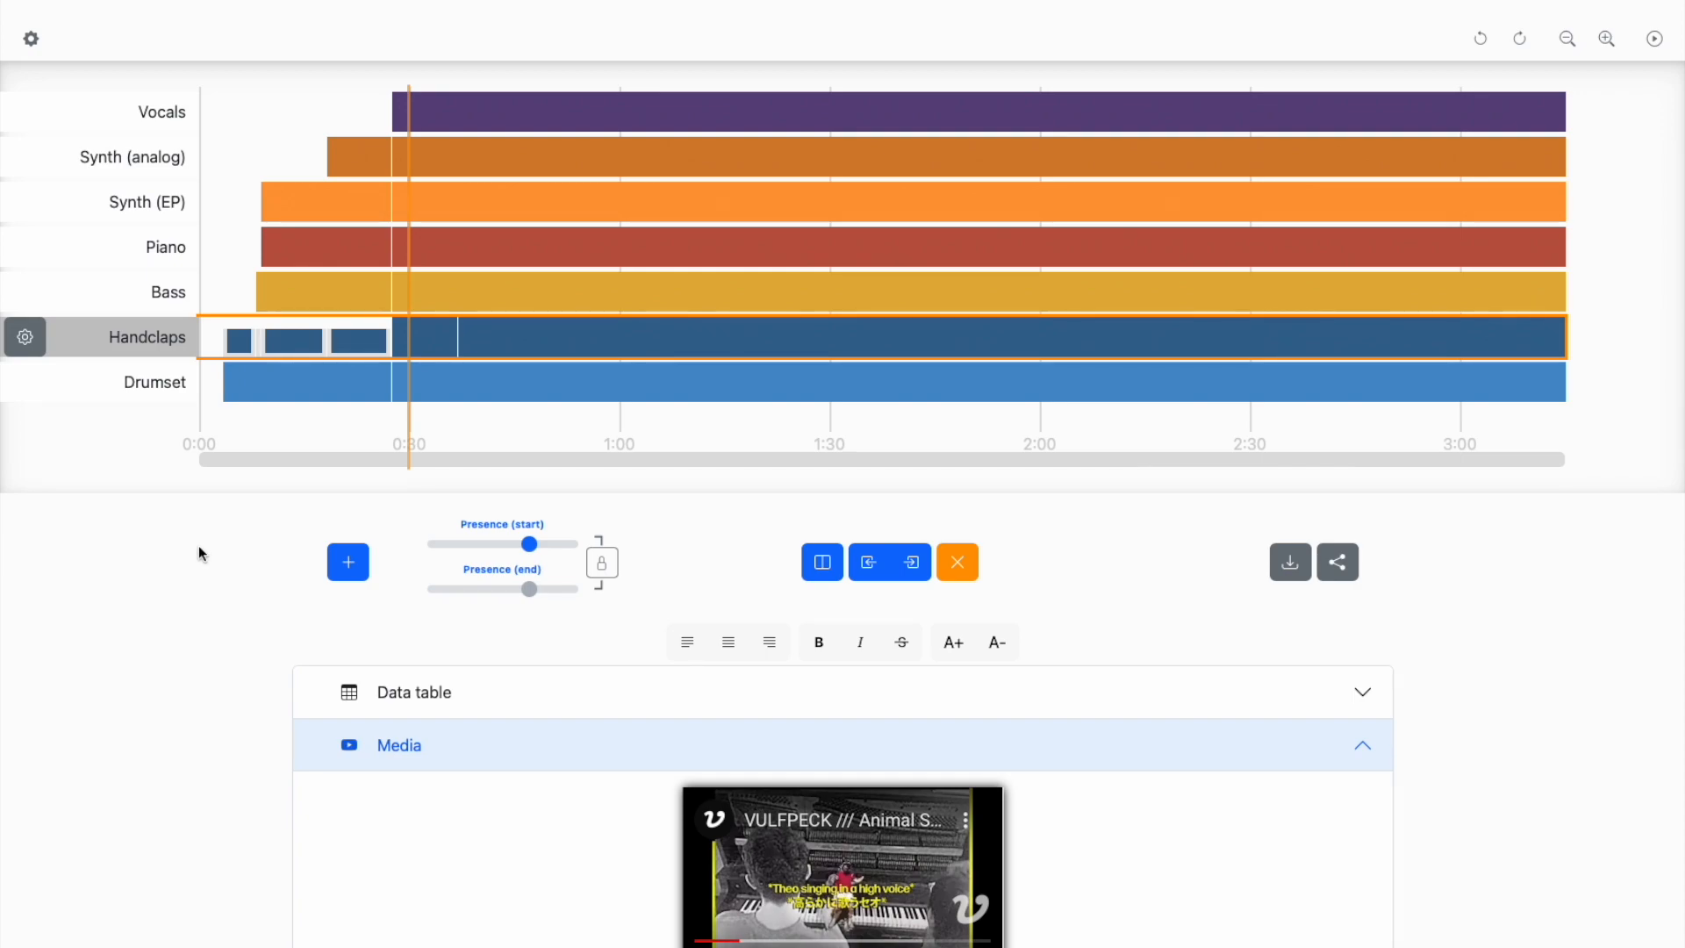
- Try fading the 0:18–0:27 Handclaps segment down to zero end presence, and relink its start and end values
left_click(309, 397)
left_click(323, 342)
left_click(609, 572)
left_click(366, 350)
left_click(613, 569)
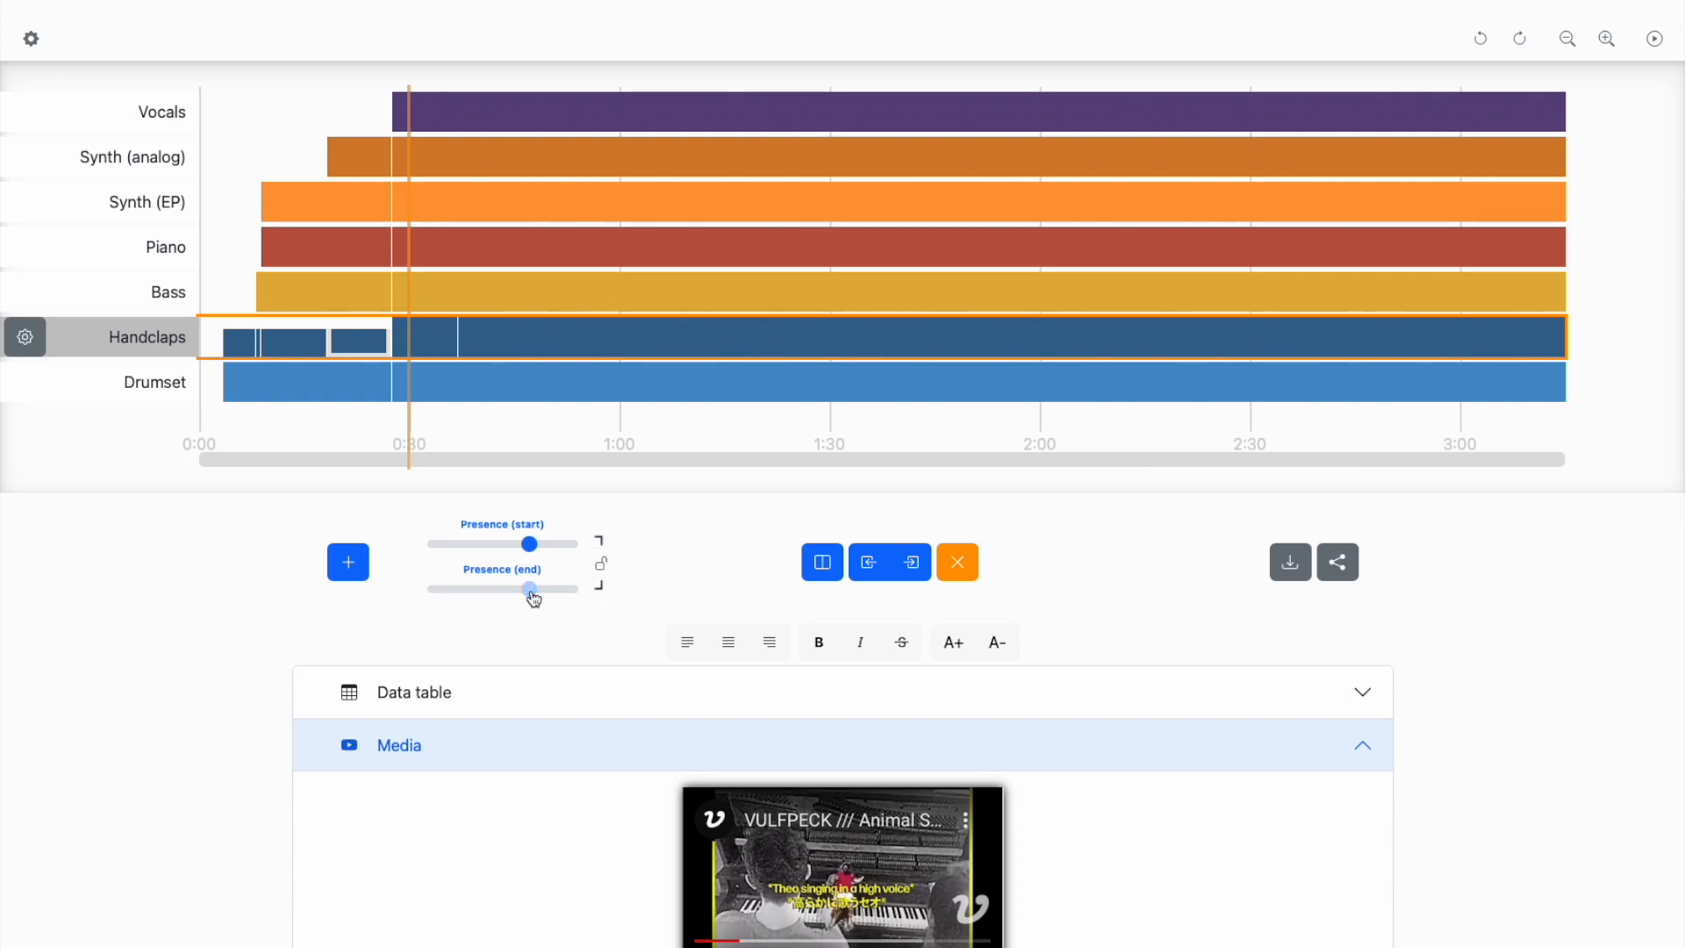
left_click_drag(530, 590, 415, 577)
left_click(603, 563)
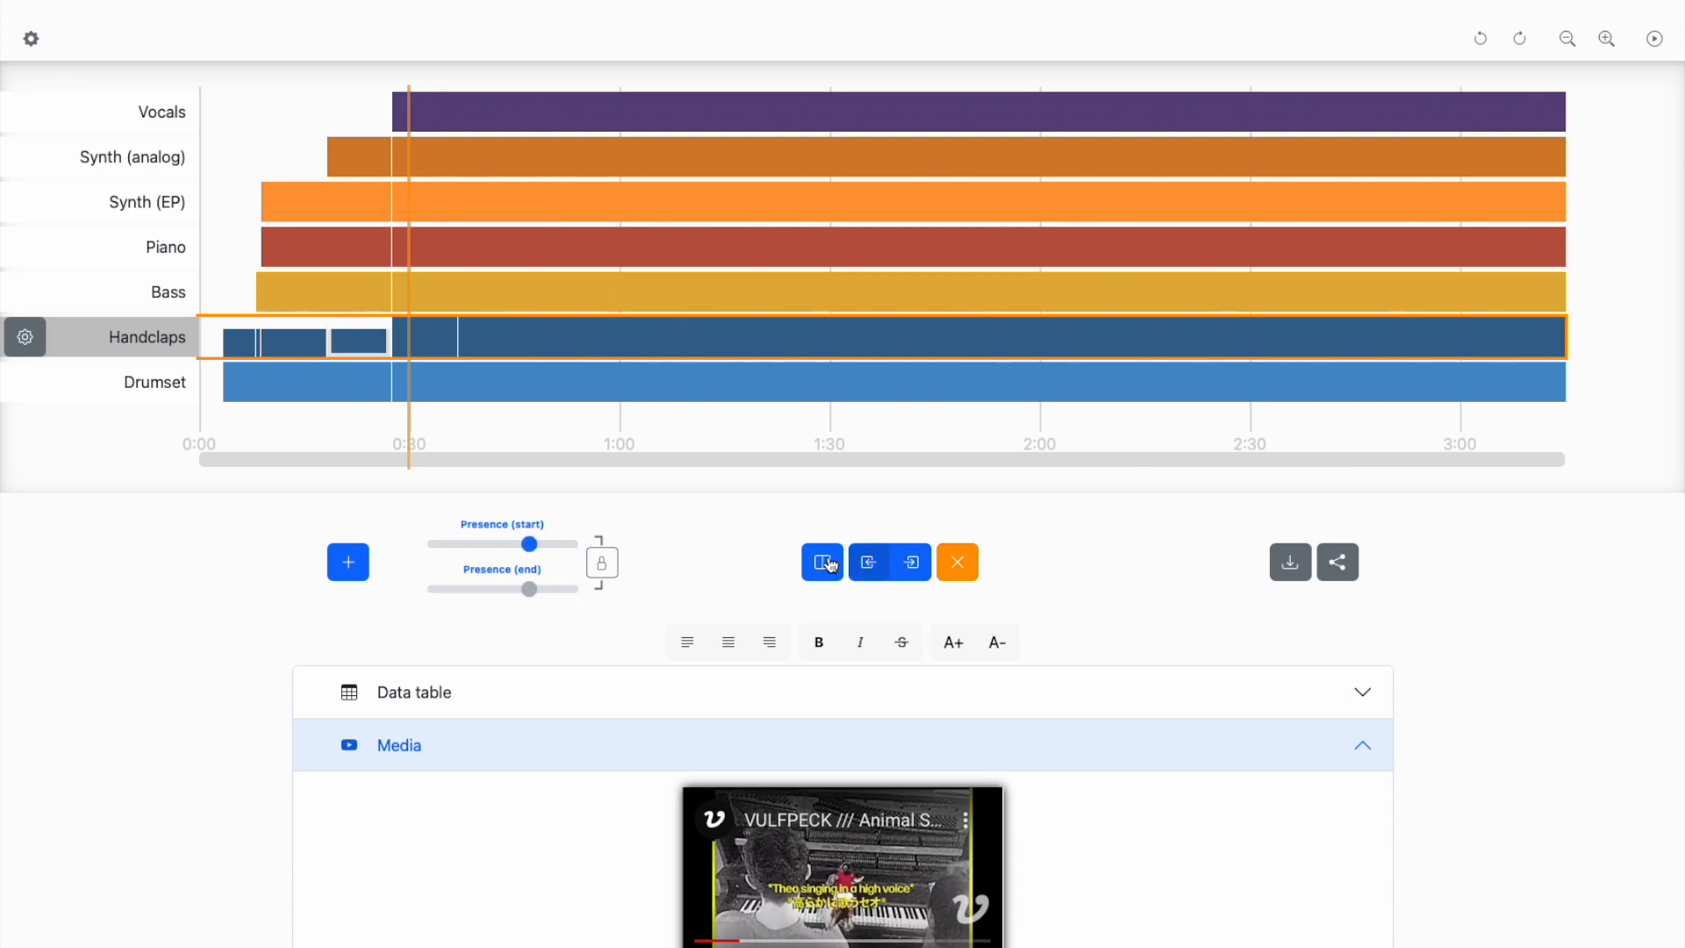
- Merge the 0:18–0:27 Handclaps segment with the segment before it
left_click(869, 561)
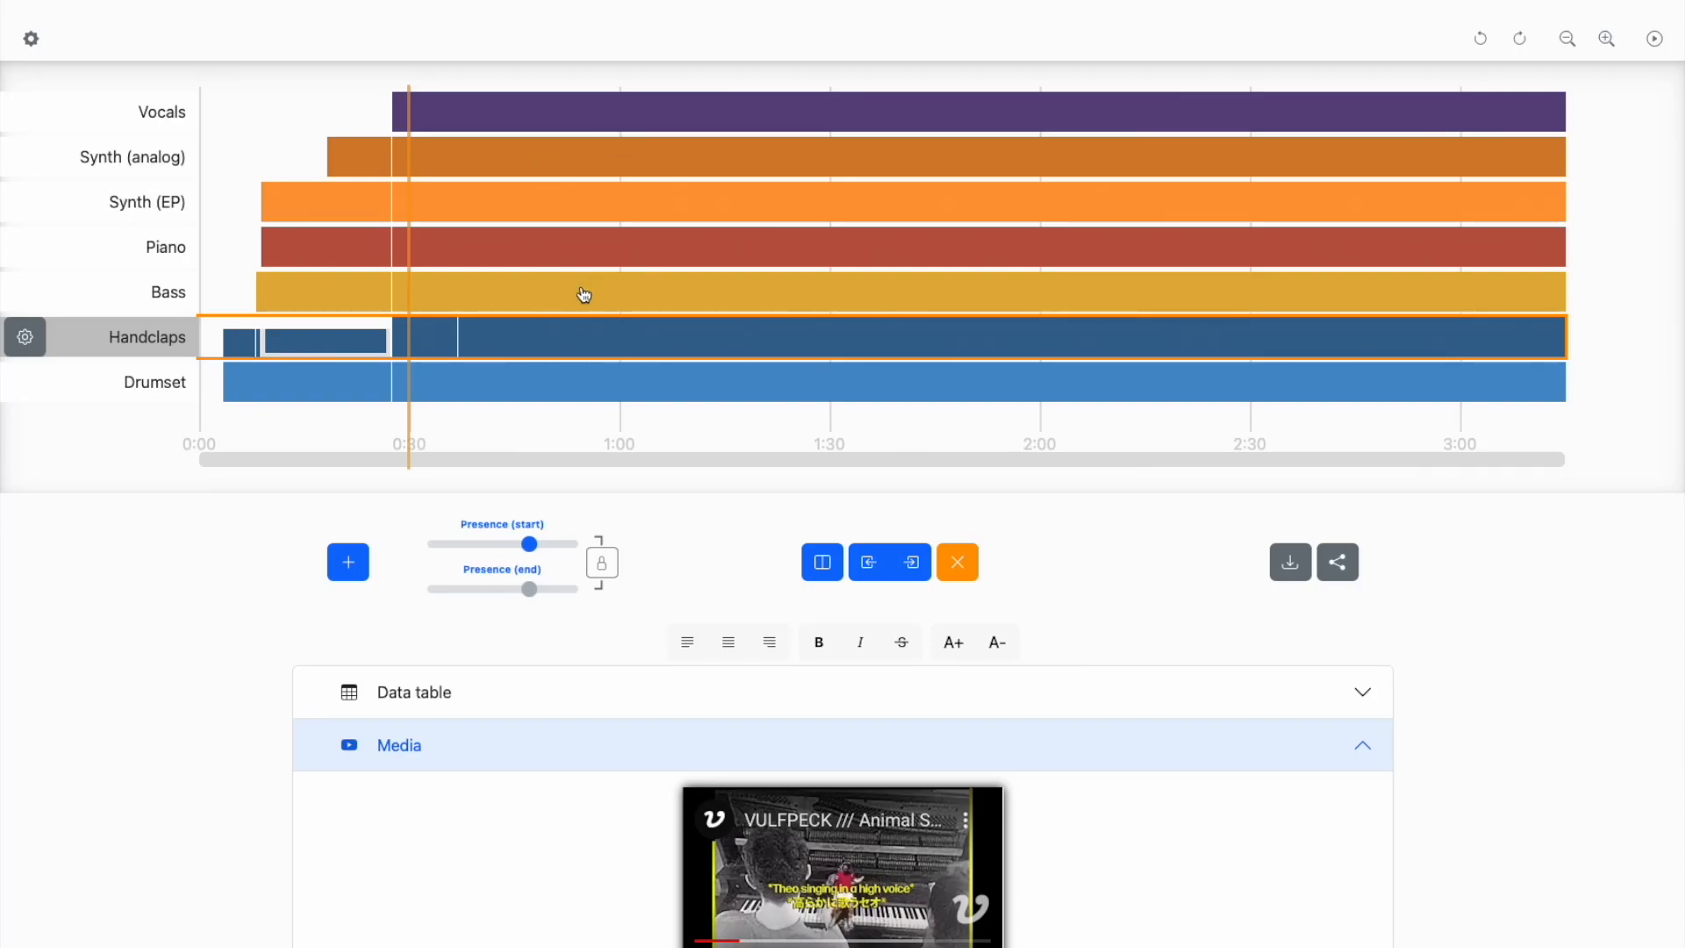
- Label the Vocals segment at 0:27 "ba-ba-ba" in smaller text and the segment after it "this is a true love story song"
left_click(432, 130)
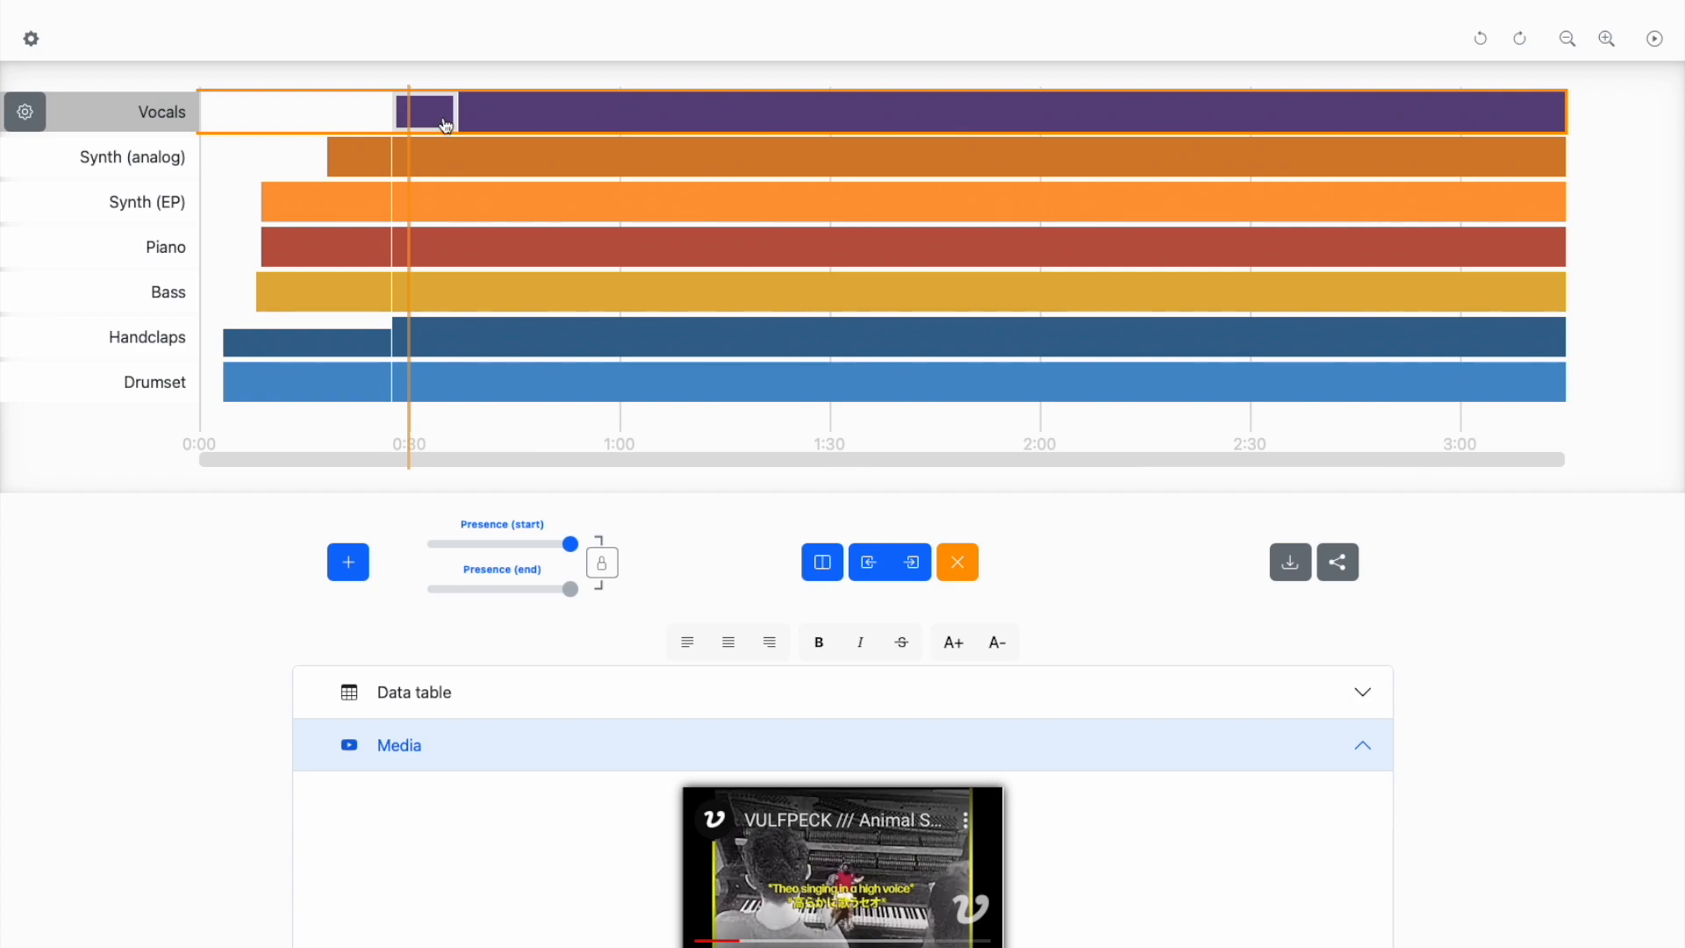
left_click(438, 121)
type("ba-ba-ba")
left_click(1006, 647)
left_click(506, 117)
type("this is a true love story song")
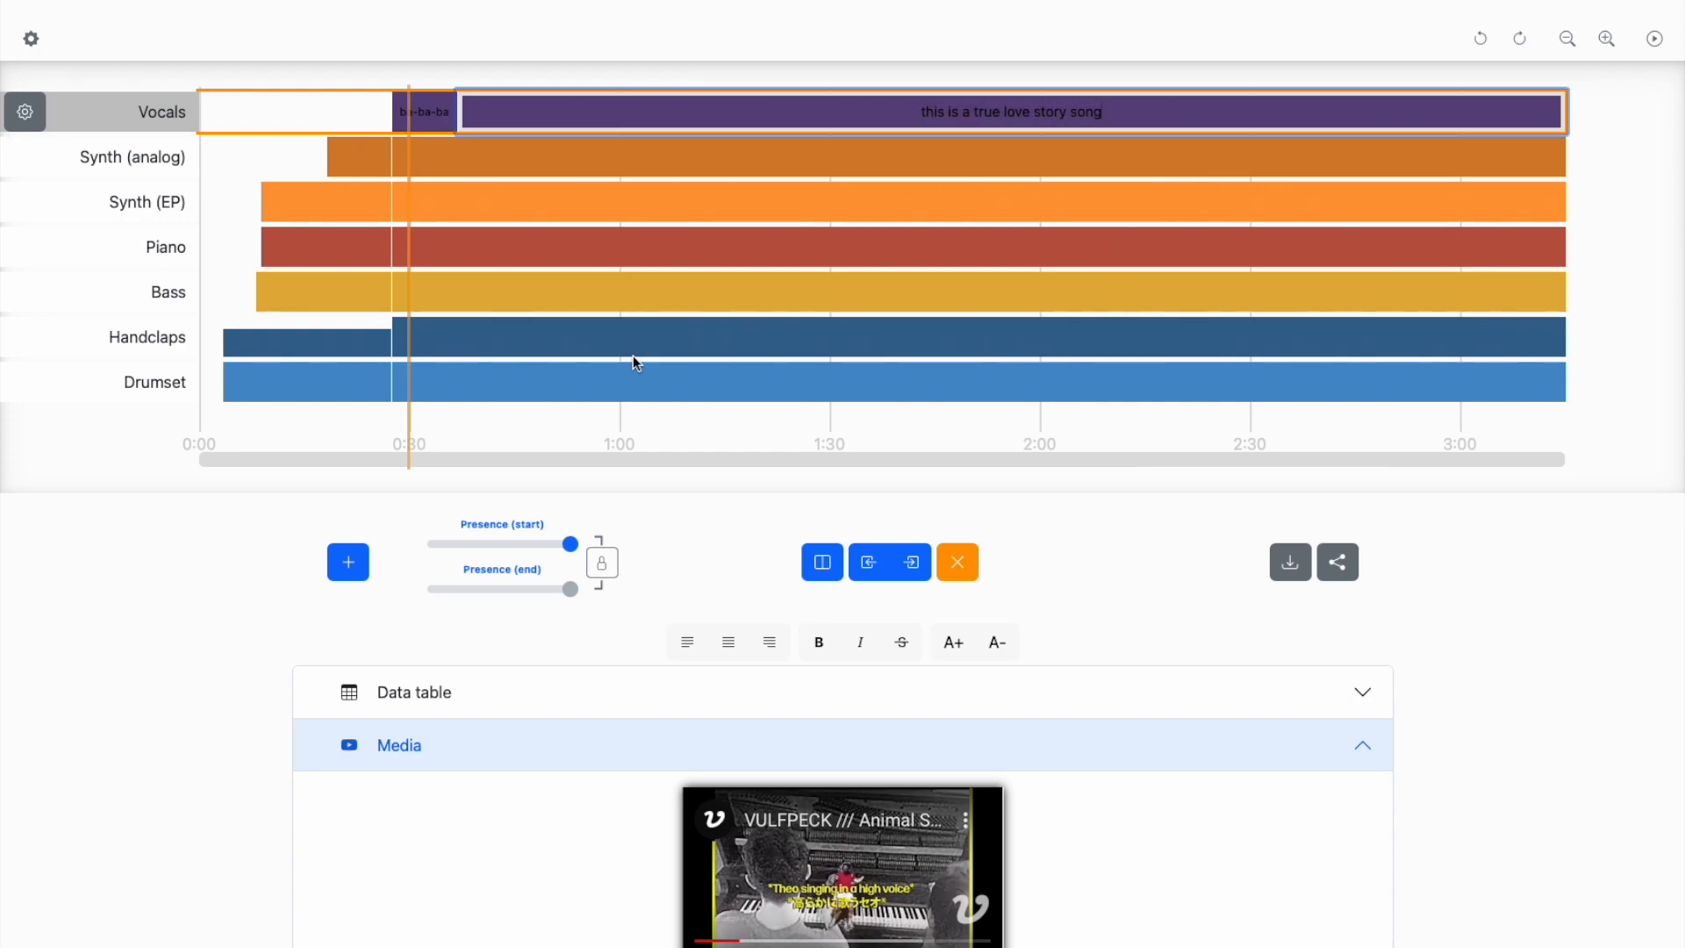
- Try right and left alignment on the long Vocals label, and center it again
left_click(770, 641)
left_click(697, 649)
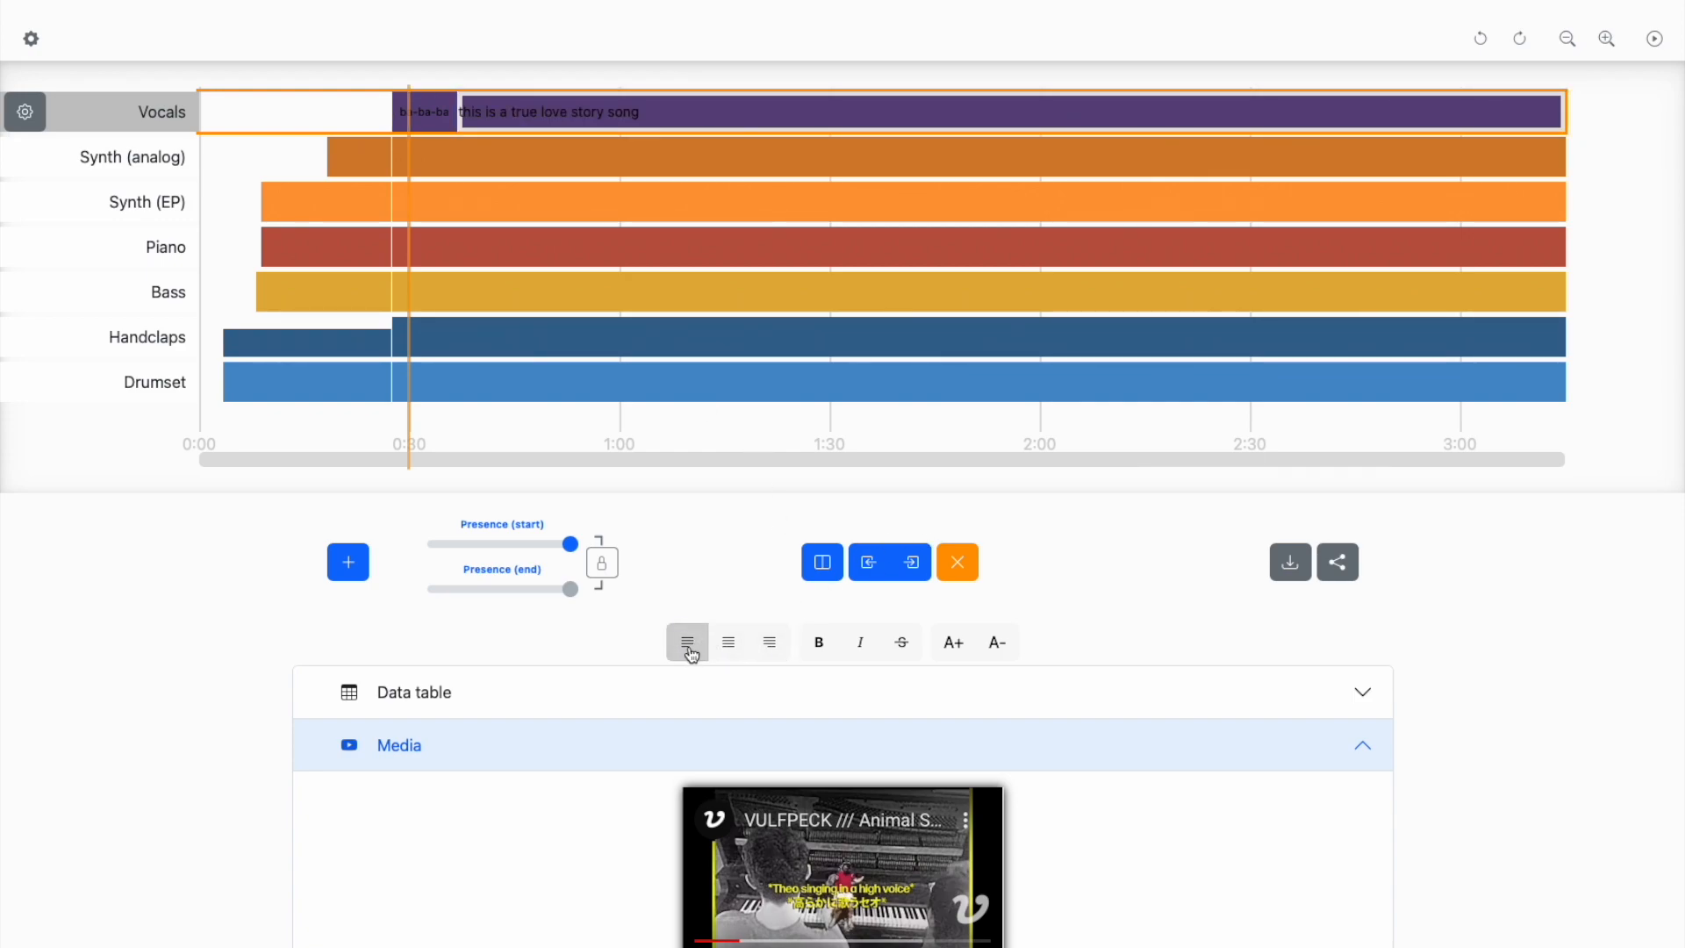
left_click(730, 649)
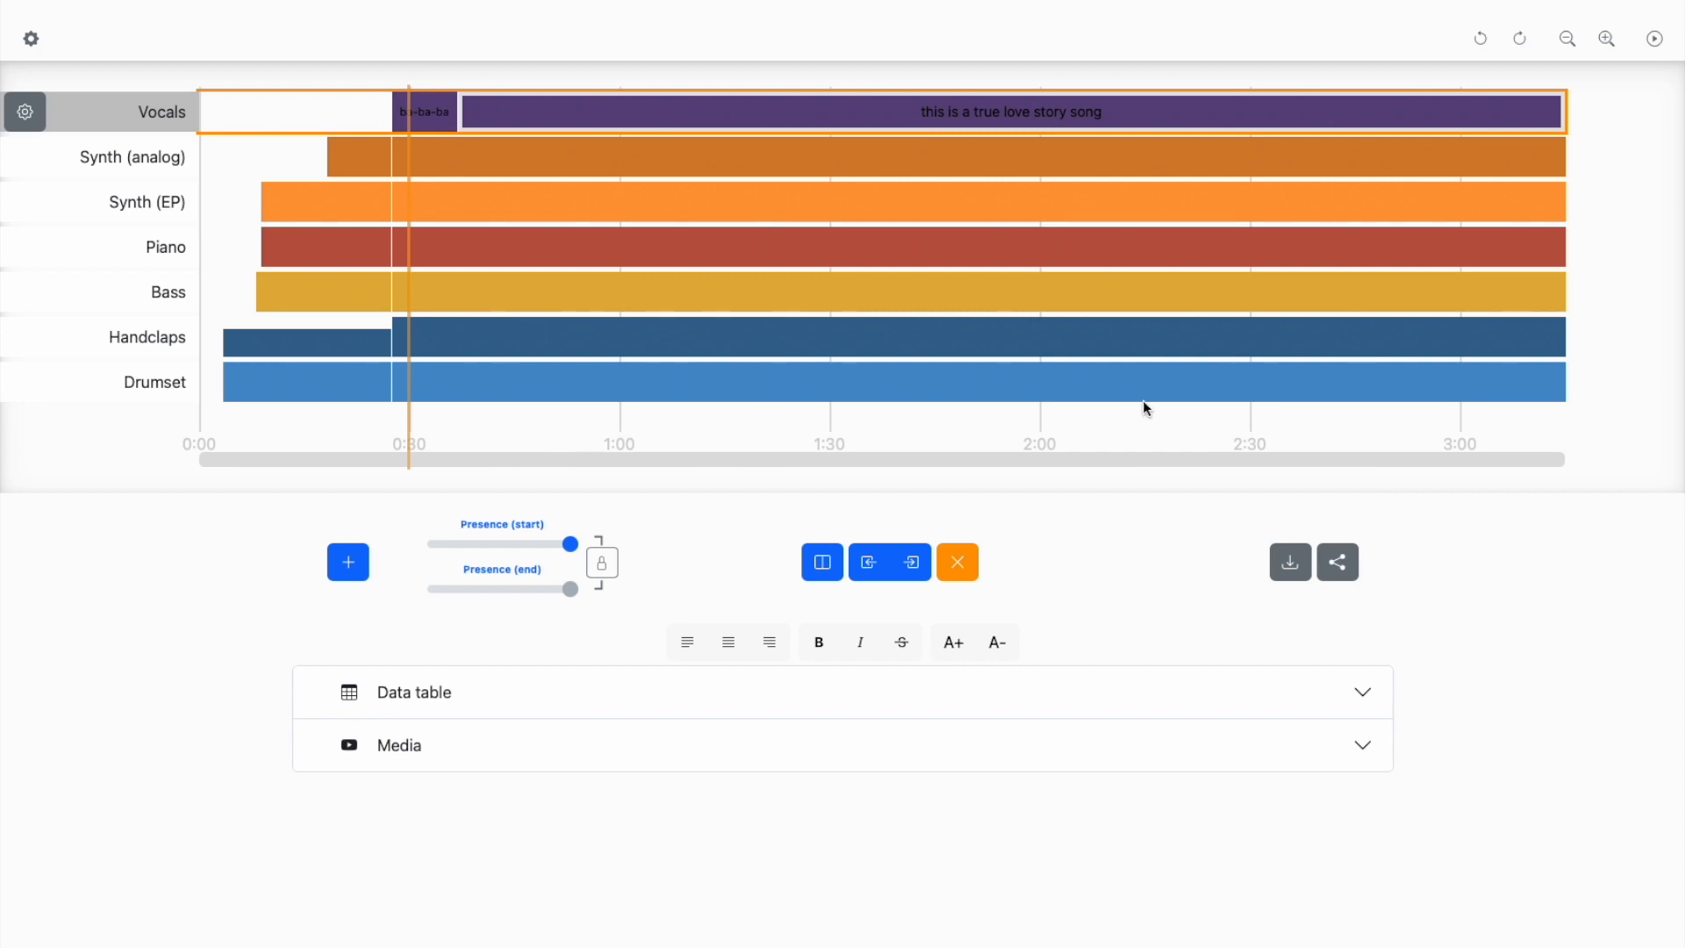
- Generate the layer graph's share link and QR code, and select the link text
left_click(1287, 577)
left_click(1337, 562)
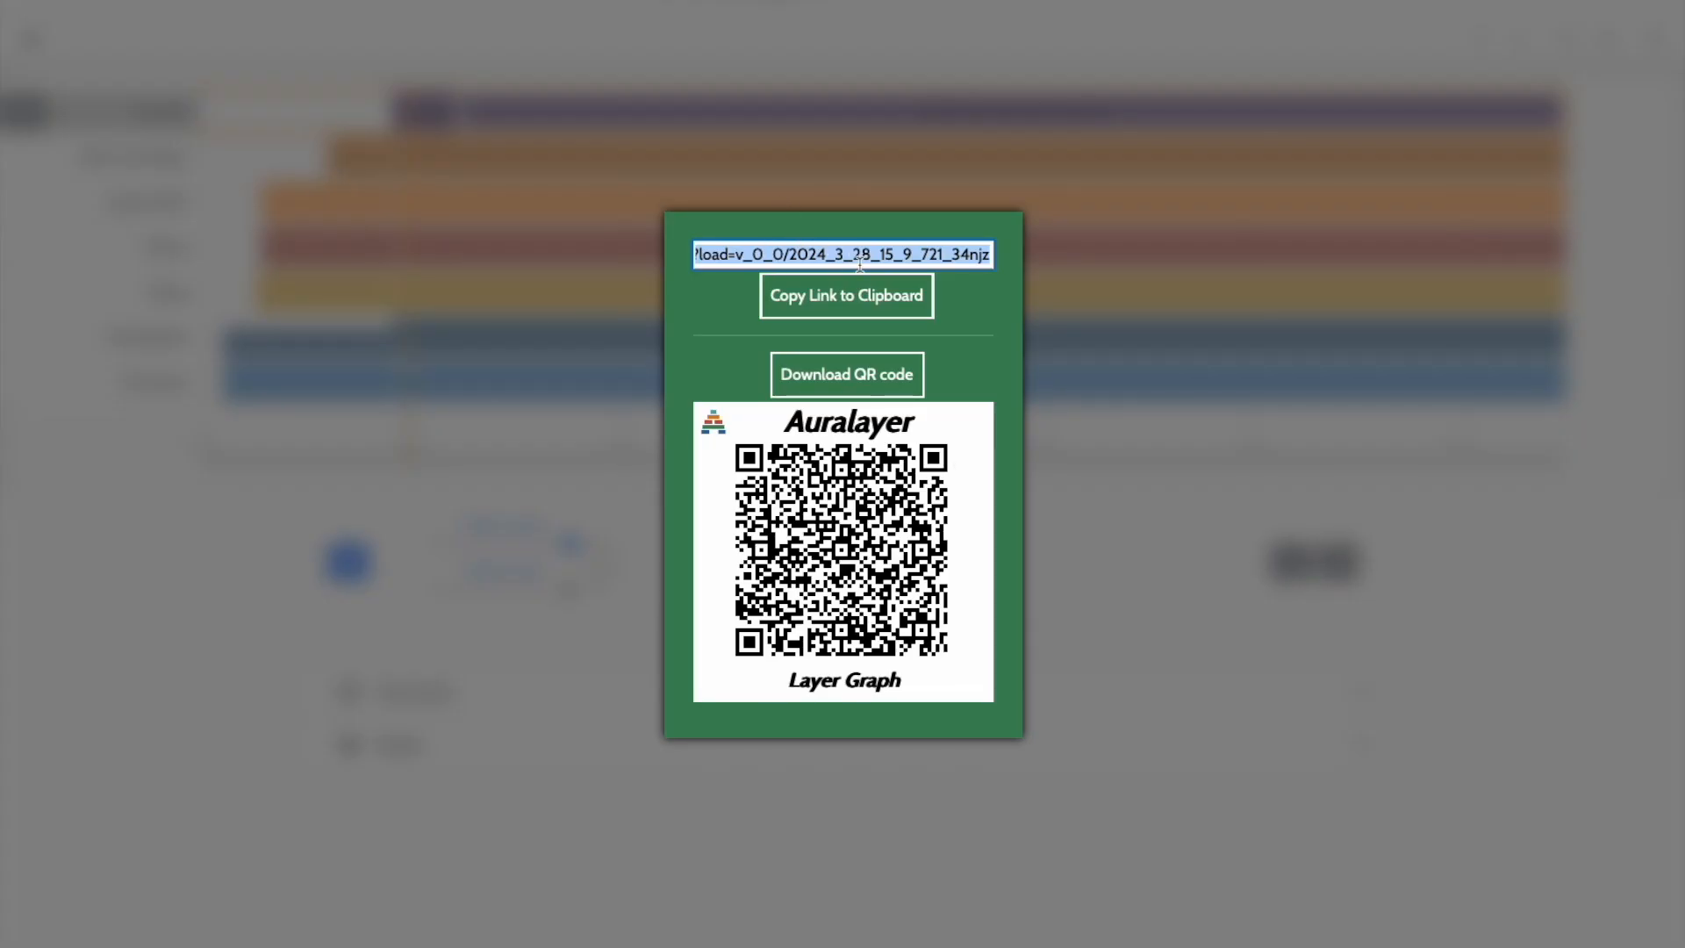
left_click(761, 253)
left_click_drag(761, 253, 1086, 252)
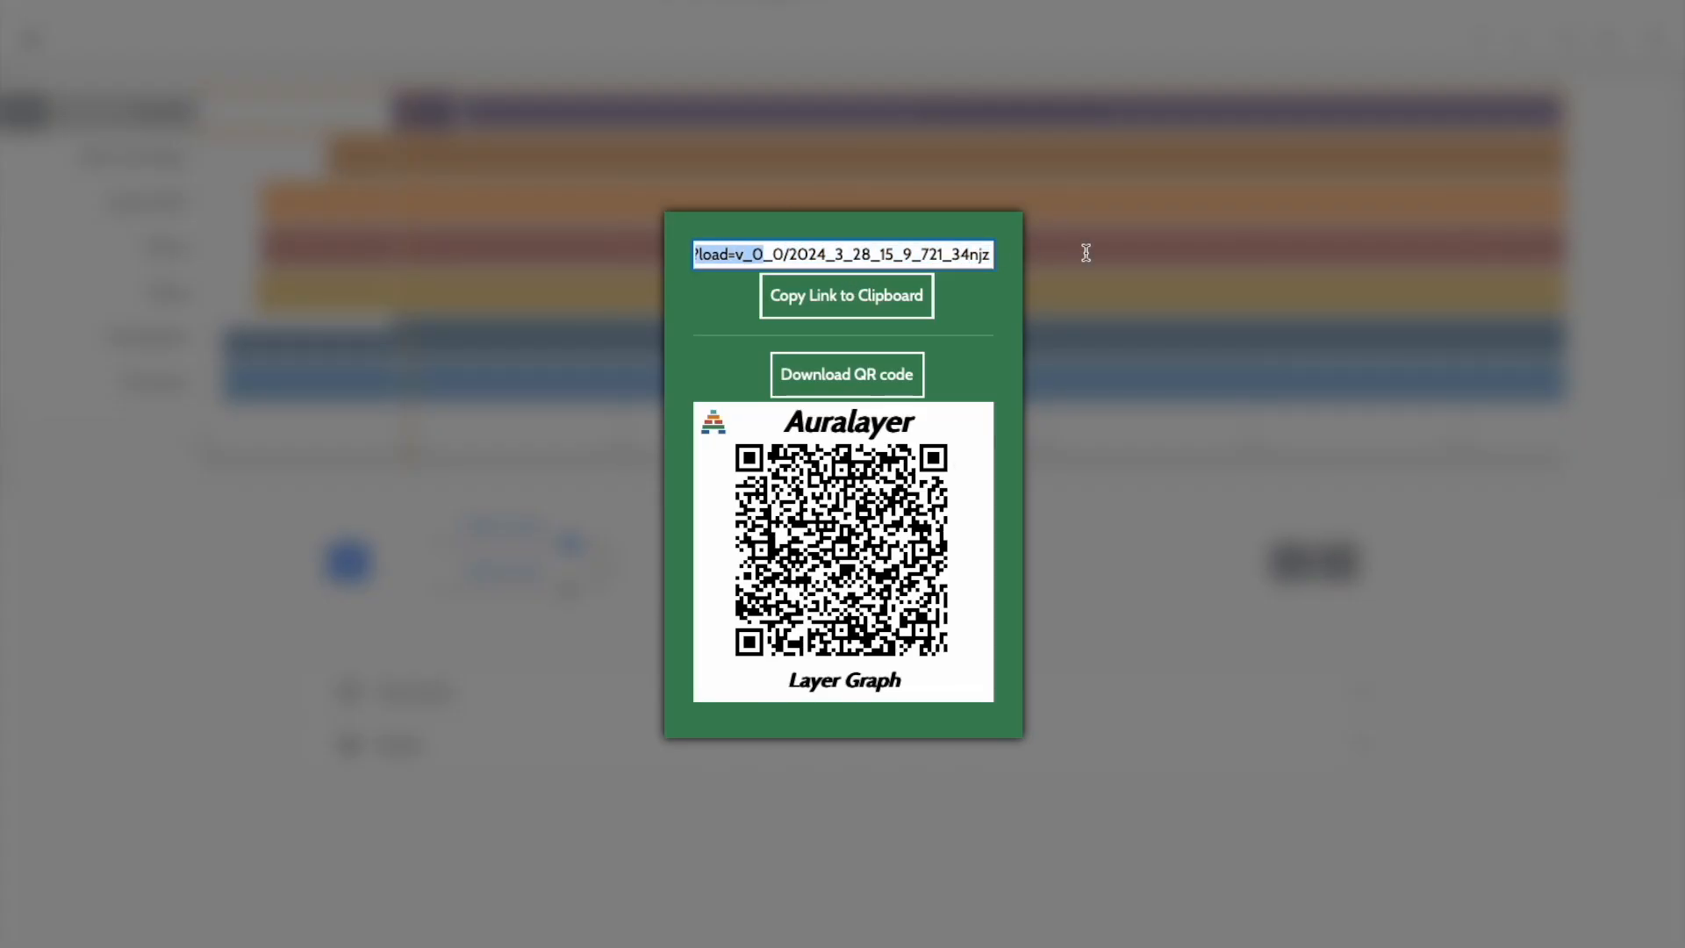
- Reset the playhead to 0:00 with no segment selected, and capture a screenshot of the whole layer graph from Vocals down to the timeline
left_click(872, 255)
left_click(1138, 510)
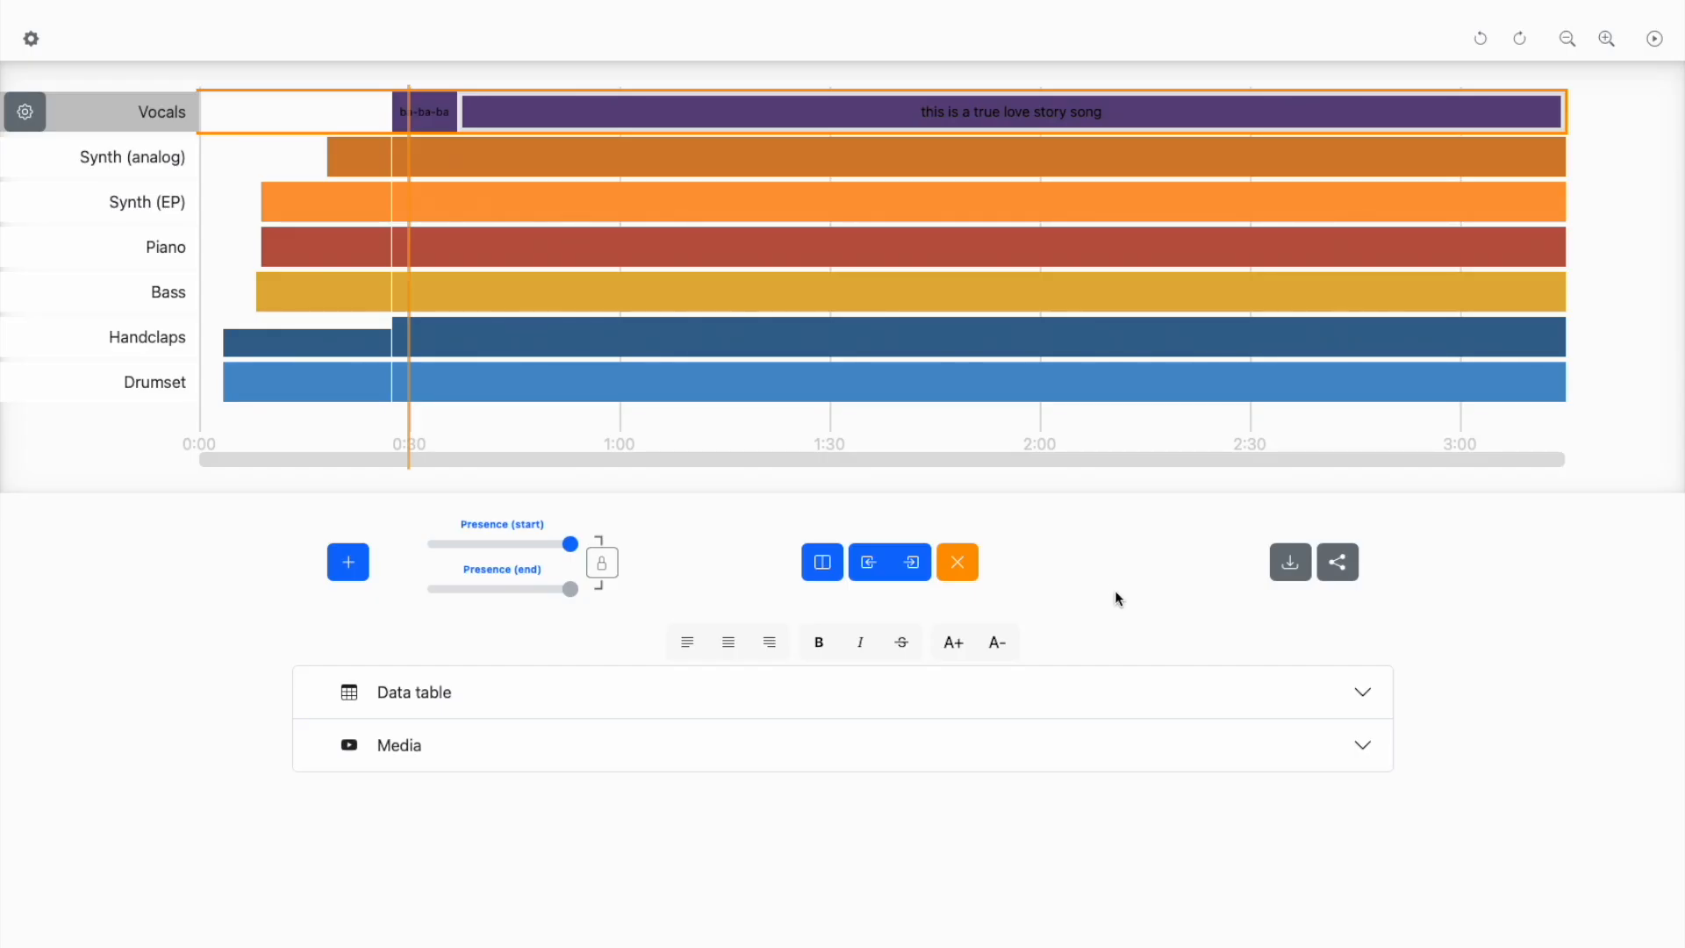
left_click(202, 471)
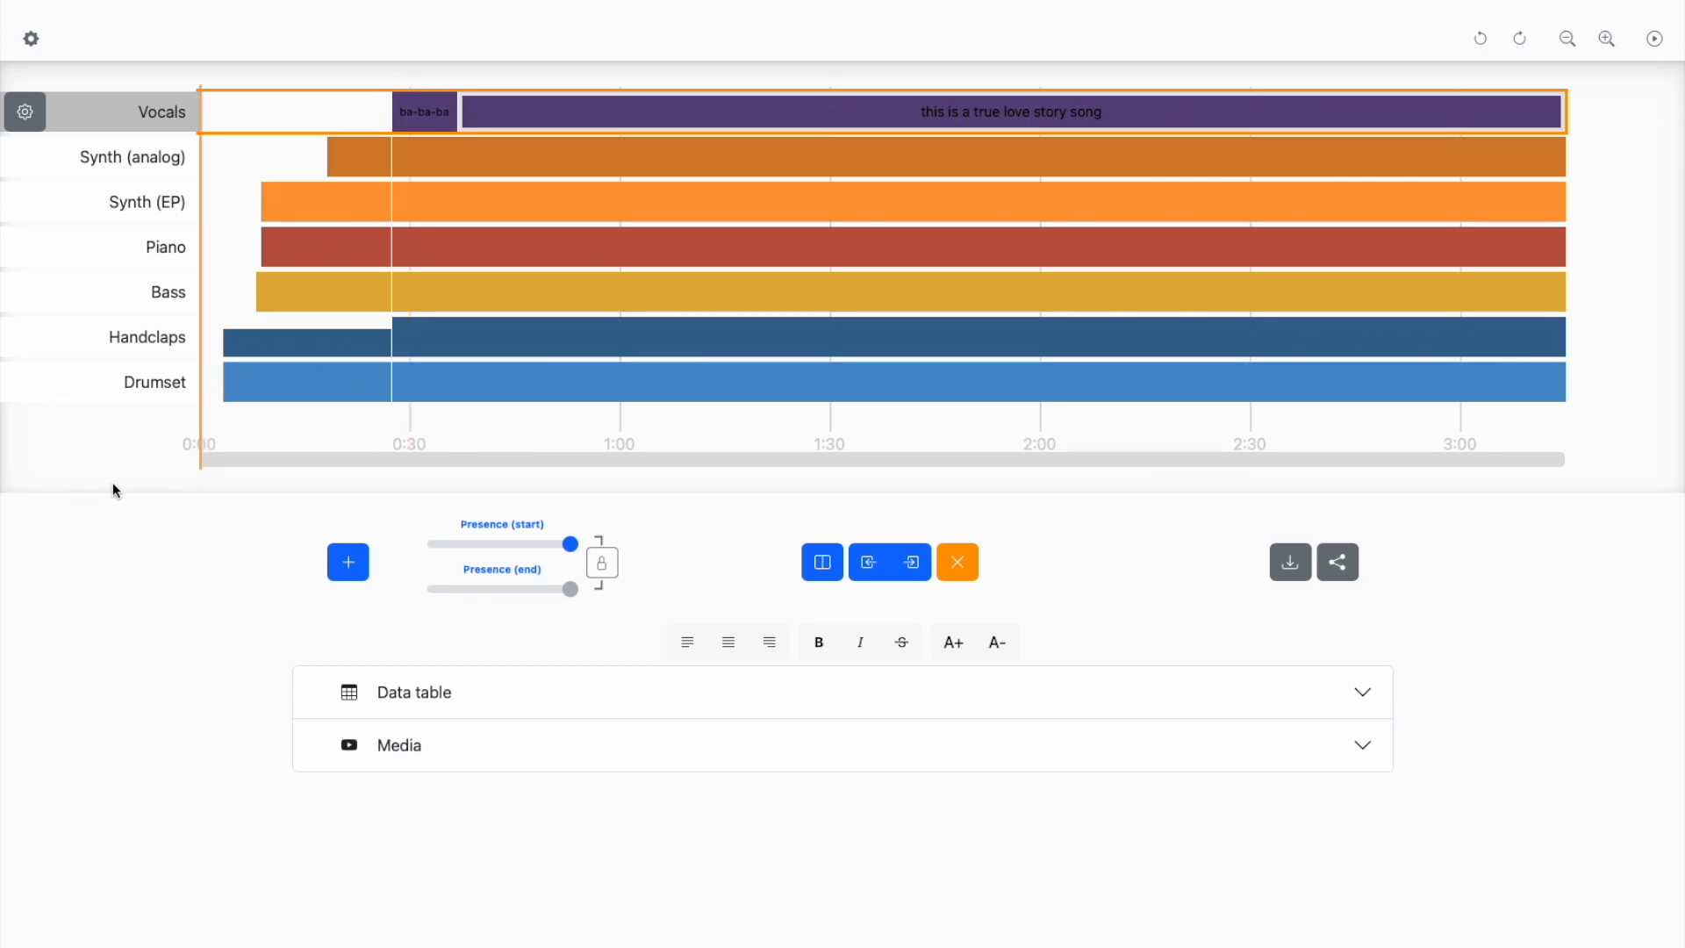
key("Escape")
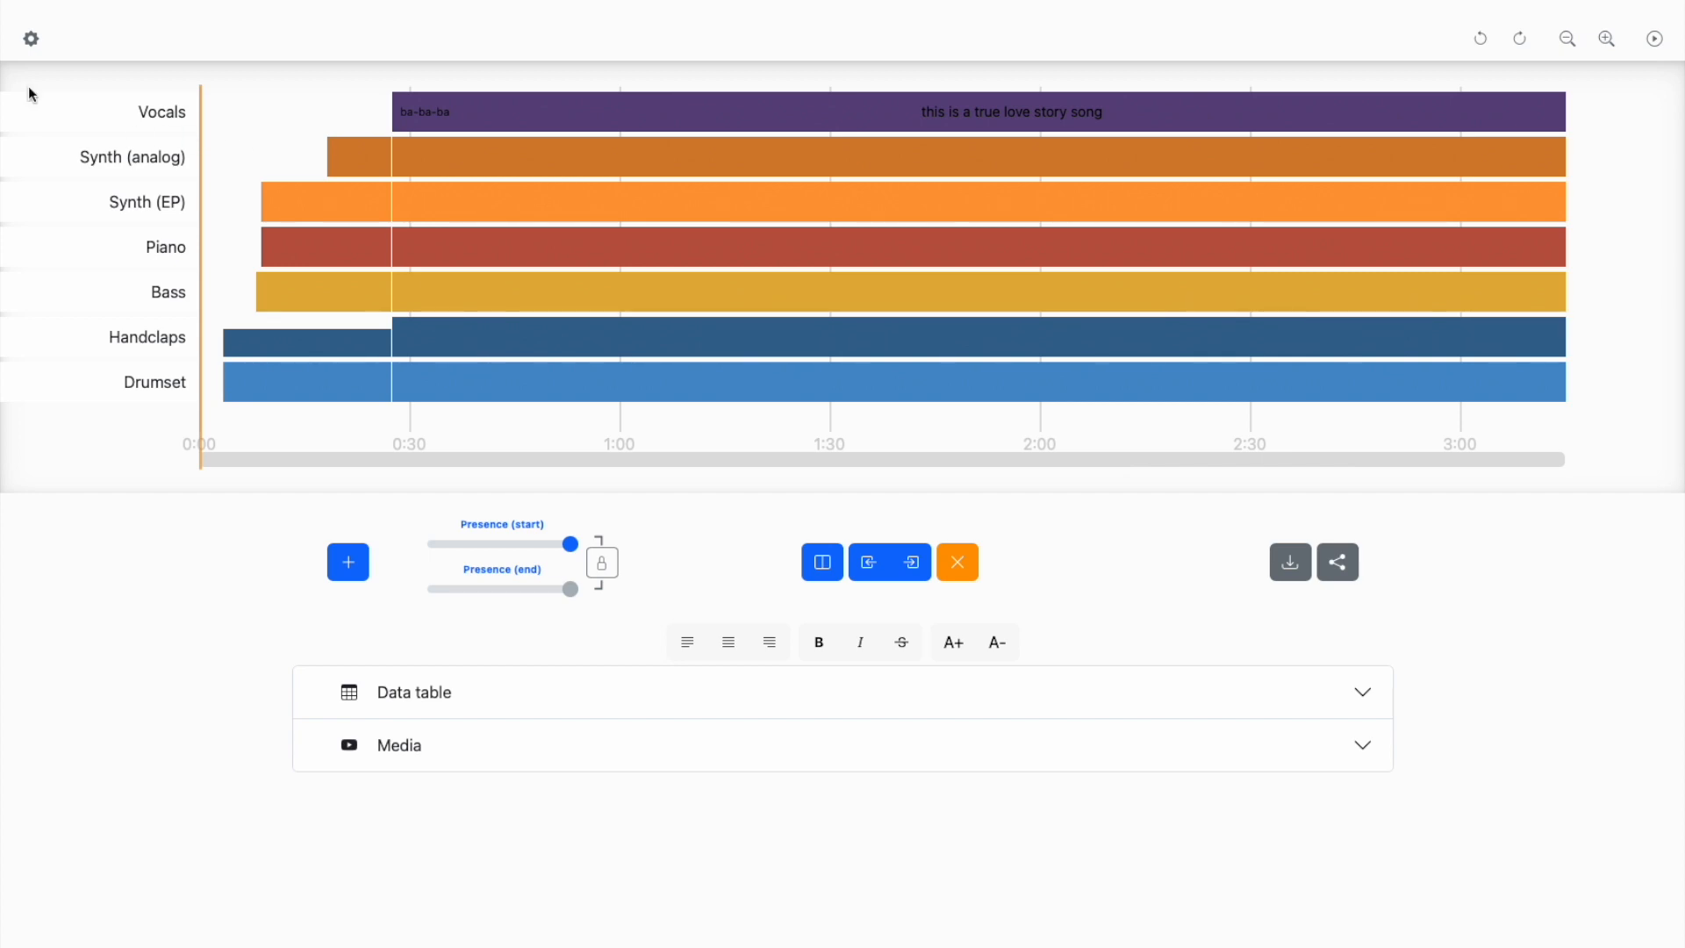
key("super+shift+4")
left_click_drag(8, 71, 1667, 482)
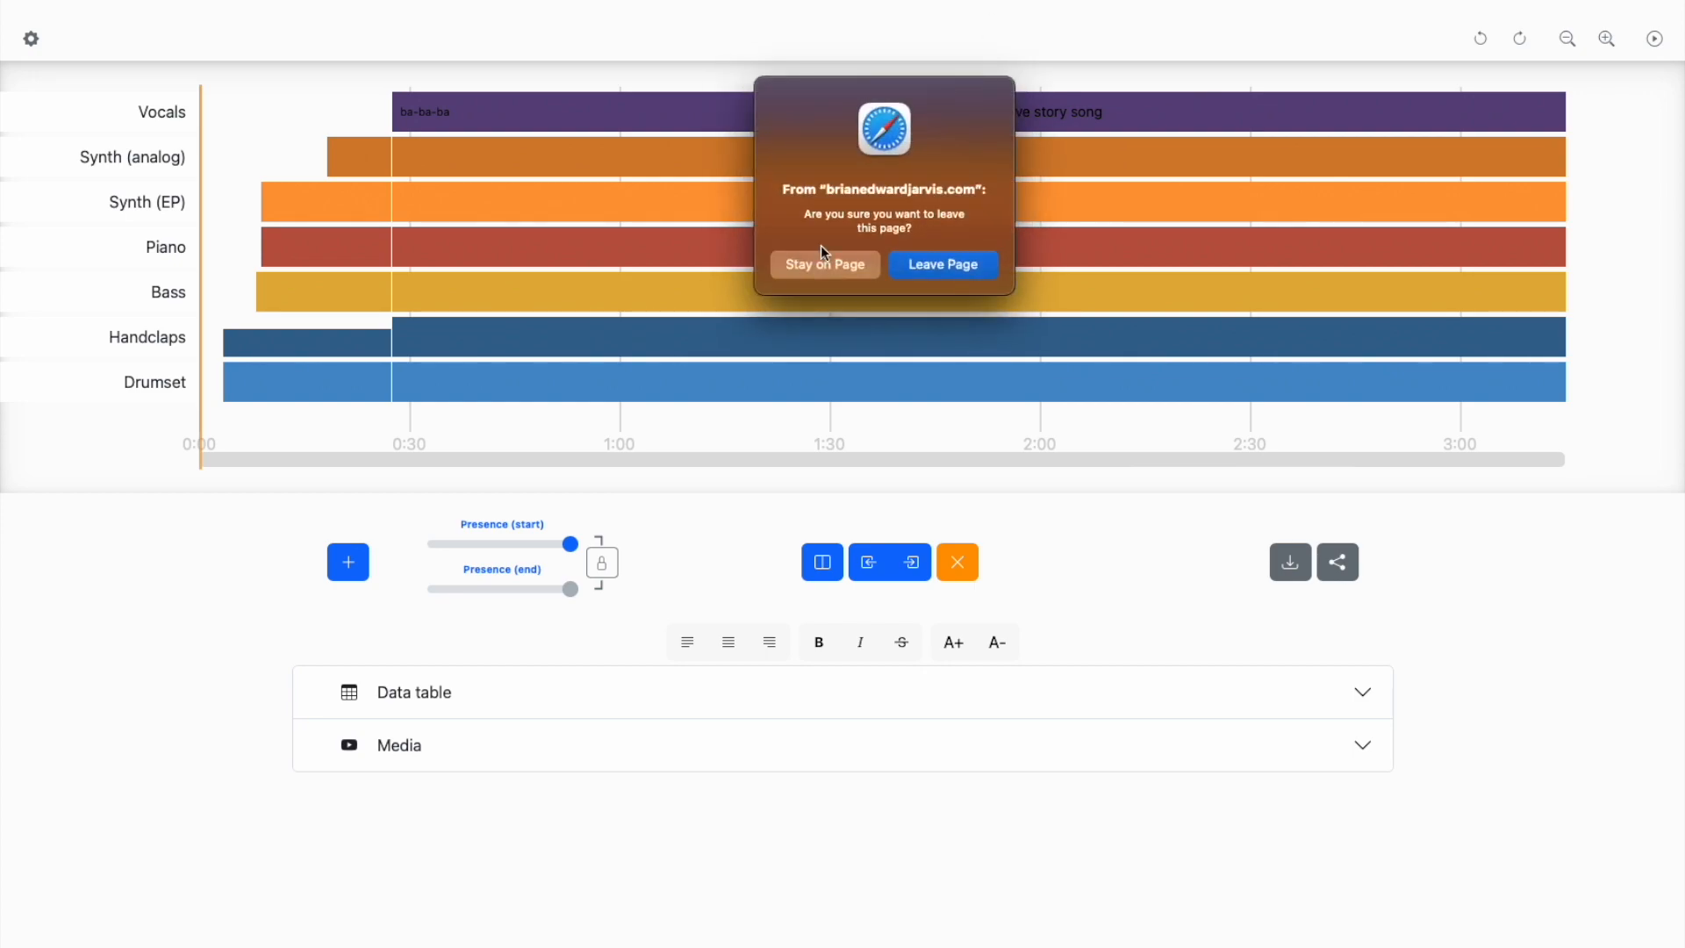
- Leave the graph page for the Auralayer home page, and look through its examples and keyboard shortcuts
left_click(976, 265)
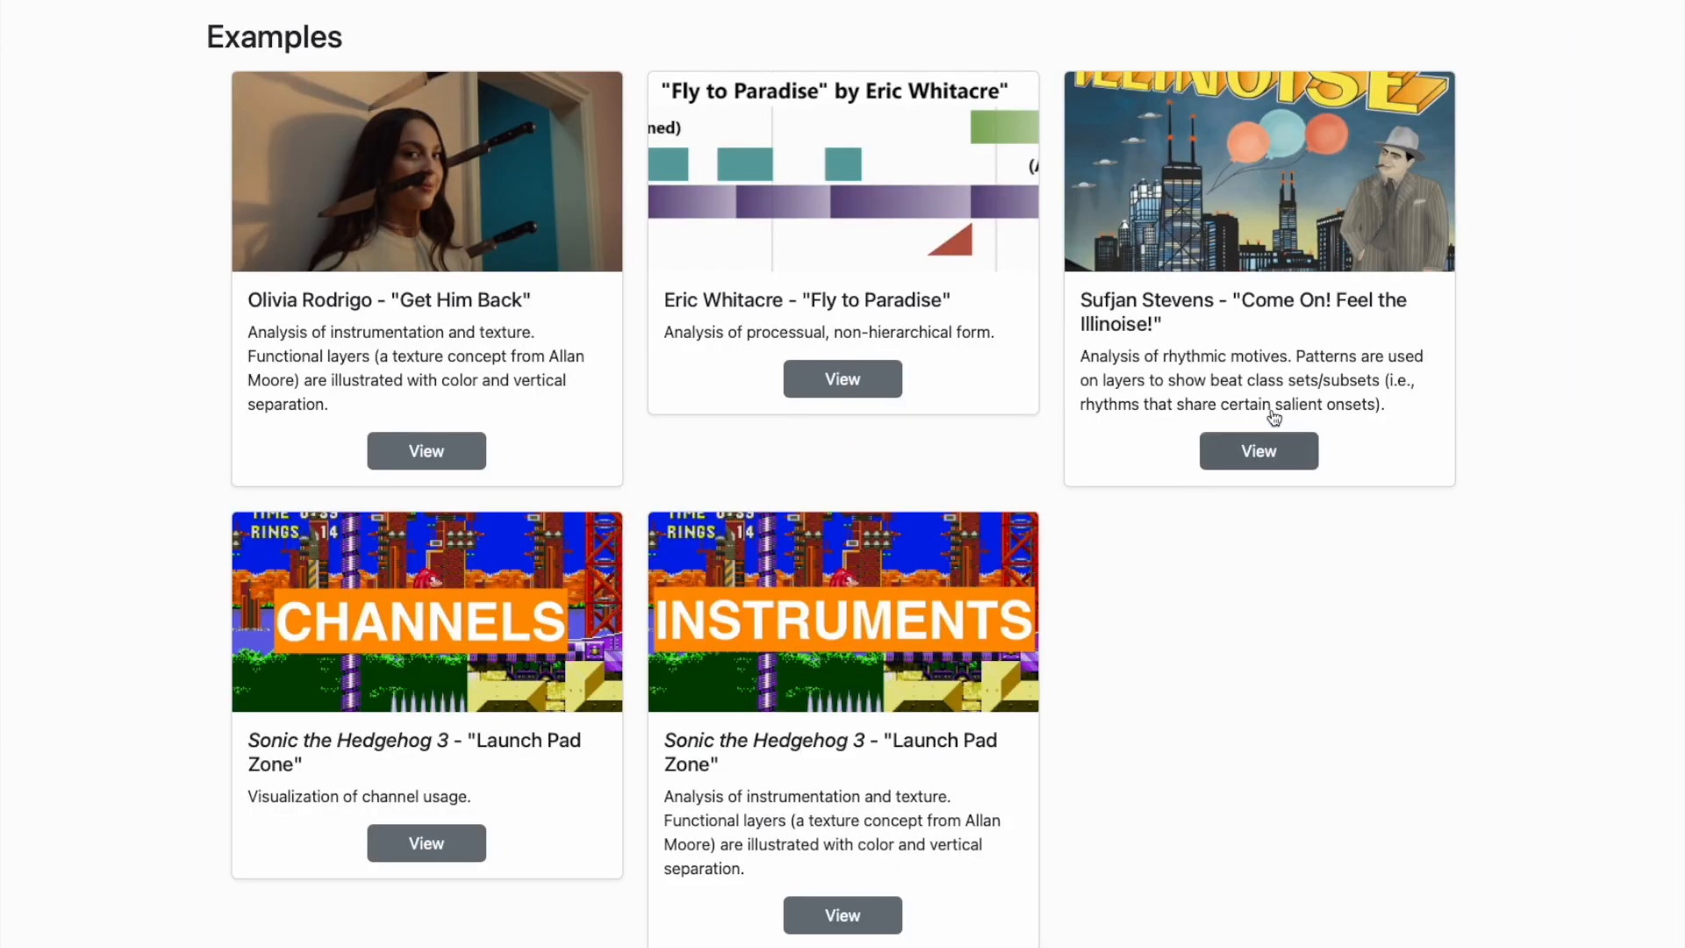
scroll(1121, 492, "down", 3)
scroll(1121, 492, "up", 3)
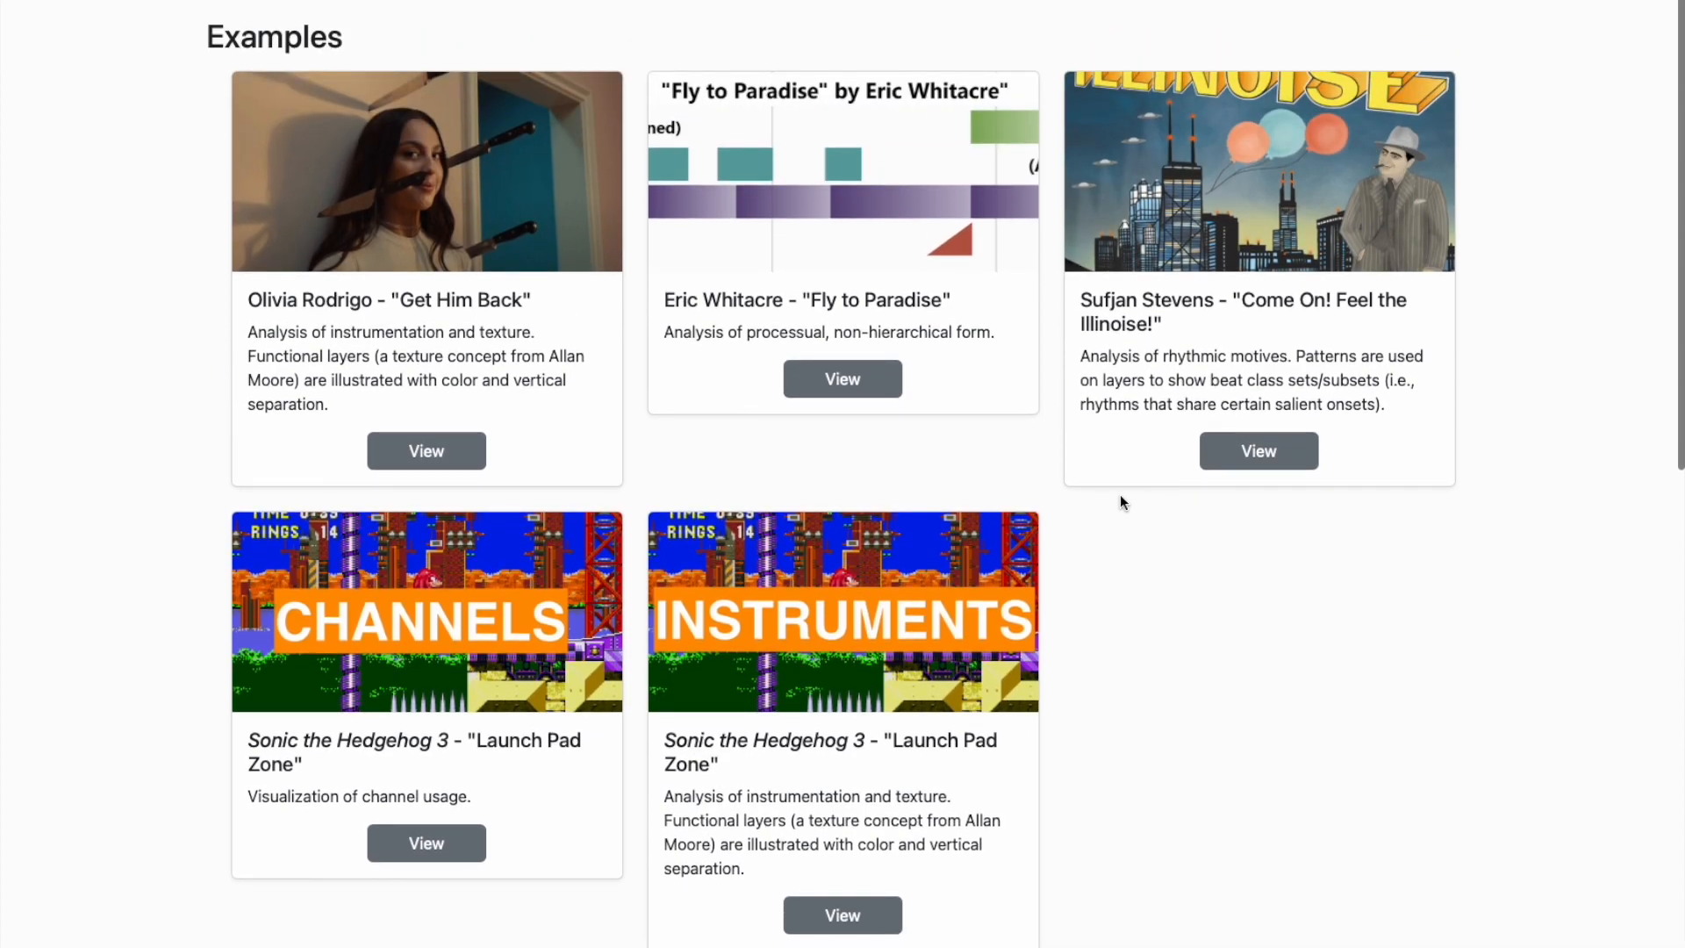
scroll(1120, 493, "down", 10)
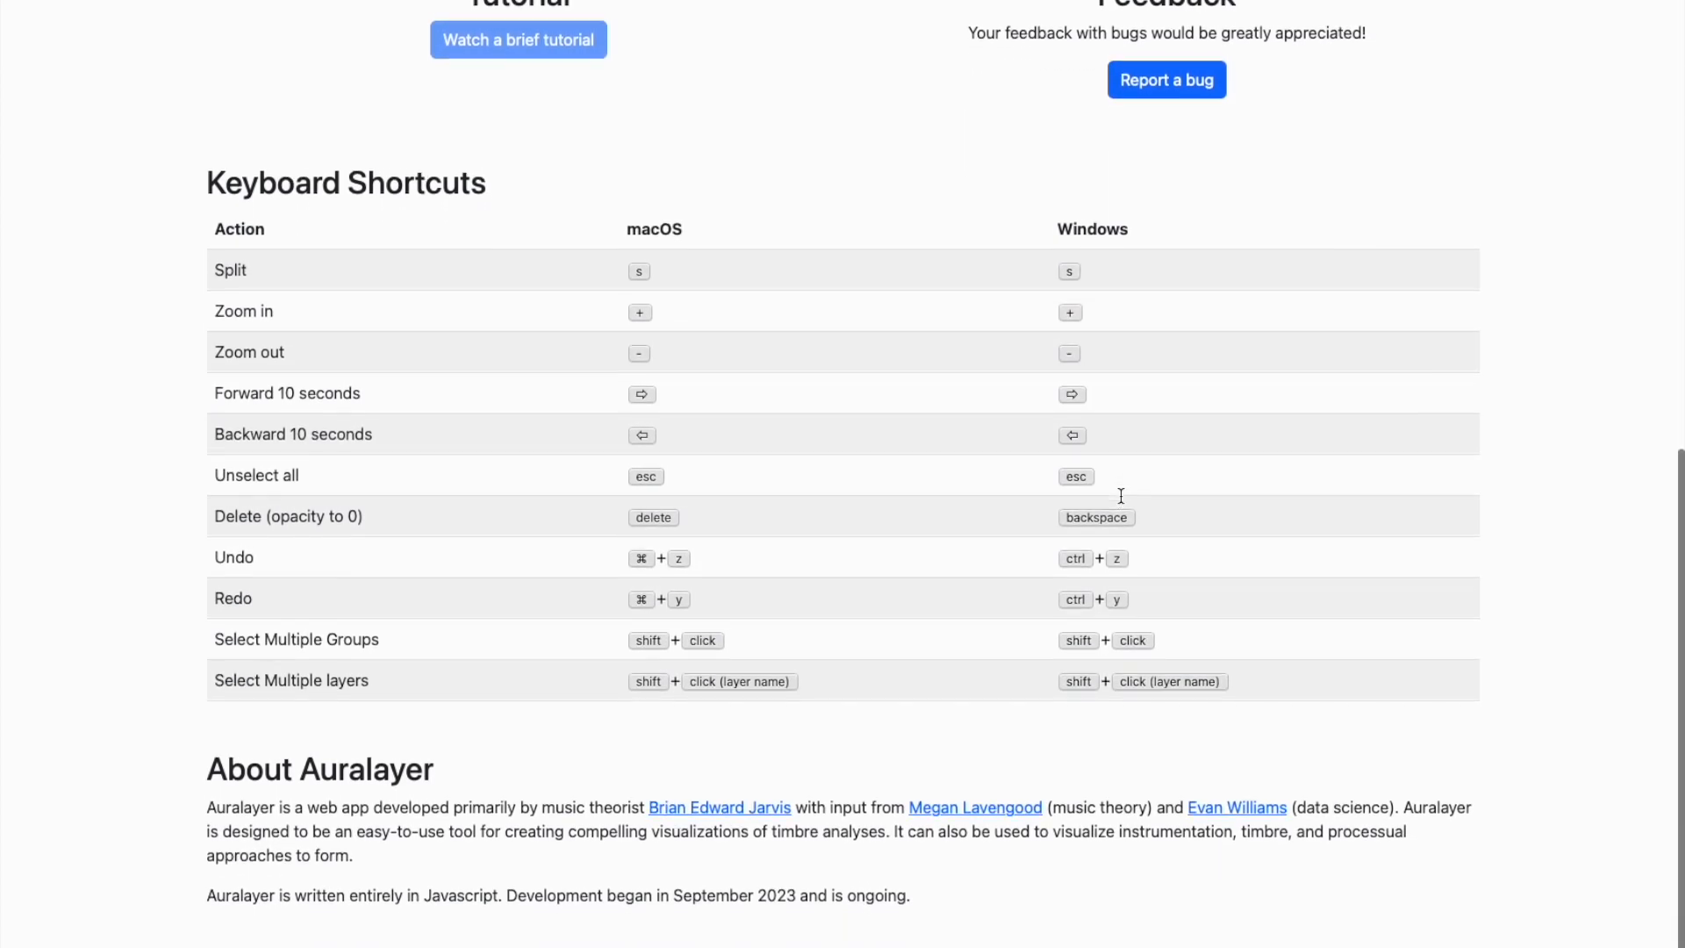
scroll(1121, 496, "down", 1)
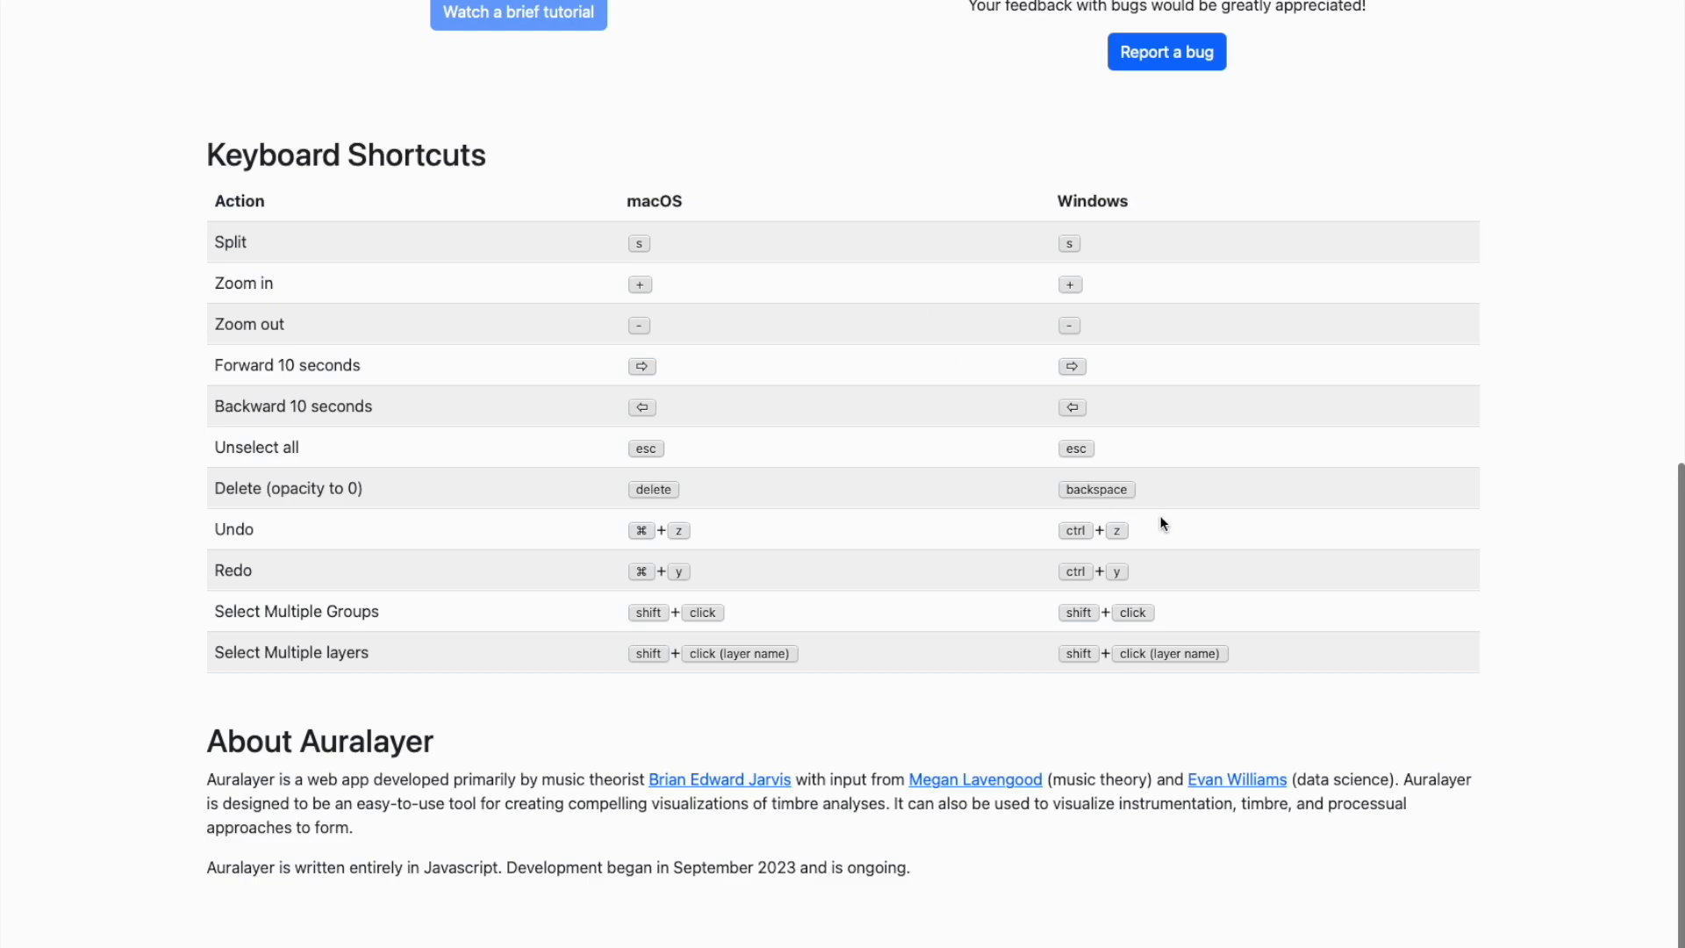